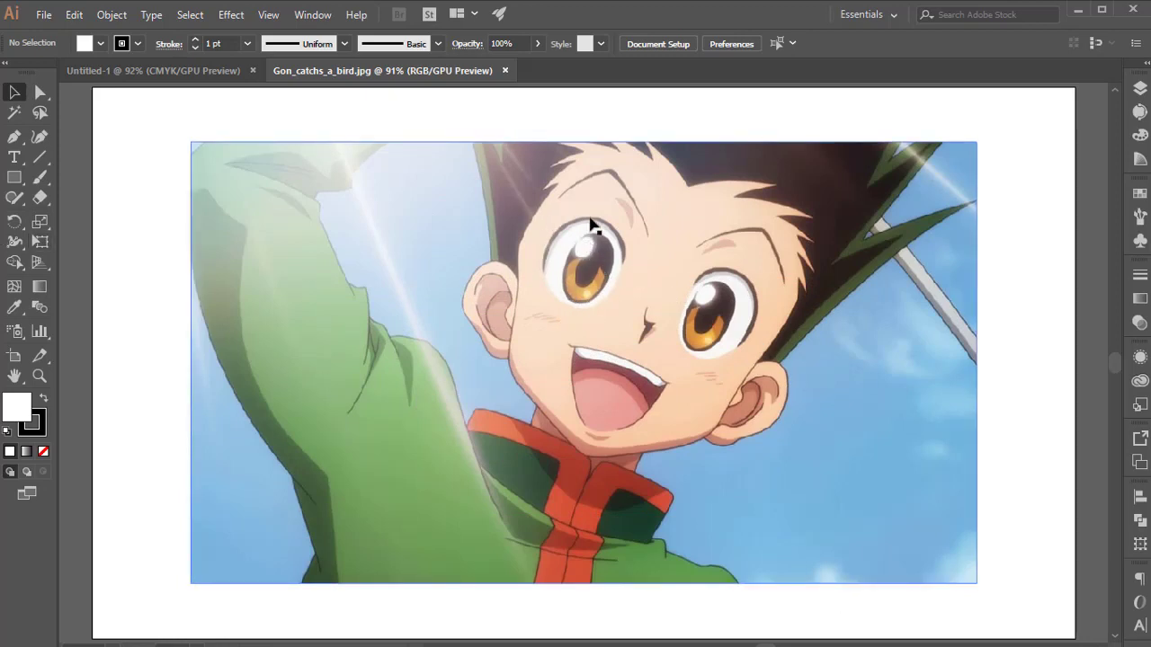
Clip the Gon picture to a roughly 491 × 286 px rectangle framing his eyes.
left_click(8, 177)
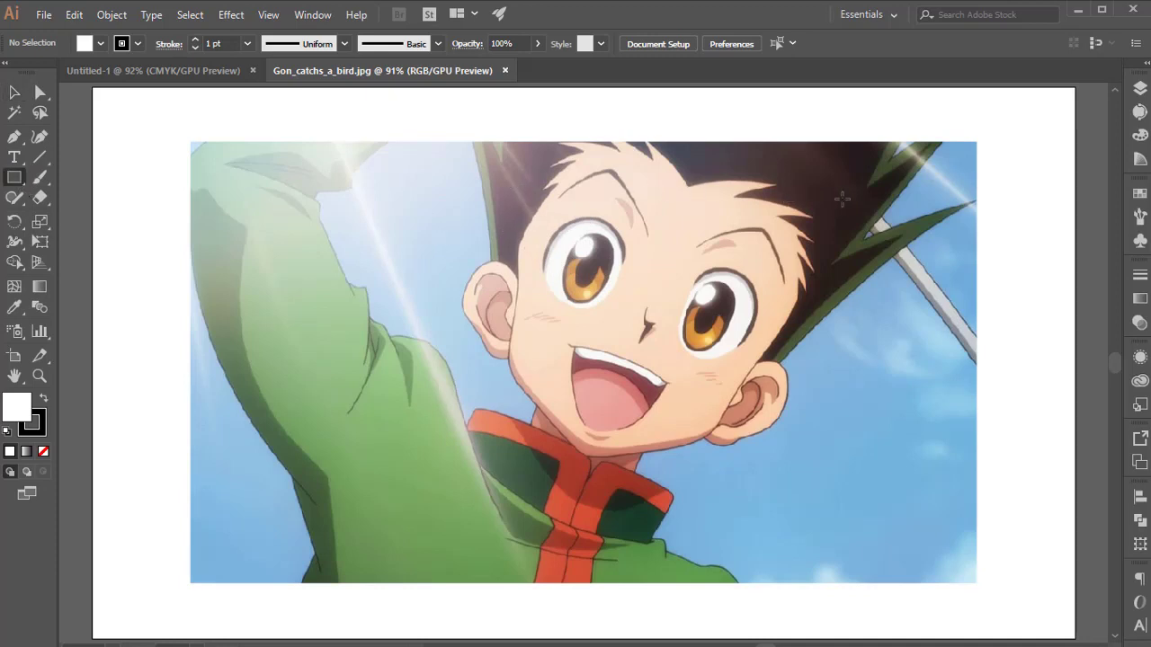
mouse_move(861, 199)
left_mouse_down()
mouse_move(490, 391)
mouse_move(484, 434)
left_mouse_up()
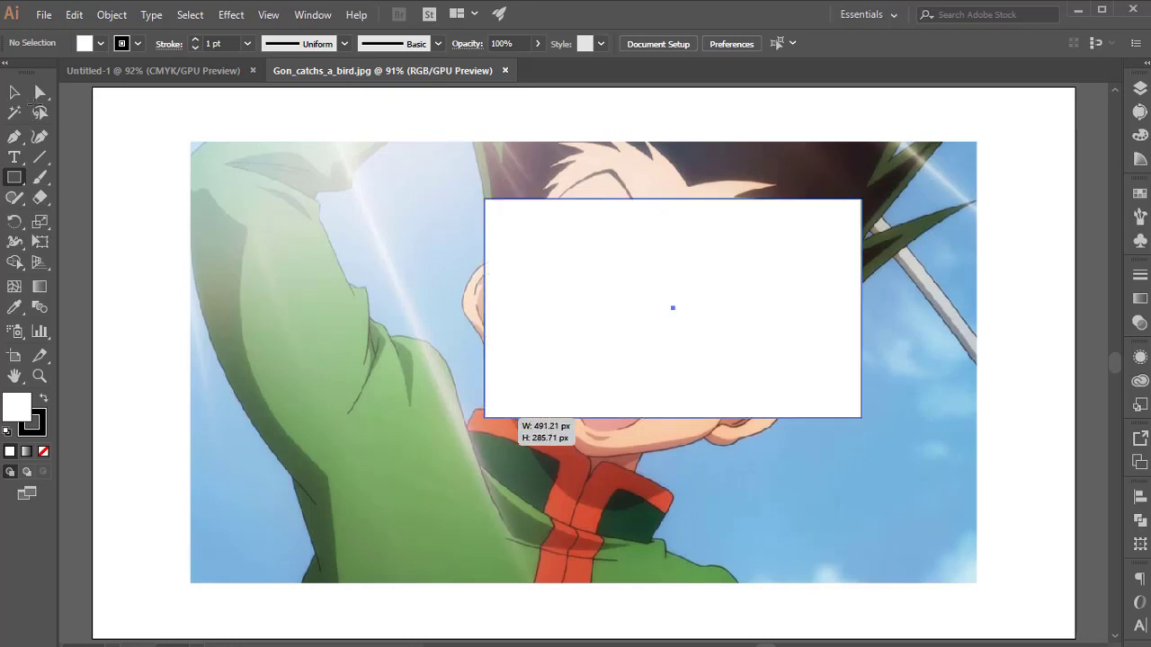
key("v")
left_click_drag(608, 357, 640, 312)
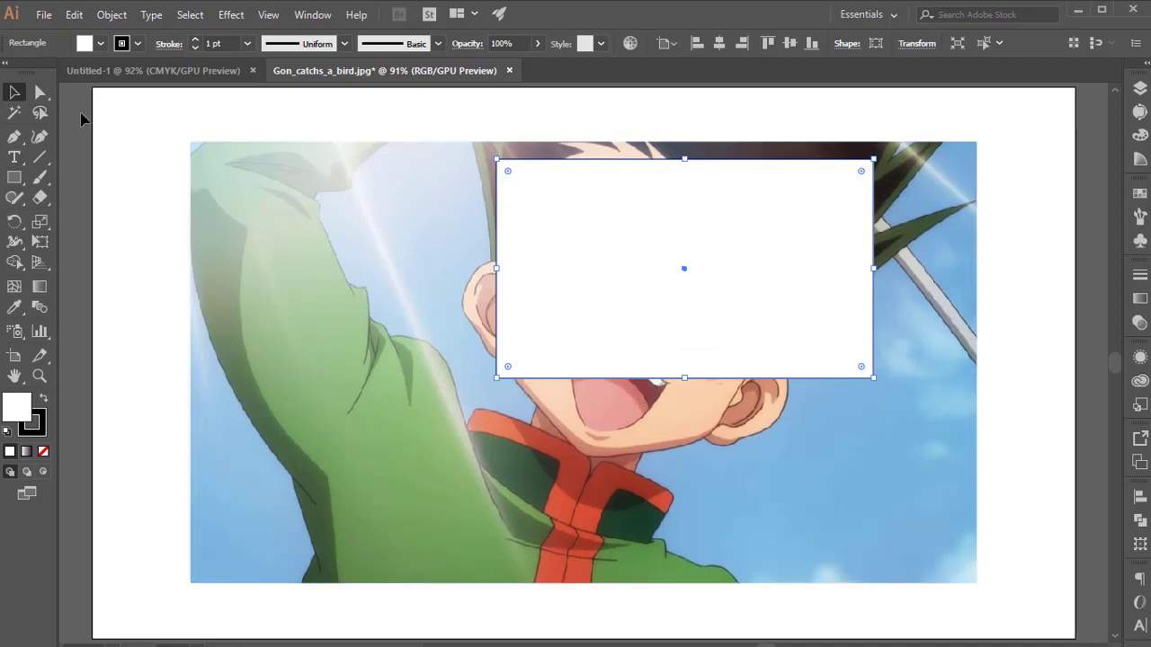
key("ctrl+a")
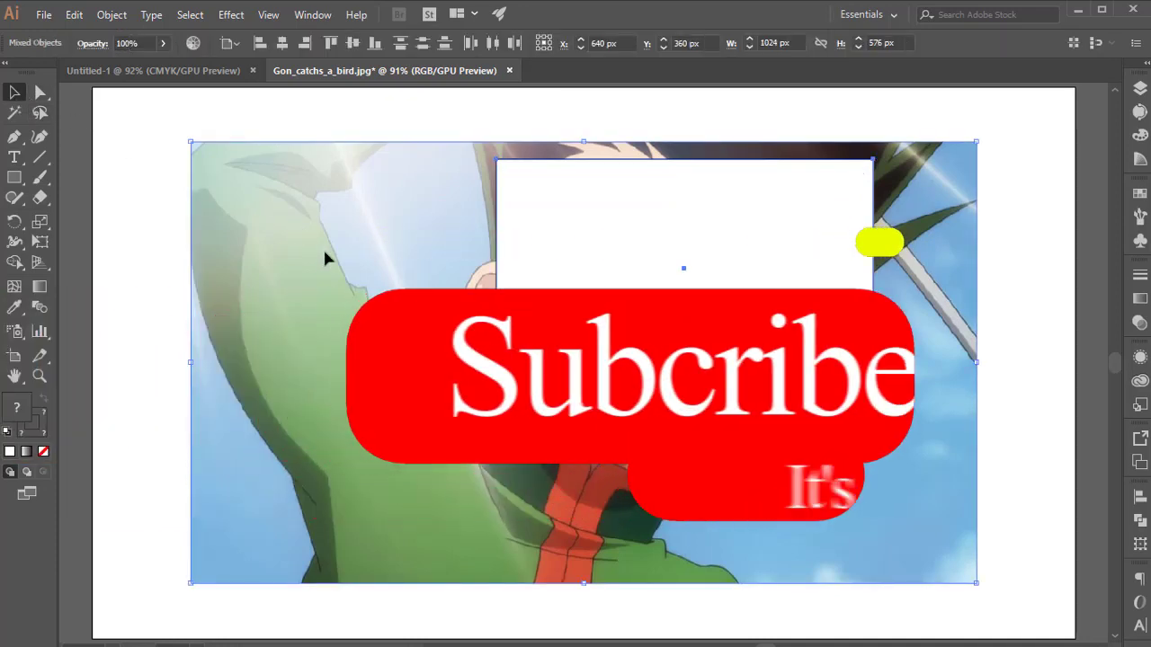
right_click(676, 575)
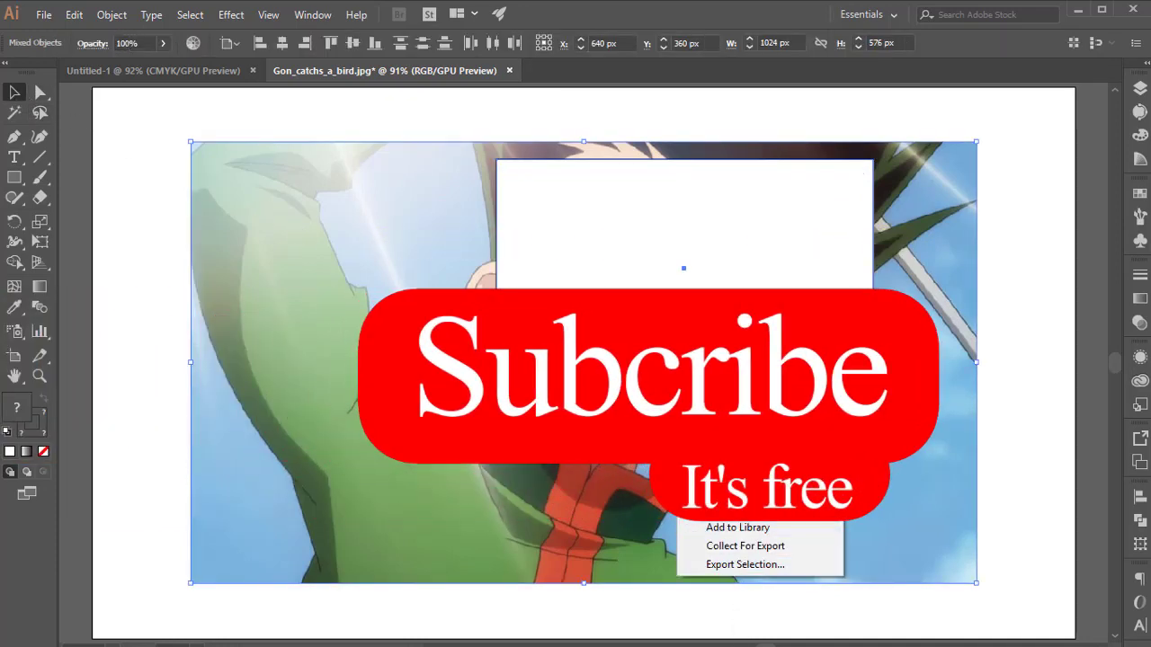
left_click(710, 470)
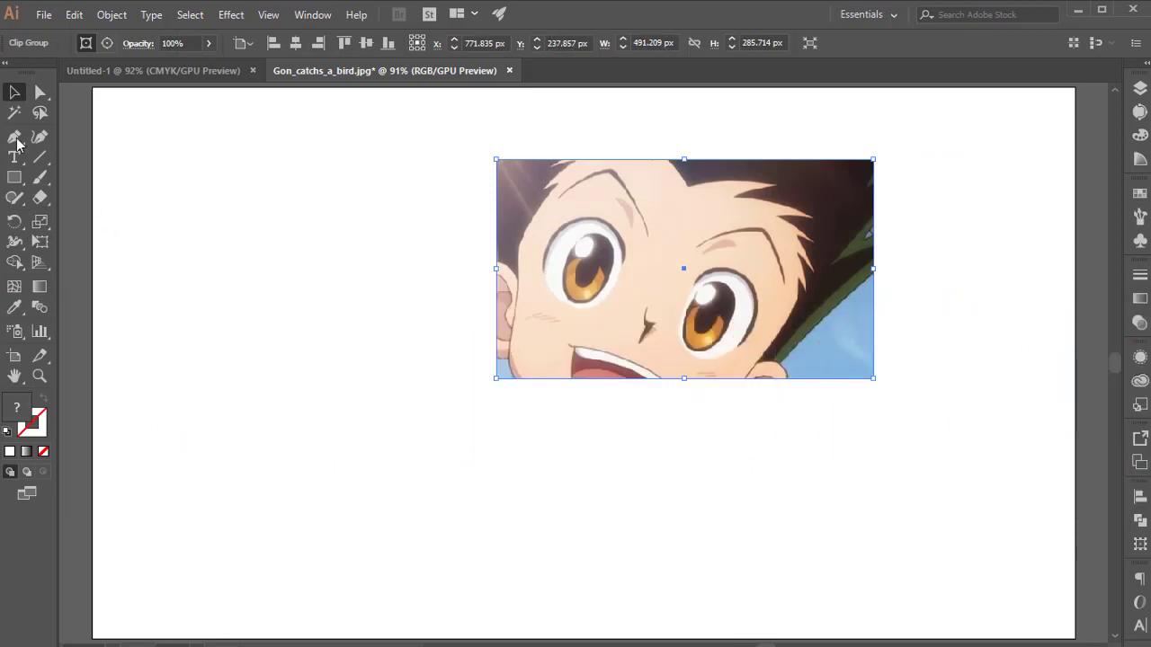
Move the cropped eyes right and draw a tall 250 × 390 px ellipse on the left.
key("ctrl+minus")
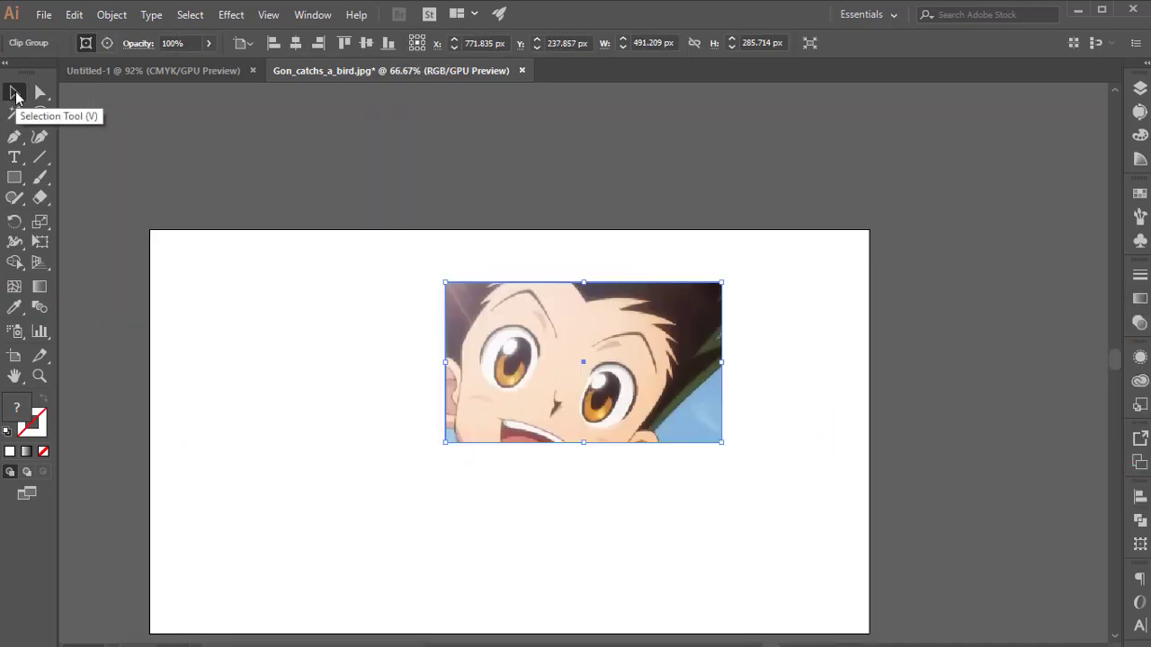
key("ctrl+plus")
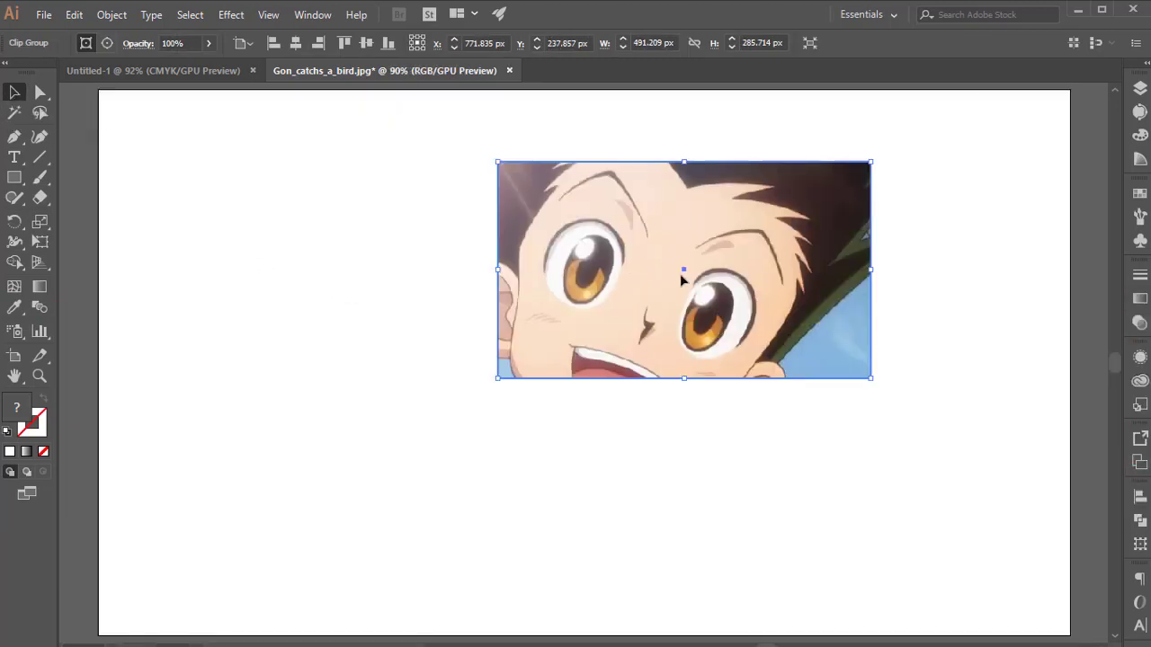
left_click_drag(681, 275, 831, 262)
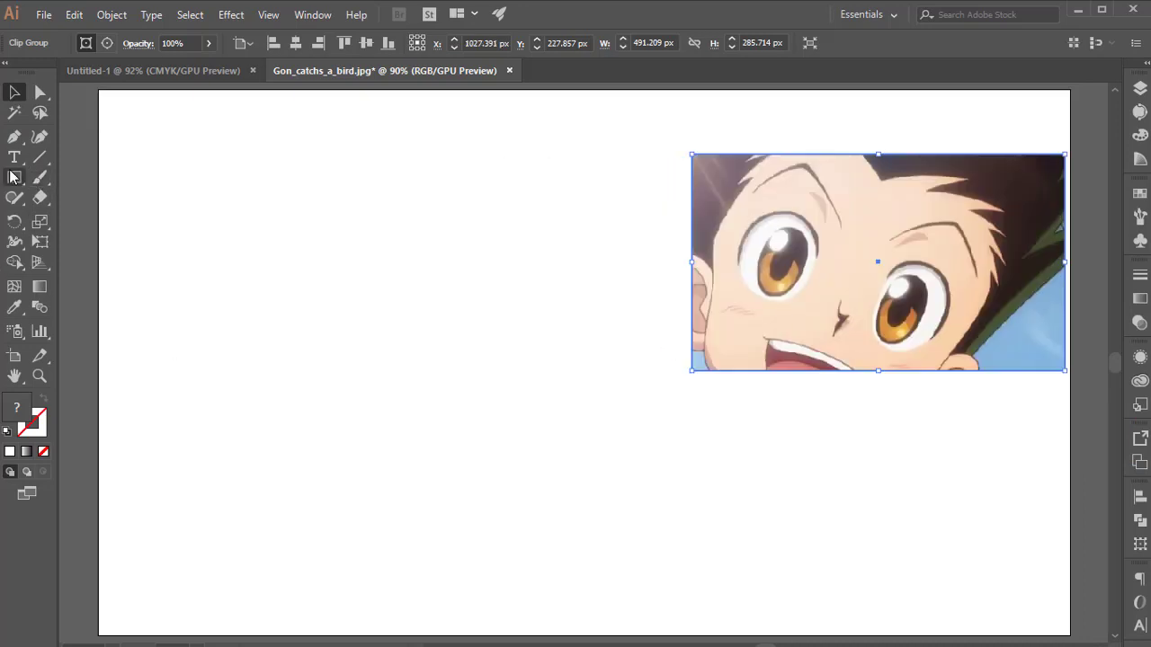
left_click_drag(12, 177, 77, 232)
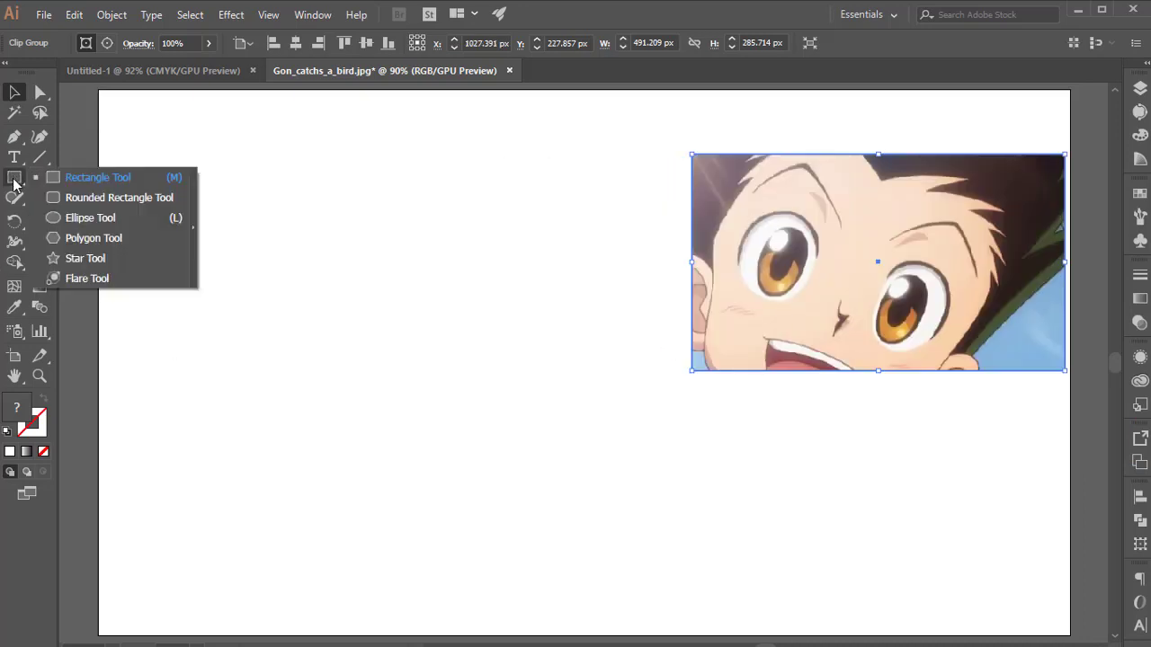
left_click(79, 221)
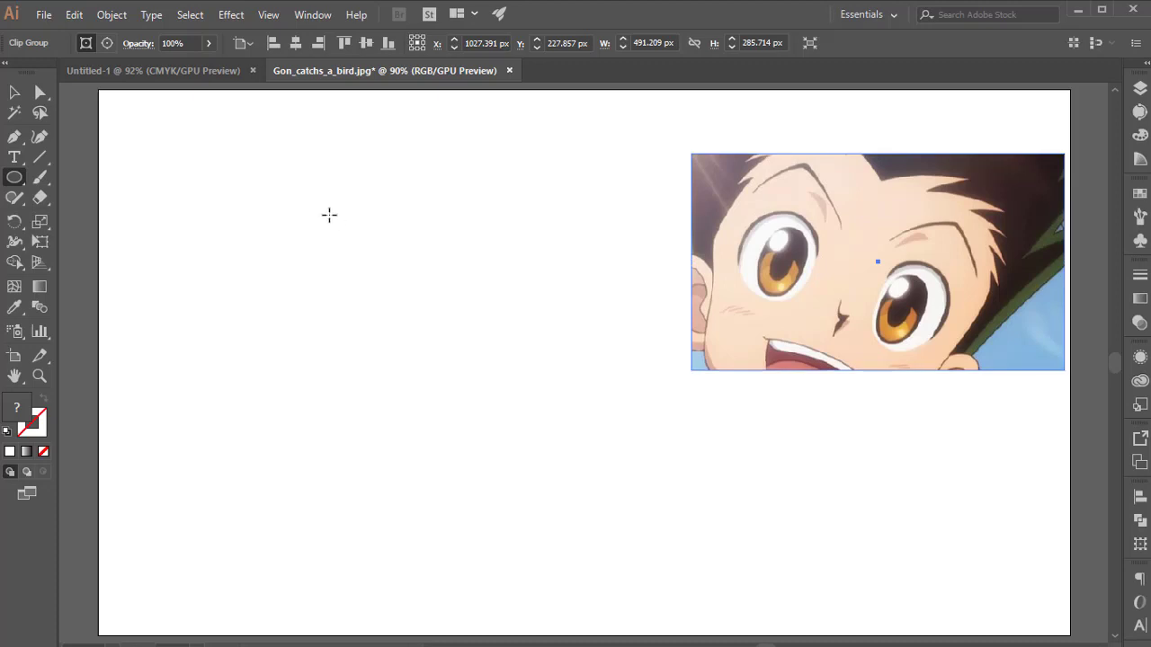
mouse_move(330, 214)
left_mouse_down()
mouse_move(469, 431)
mouse_move(527, 480)
mouse_move(519, 511)
mouse_move(408, 467)
left_mouse_up()
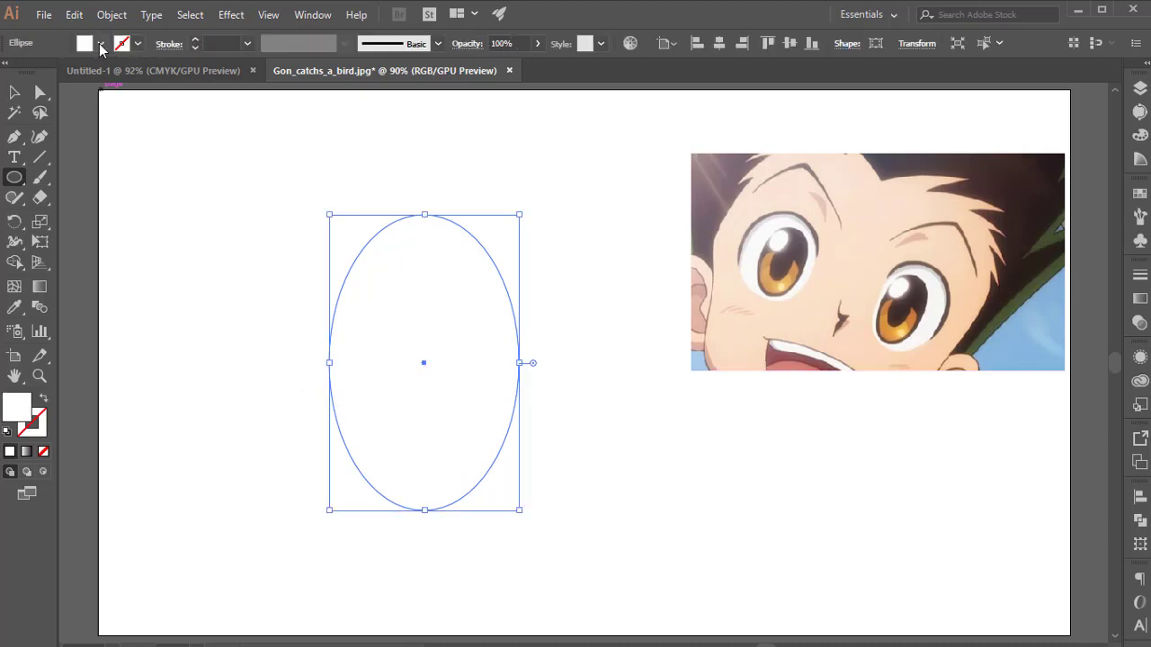
Fill the ellipse solid black (#000000) through the Color Picker.
left_click(100, 45)
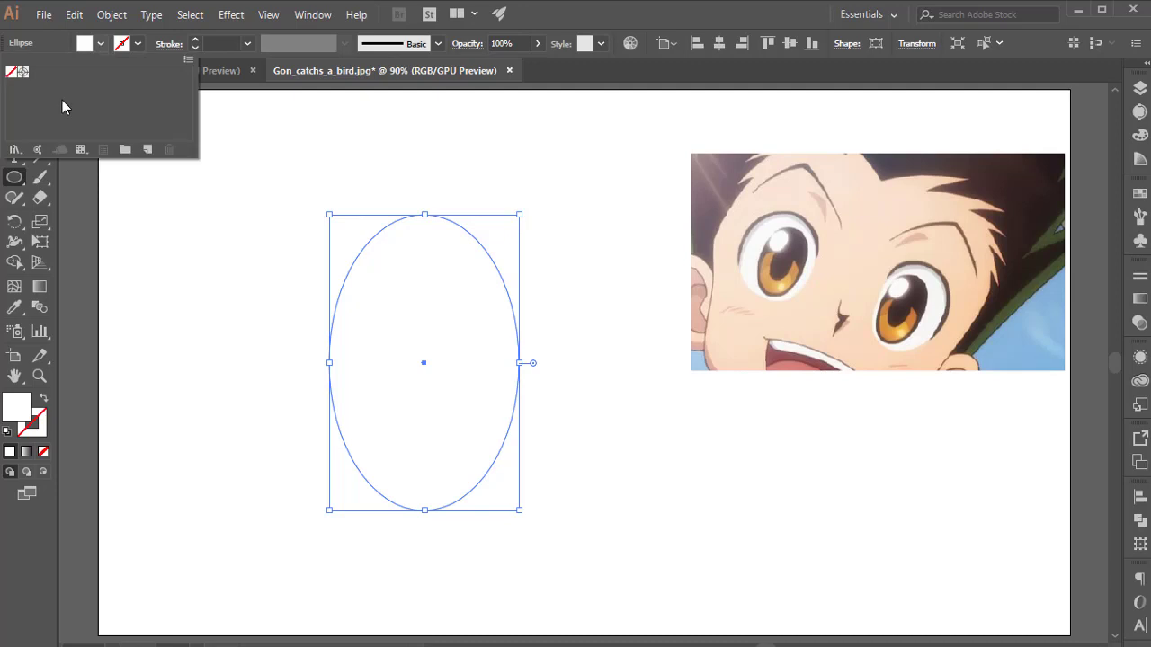
left_click(20, 416)
double_click(20, 415)
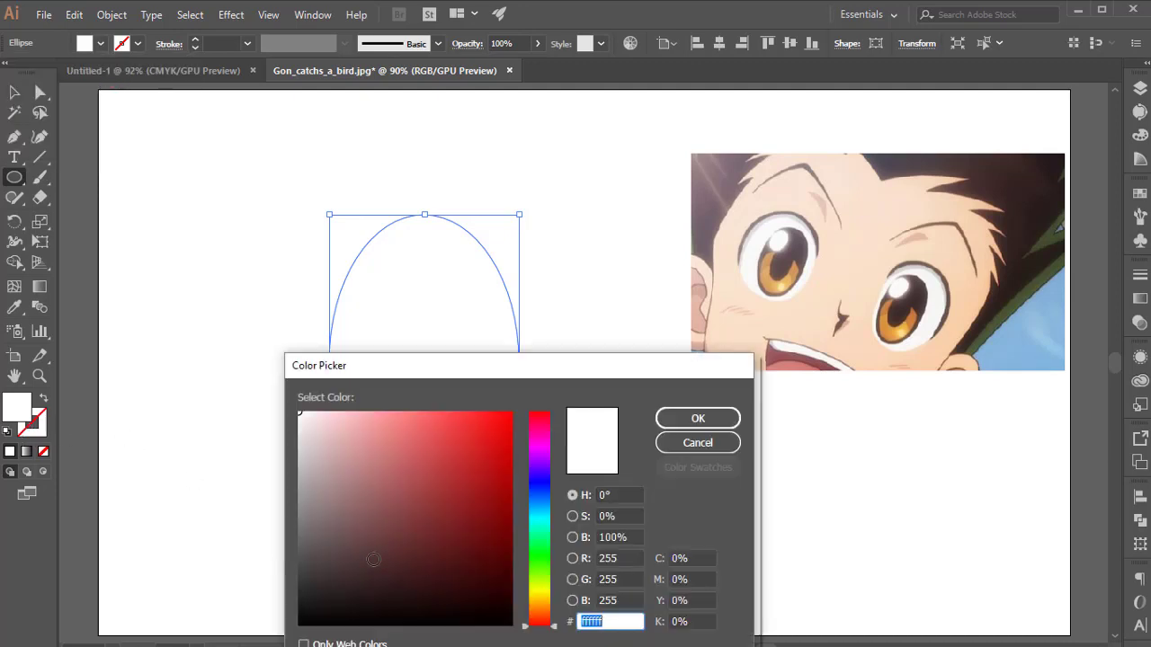
left_click_drag(325, 538, 273, 621)
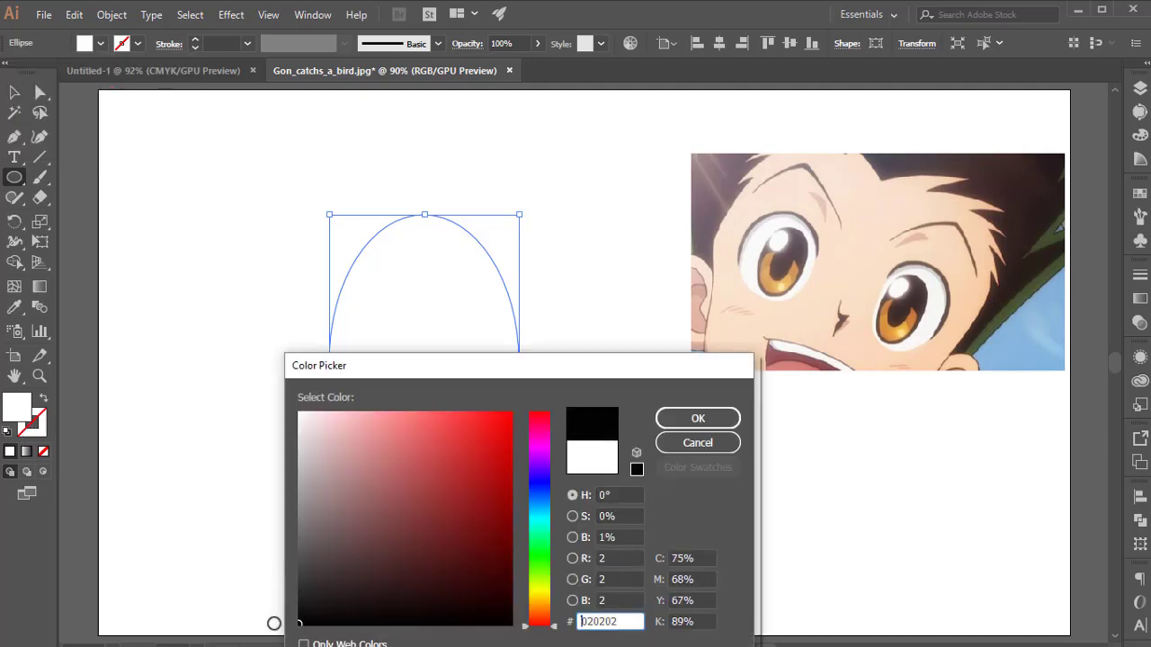
left_click(698, 418)
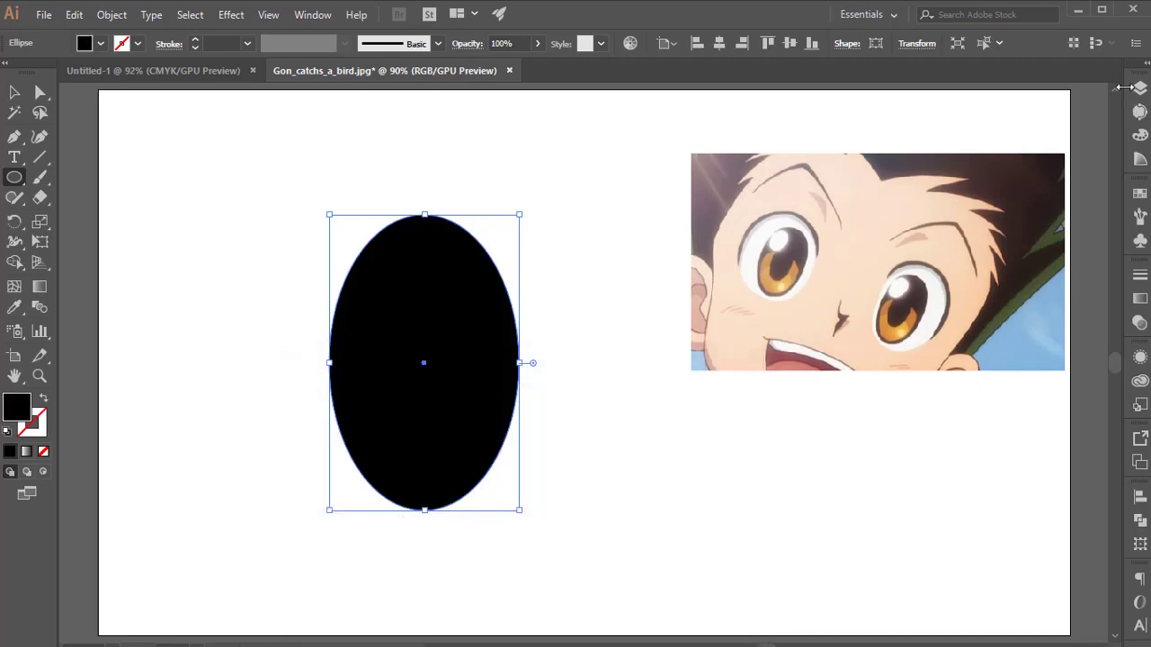
Shrink the top ellipse slightly inside the black one to leave a thin black rim.
left_click(1141, 88)
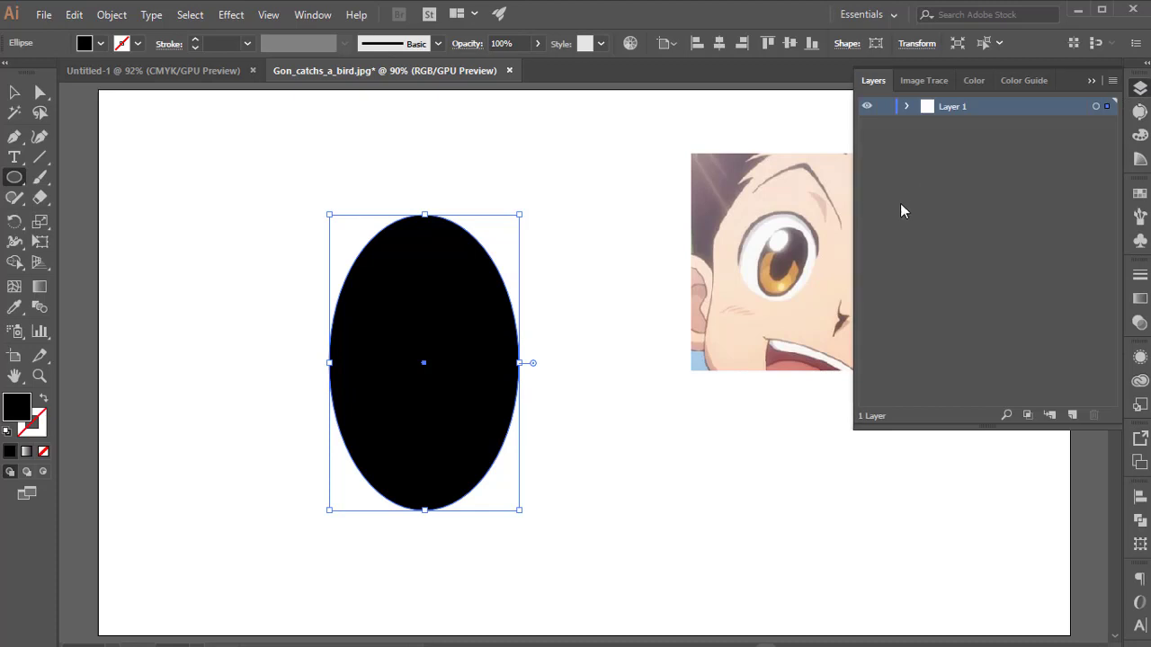
left_click(907, 107)
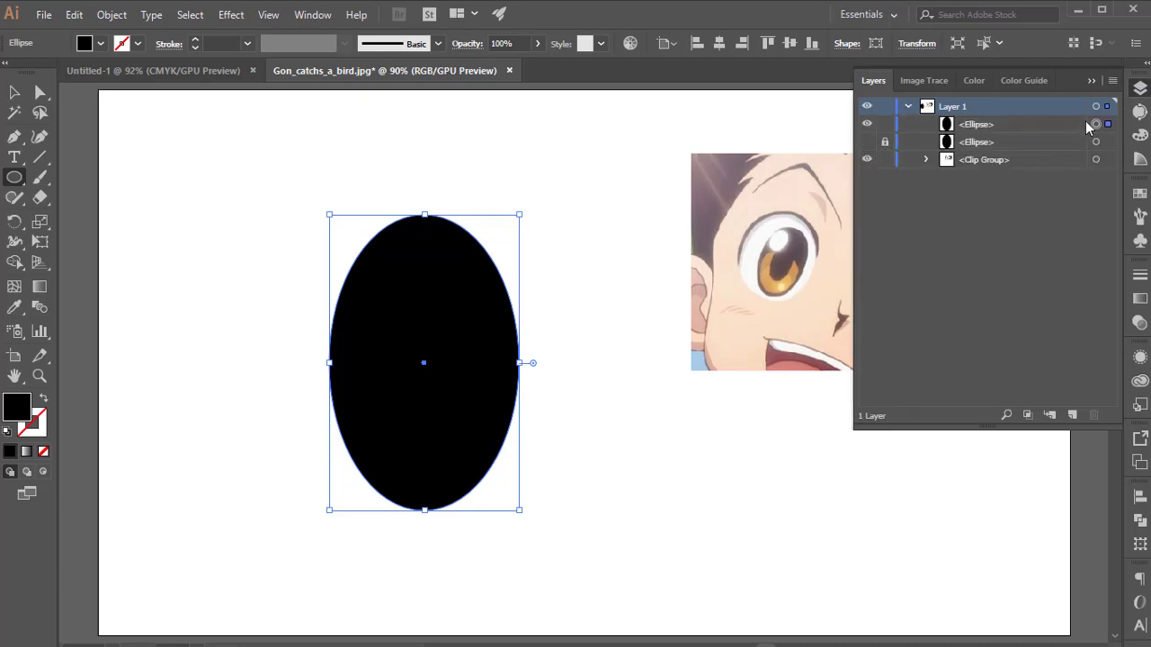
left_click(1140, 88)
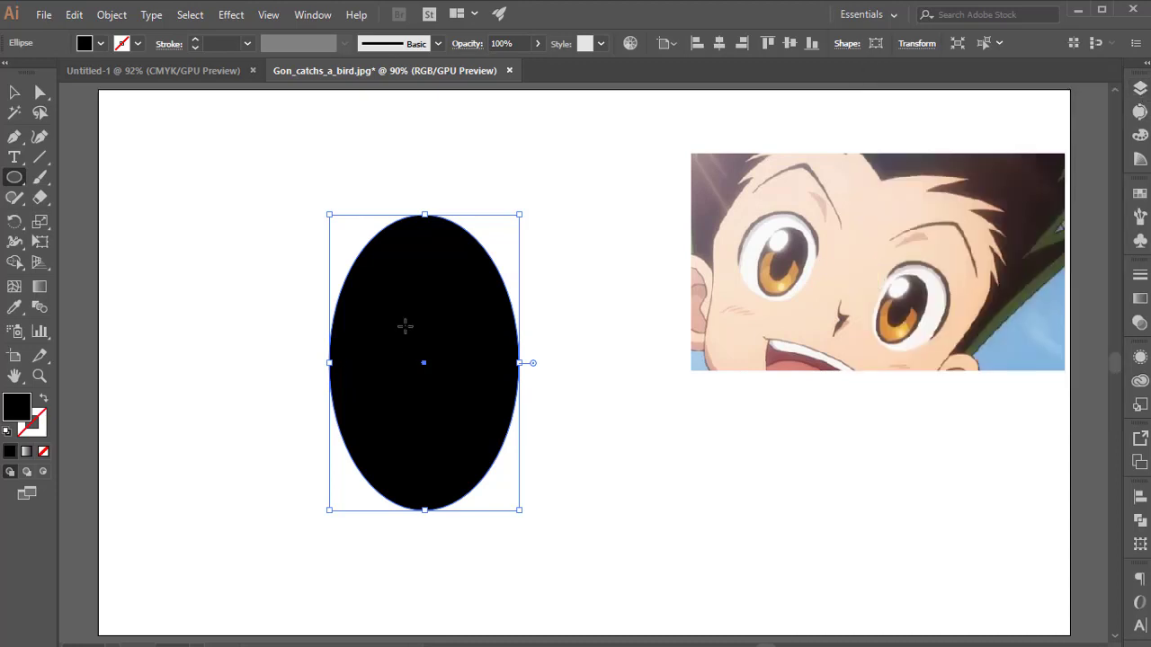
left_click(15, 91)
left_click(240, 372)
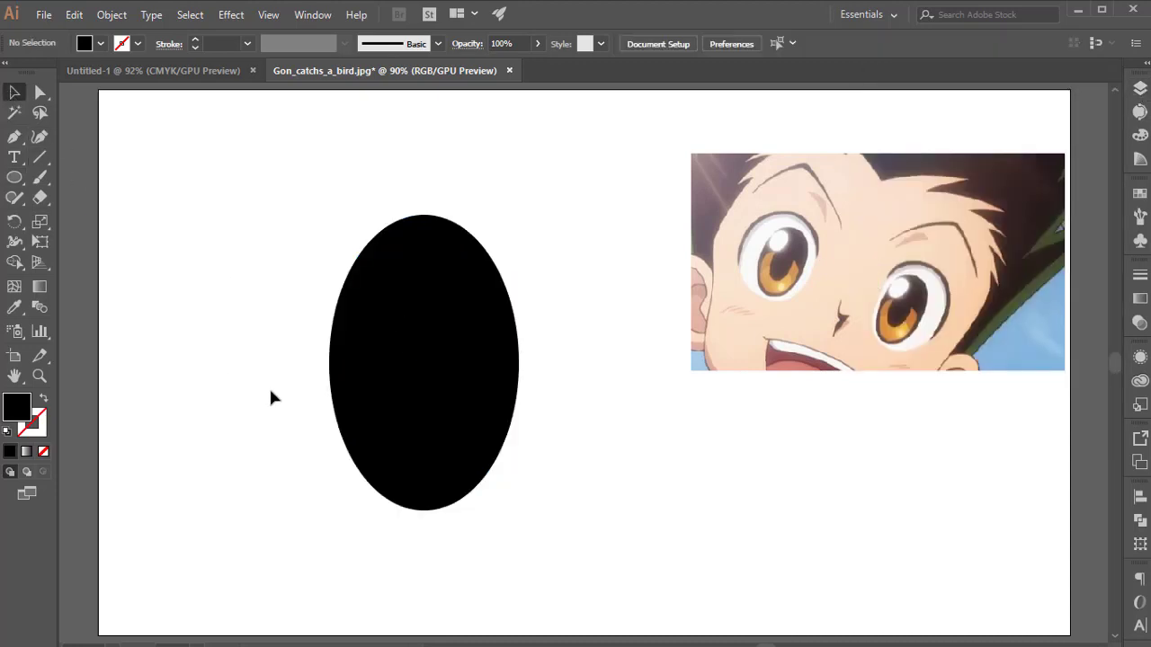
left_click(385, 407)
key("ctrl+shift+b")
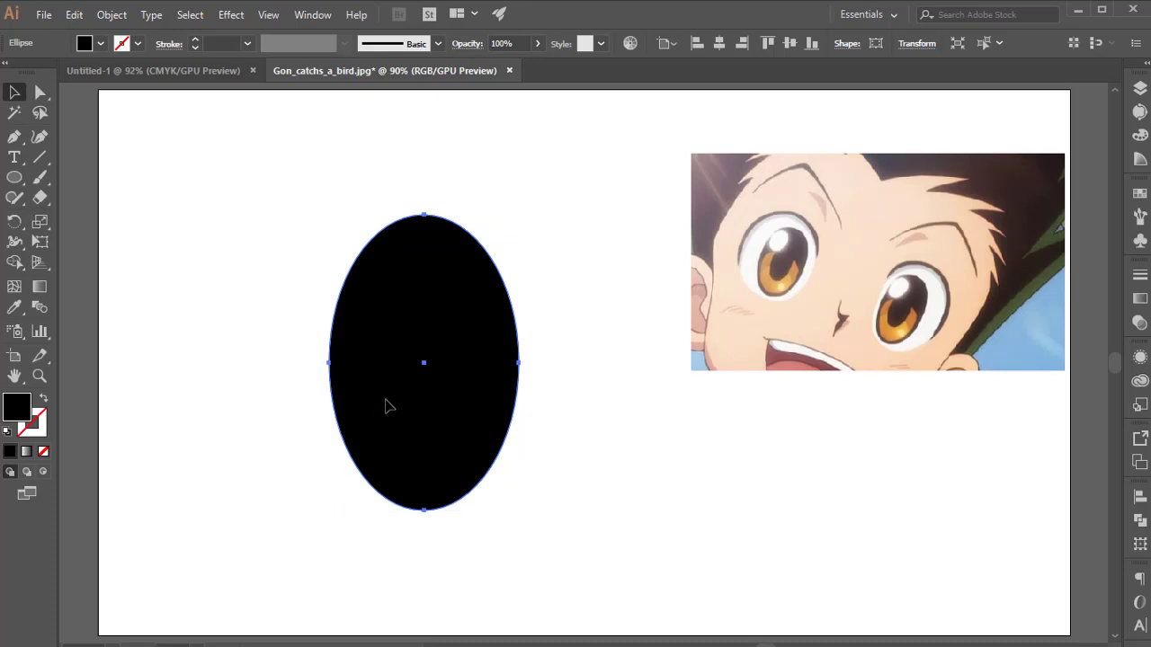
key("ctrl+shift+b")
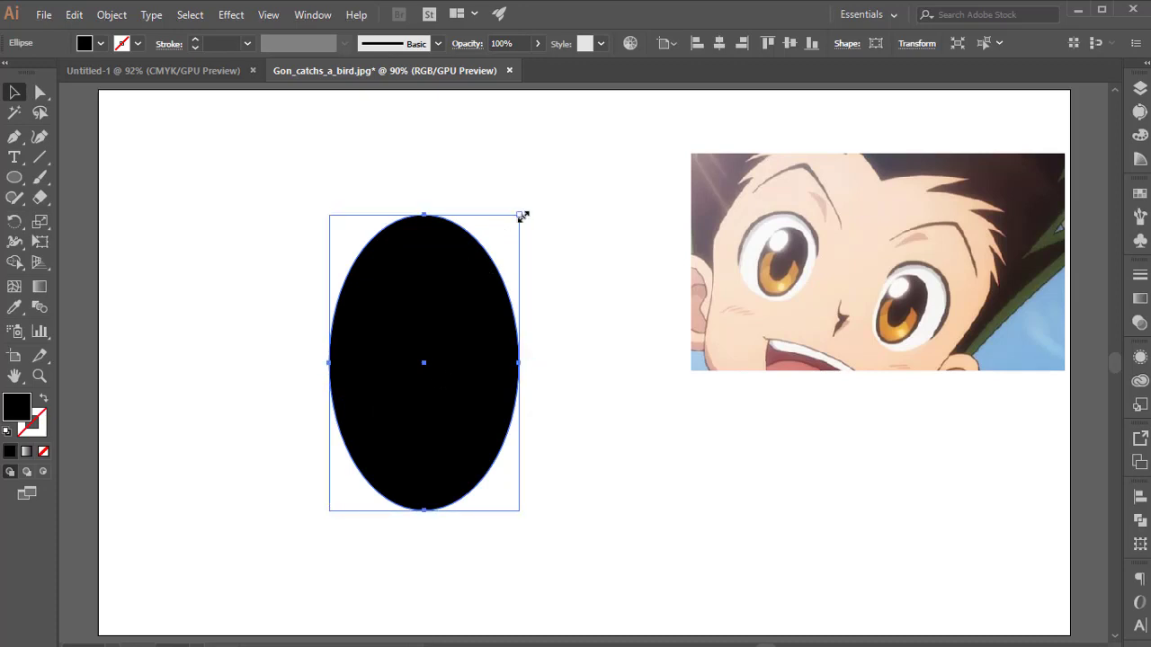
left_click_drag(520, 216, 515, 222)
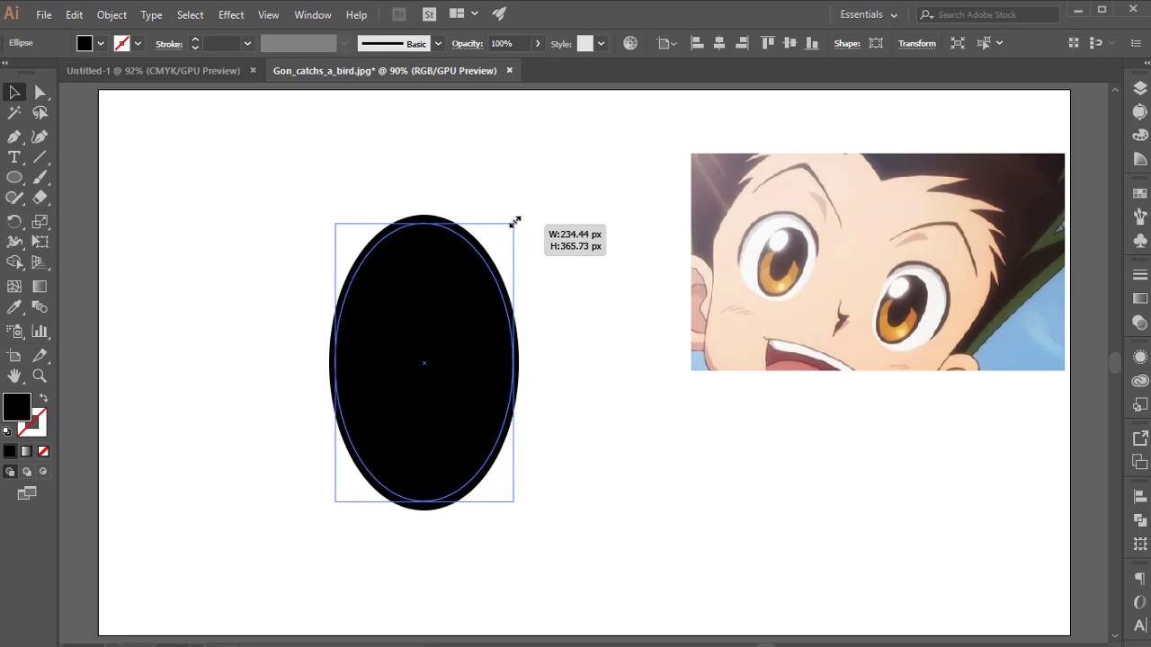
left_click_drag(515, 221, 515, 224)
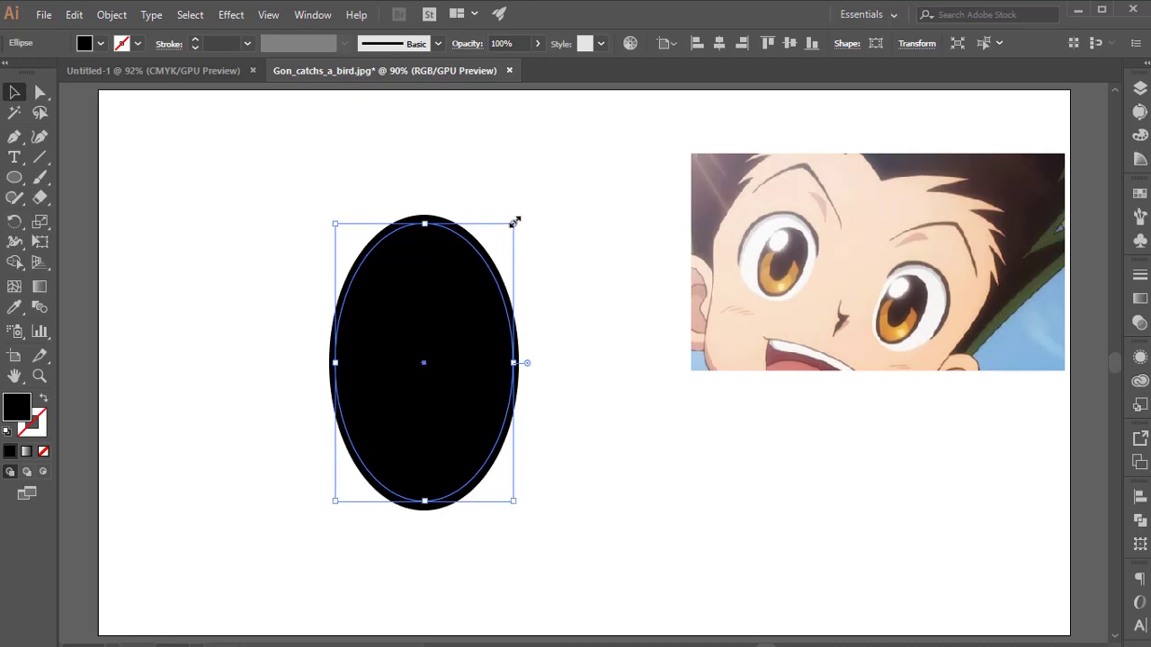
Tint the inner ellipse toward a saturated amber gold in the Color Picker.
double_click(10, 414)
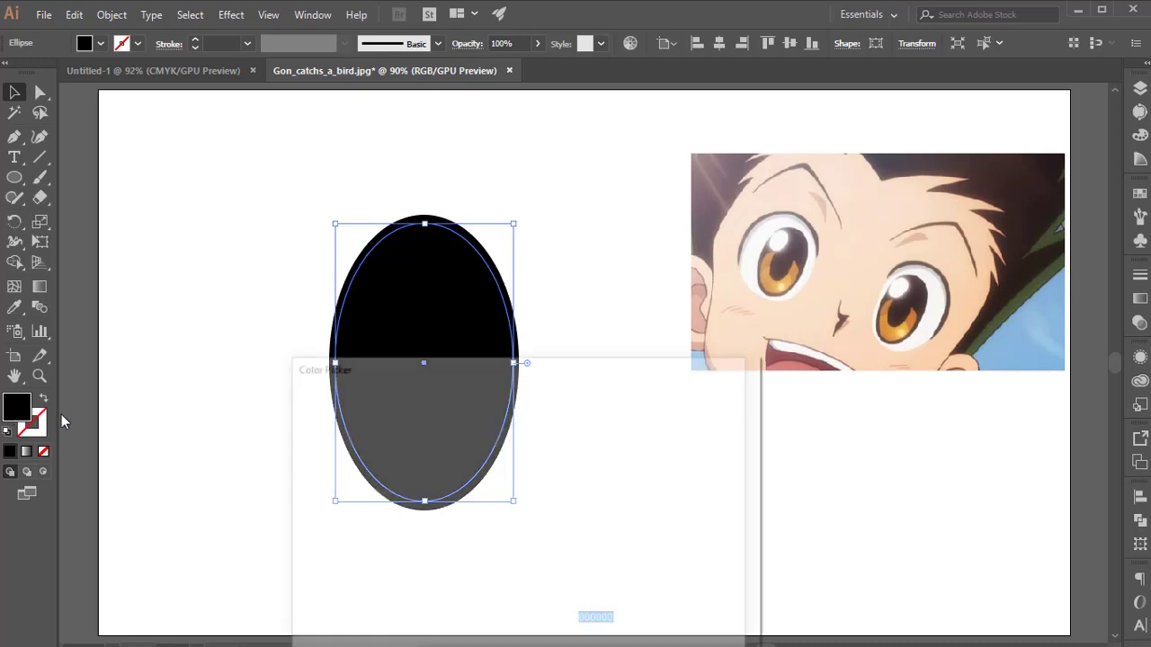
left_click_drag(531, 615, 542, 606)
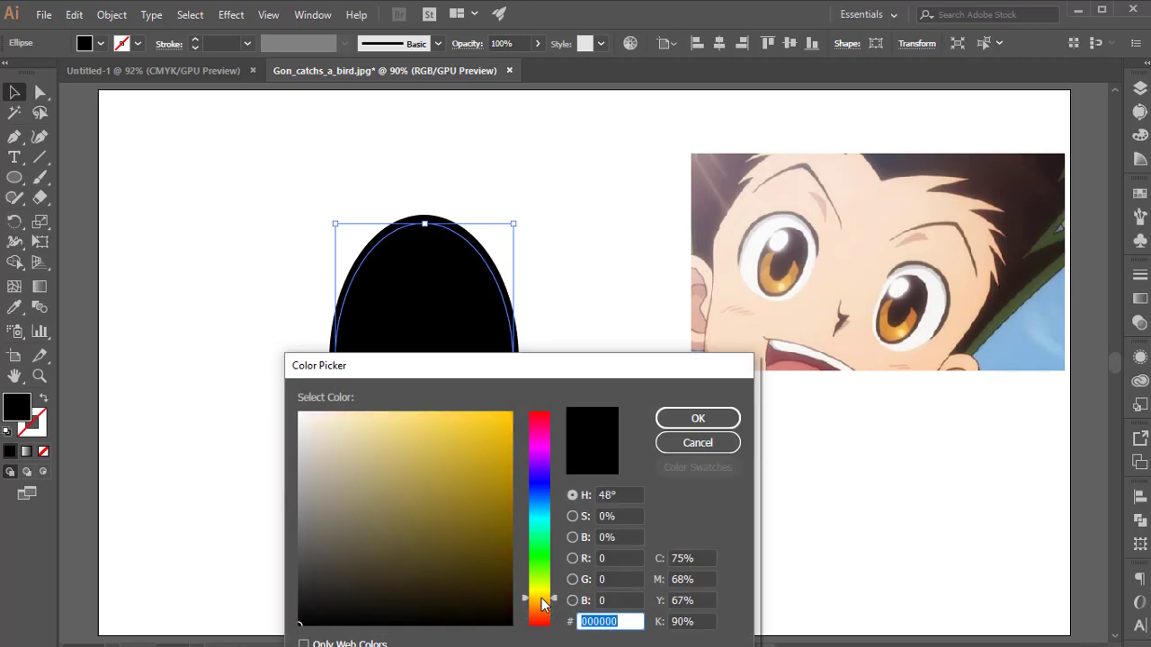
left_click(496, 458)
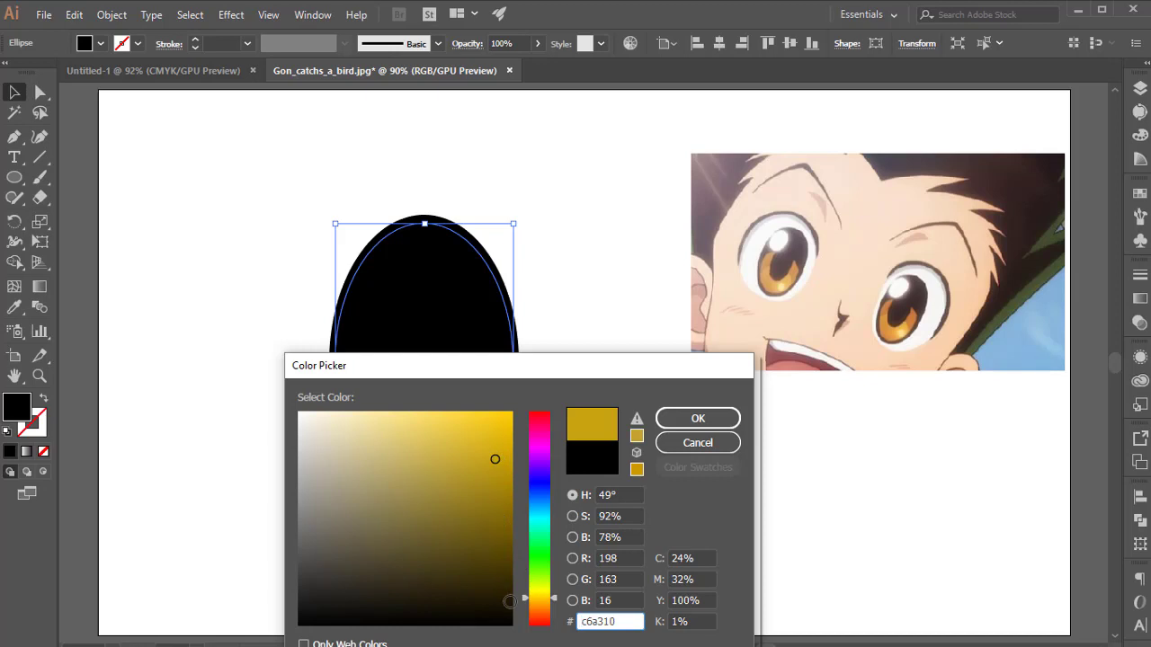
left_click_drag(533, 611, 537, 605)
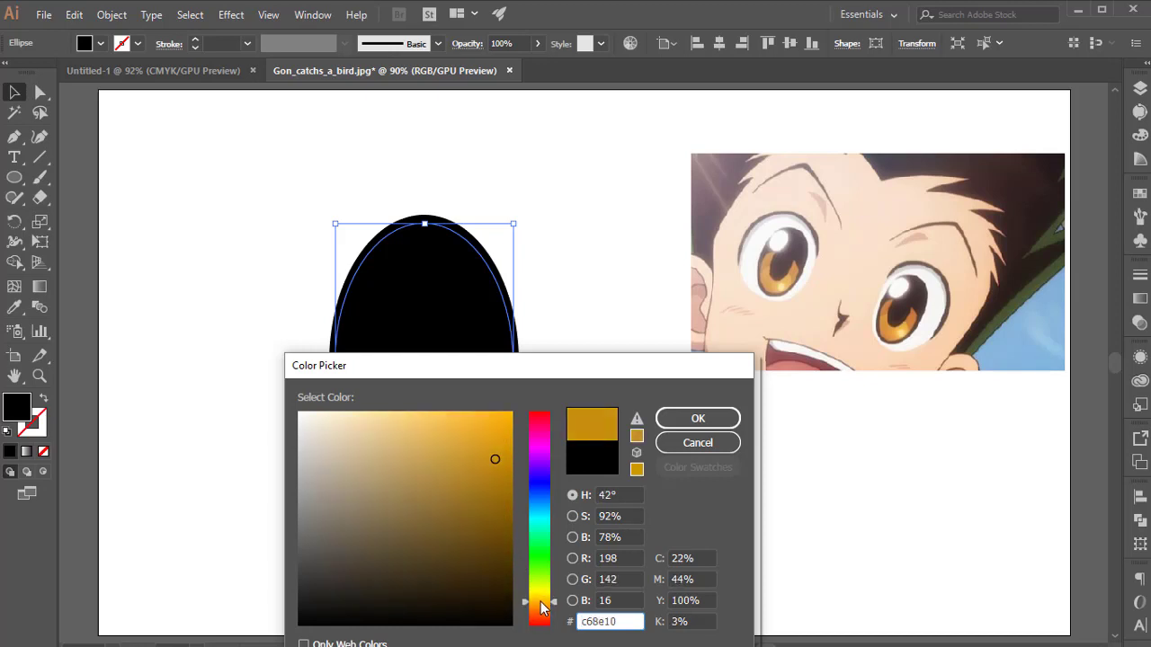
key("Escape")
Eyedropper the reference iris colour (#c68e10) onto the inner ellipse, undoing an accidental tan sample.
left_click(14, 306)
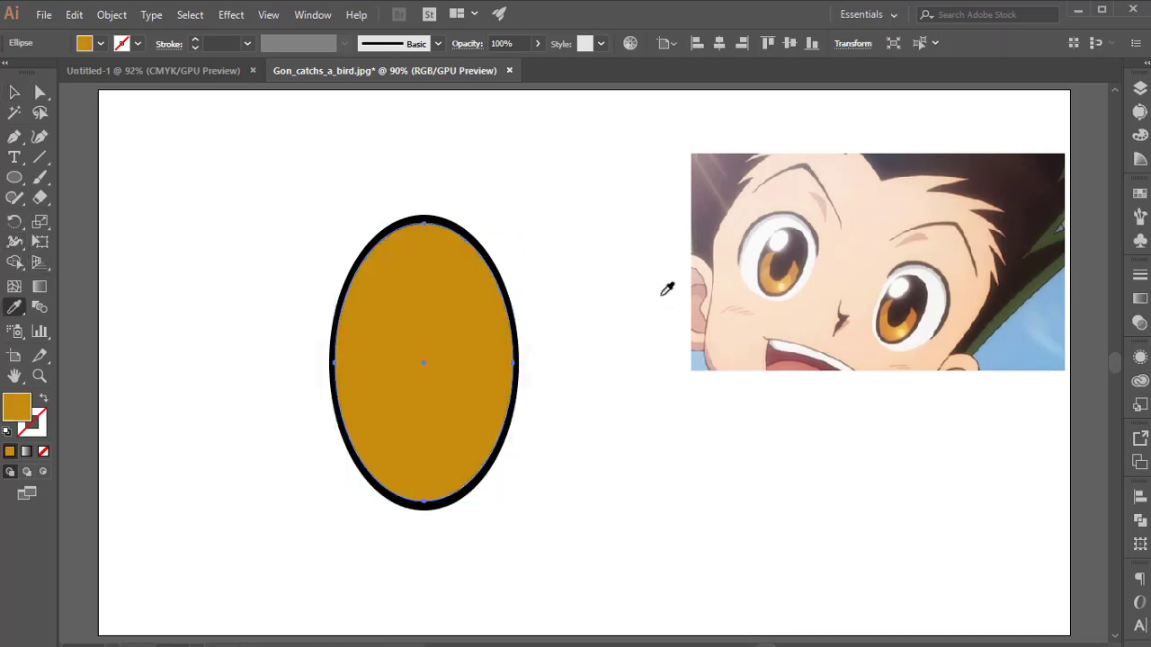
left_click(769, 279)
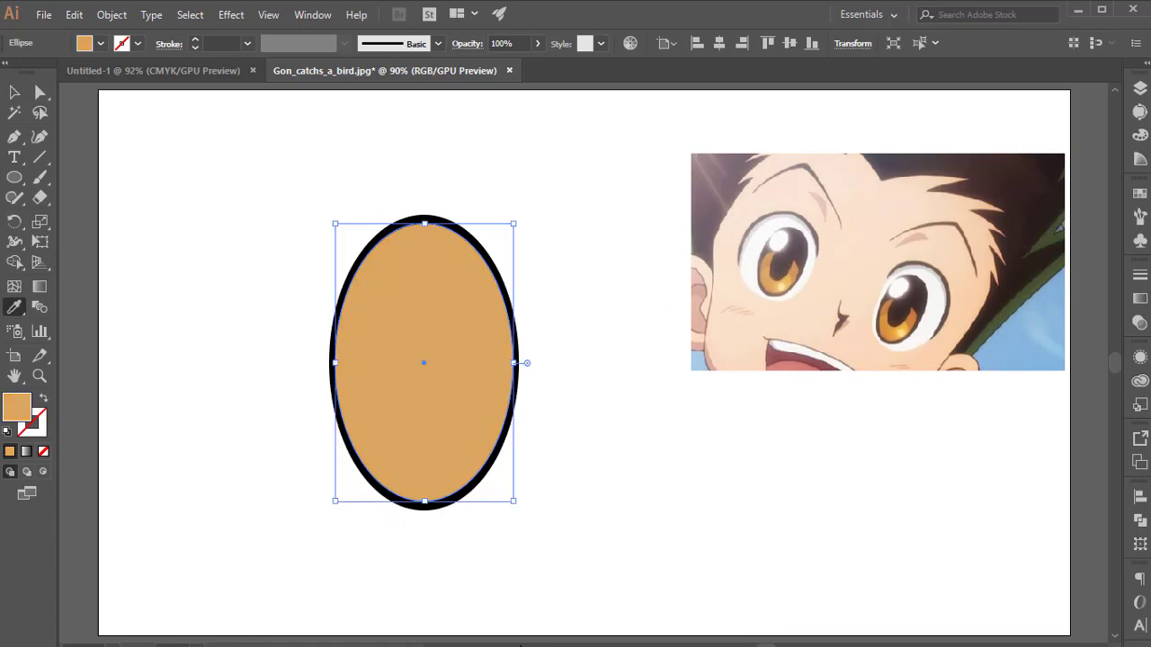
key("ctrl+w")
left_click(738, 361)
key("ctrl+z")
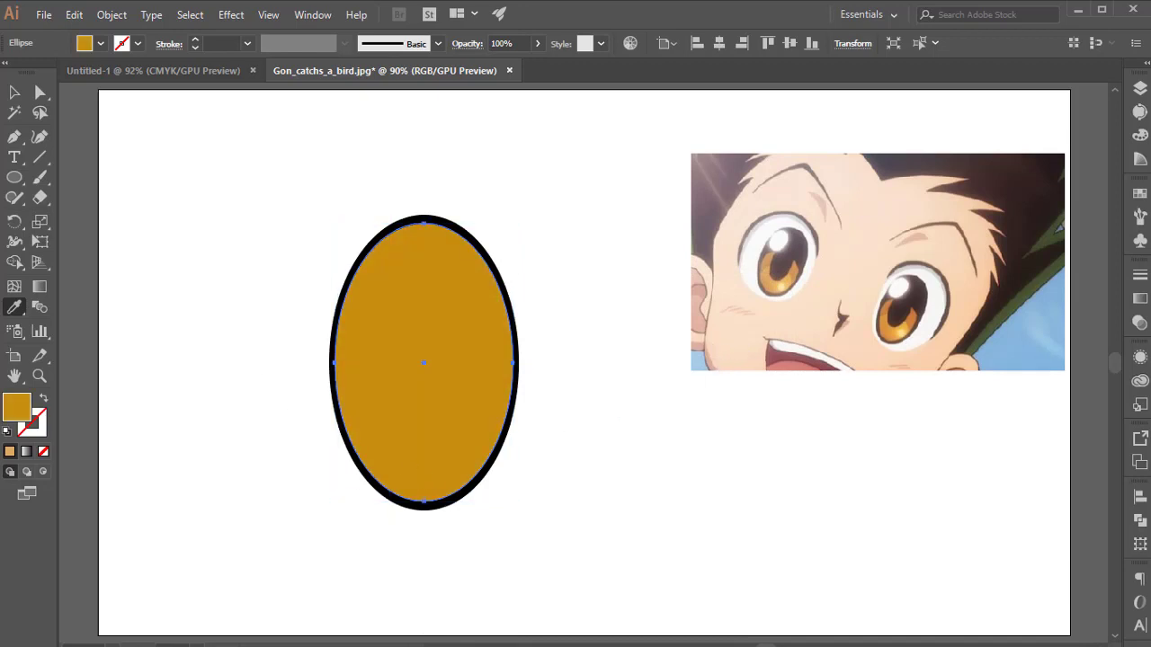
left_click(6, 94)
left_click(144, 392)
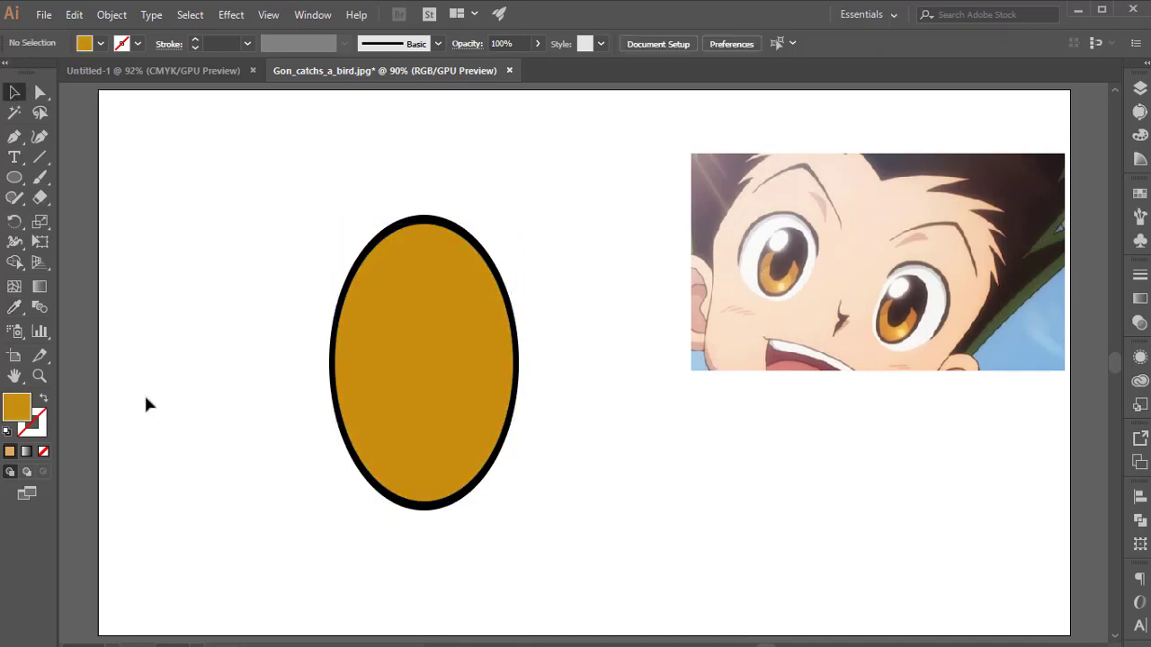
Paste a shrunken copy of the gold ellipse centred inside it, then duplicate it (~159 × 248 px) to the left.
left_click(362, 335)
key("ctrl+shift+b")
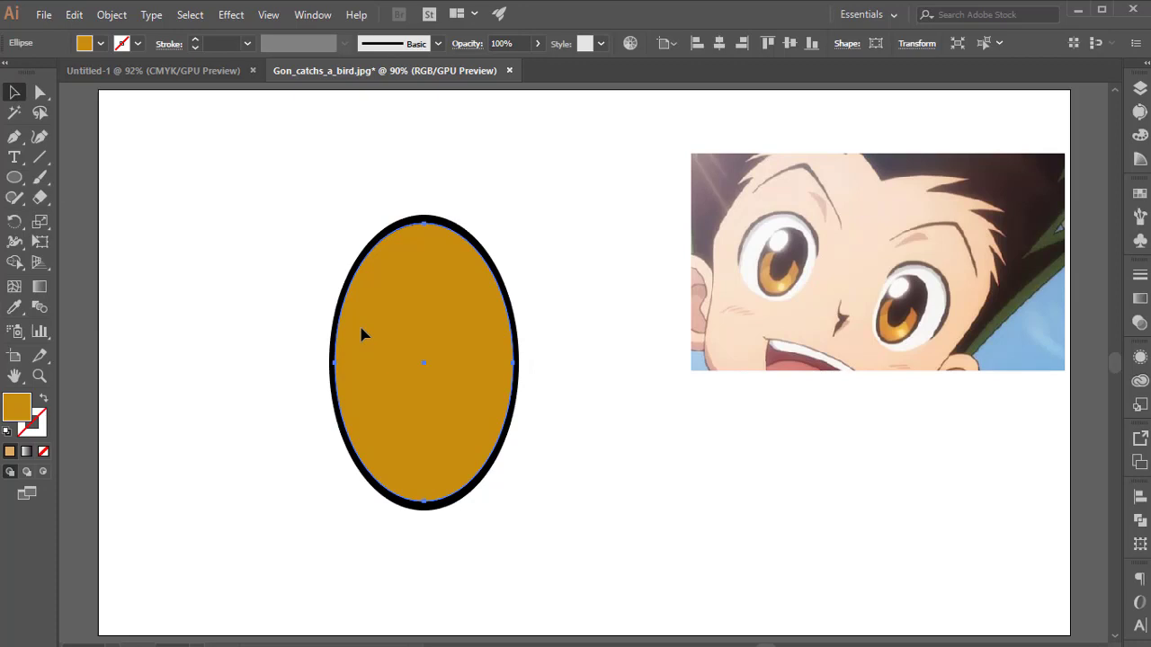
key("ctrl+shift+b")
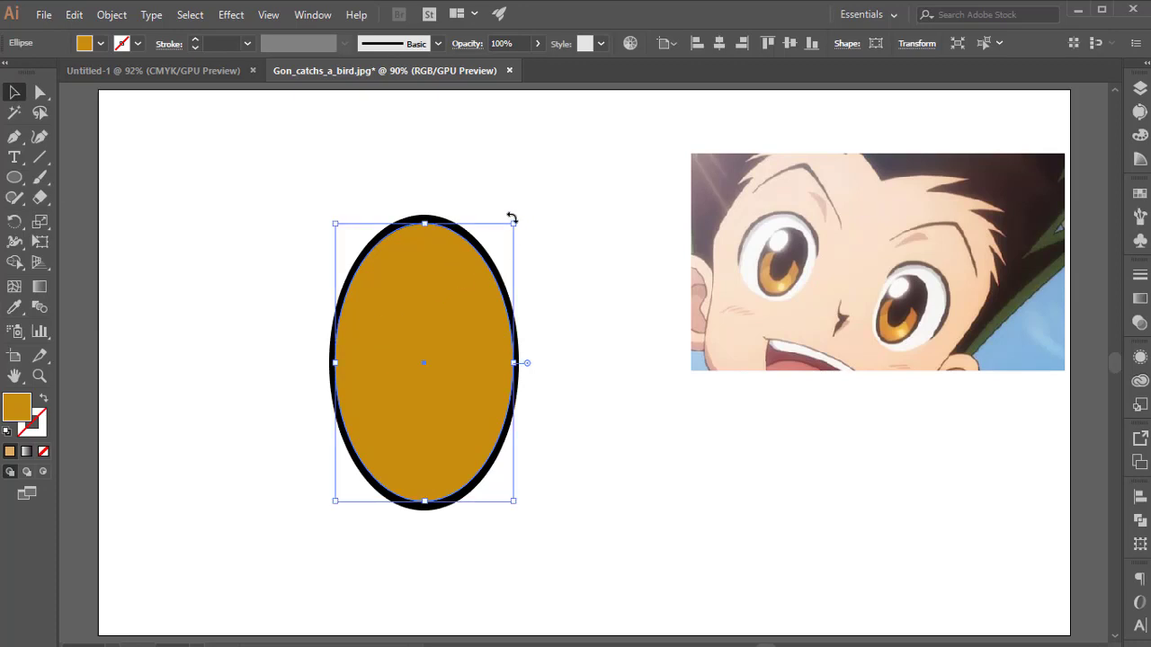
left_click_drag(516, 224, 485, 243)
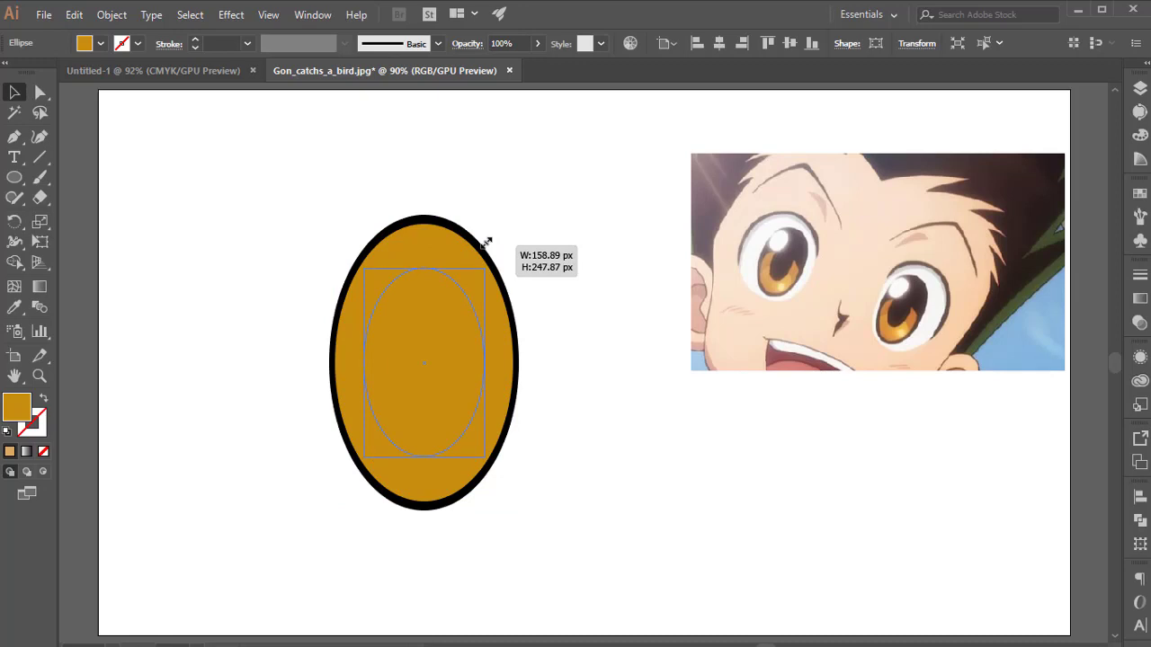
left_click_drag(485, 243, 489, 255)
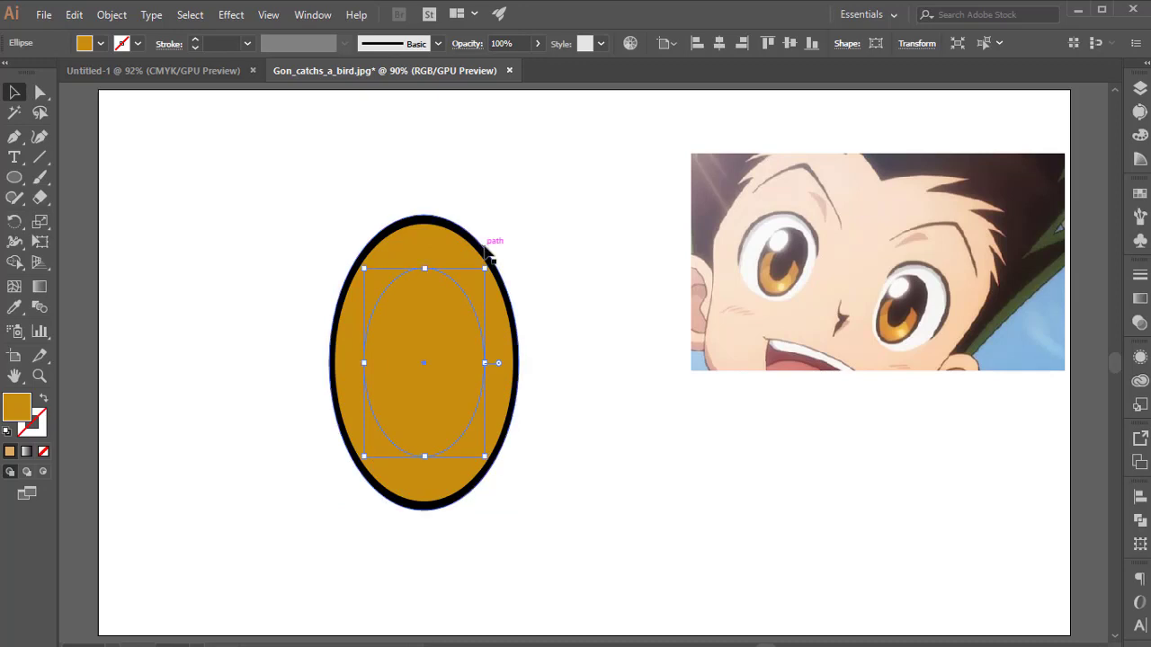
key("shift+Down")
key("shift+Down")
key("shift+Up")
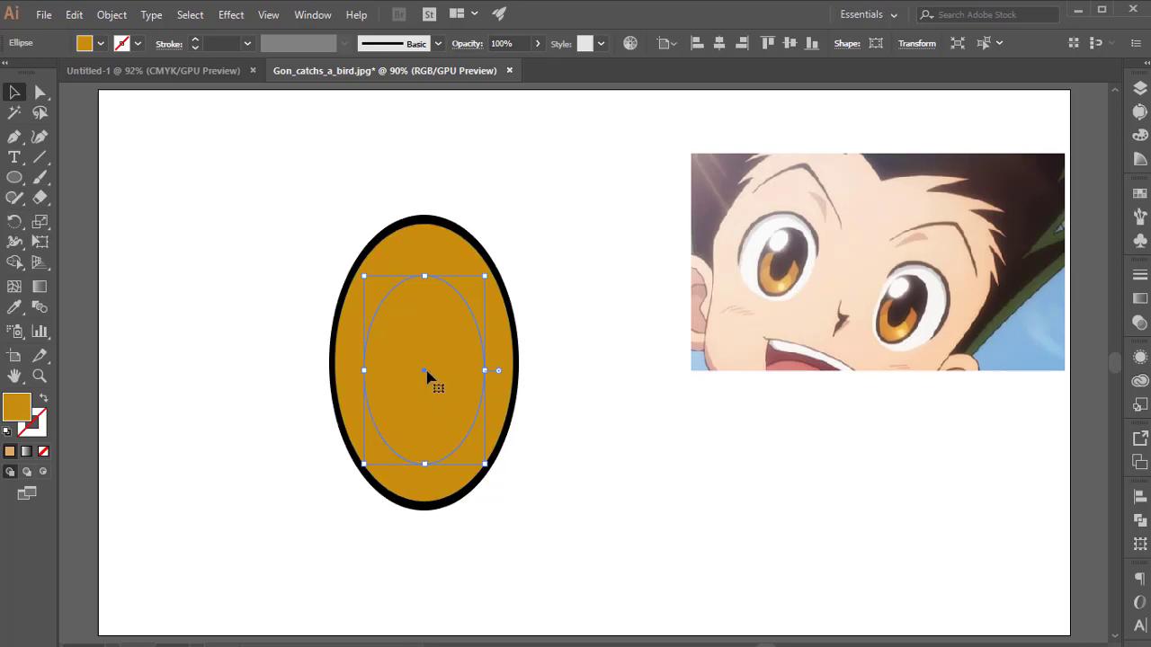
left_click_drag(427, 378, 251, 396)
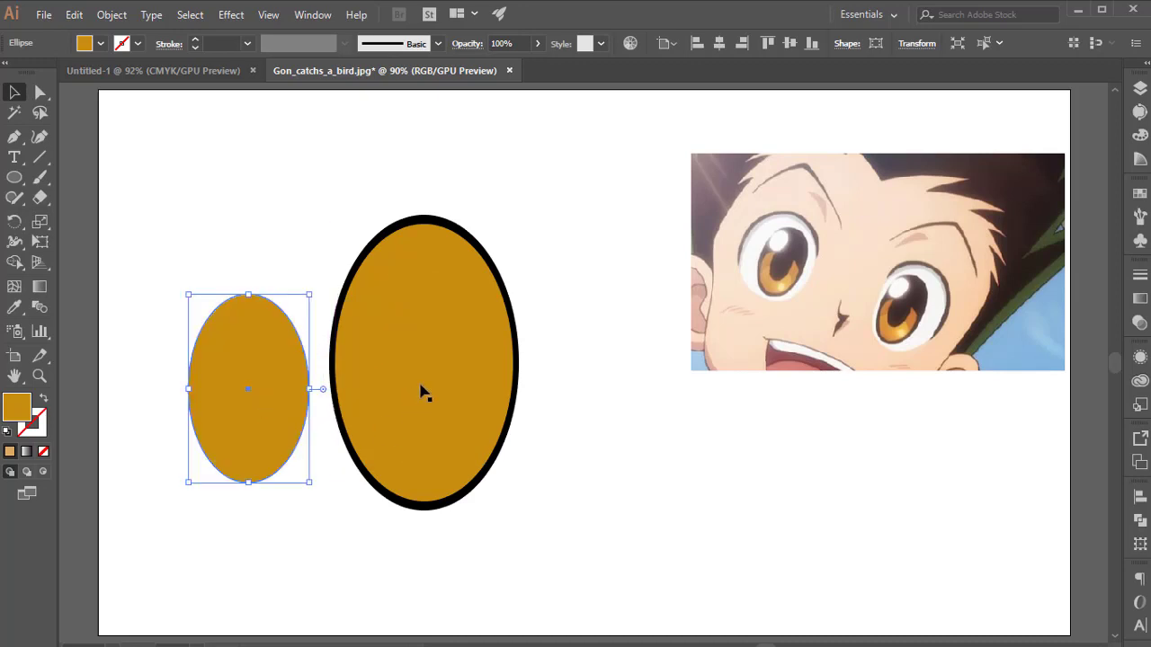
Subtract the inner oval from the large gold ellipse with Pathfinder Minus Front, leaving a gold ring.
left_click(481, 340)
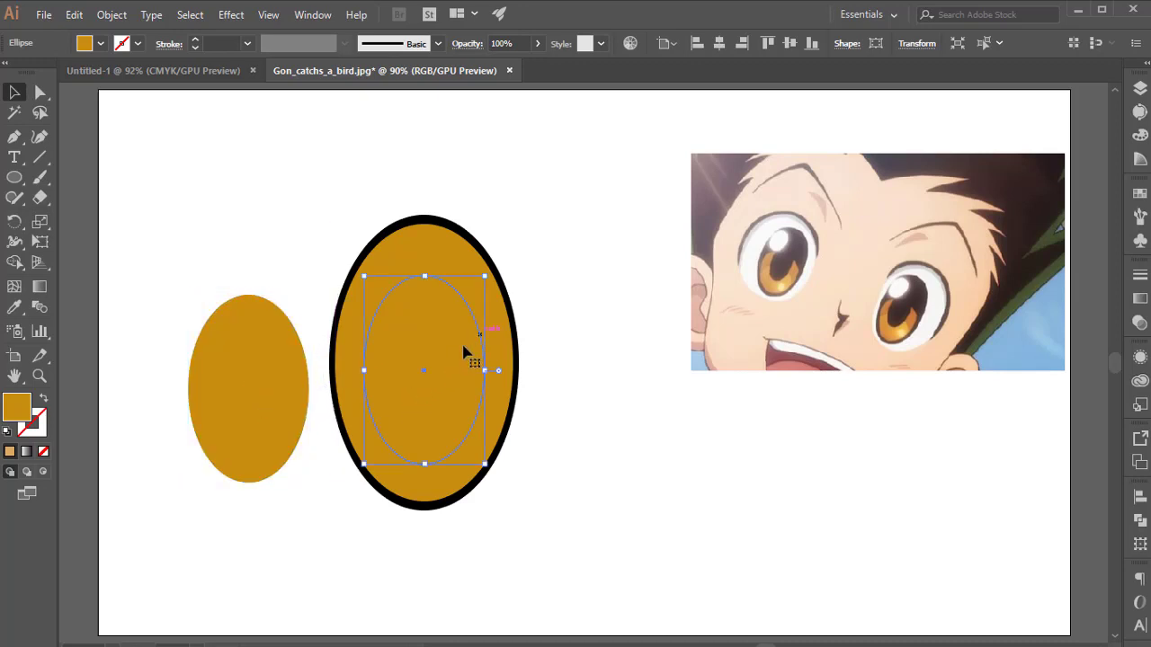
left_click(450, 249, "shift")
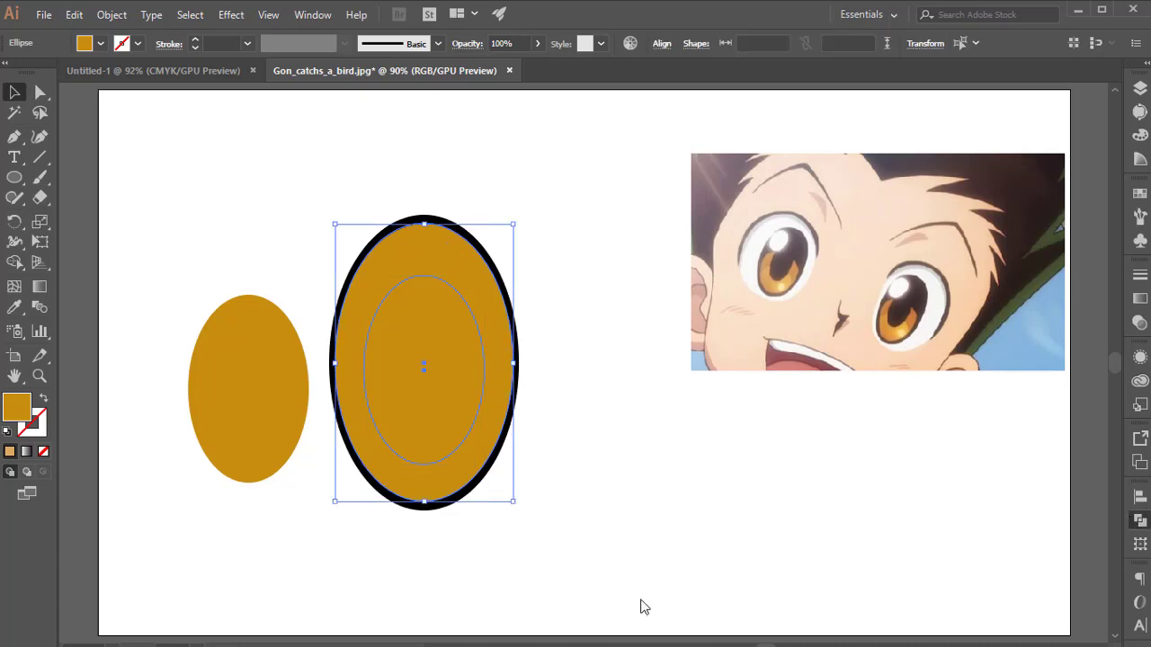
left_click(974, 531)
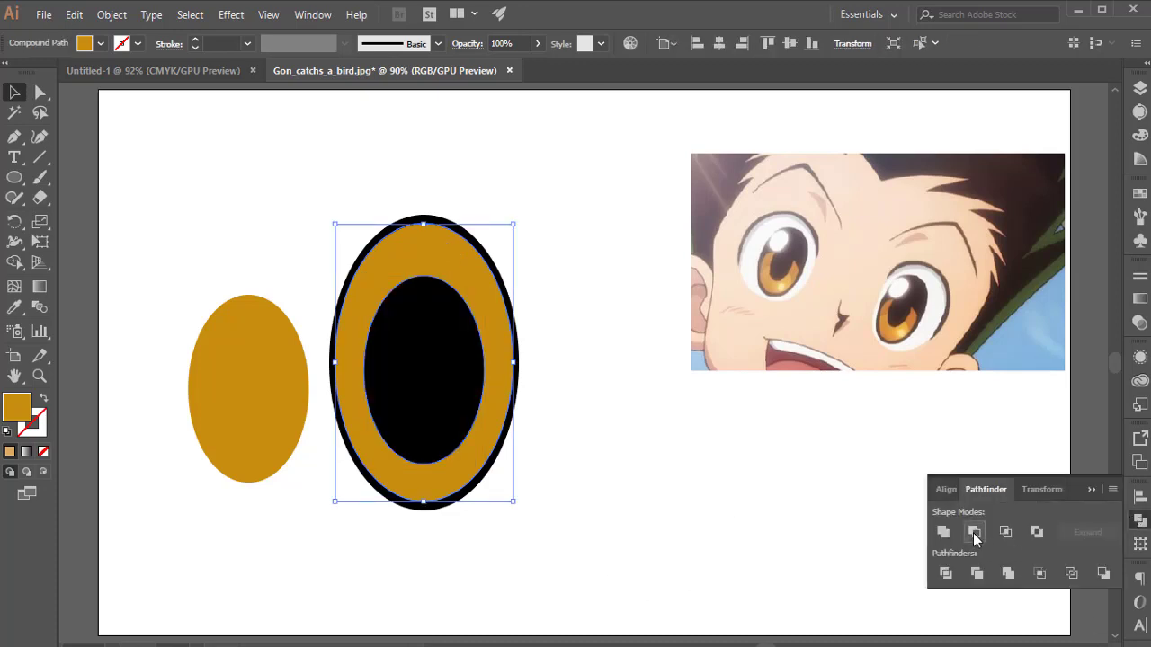
left_click(665, 504)
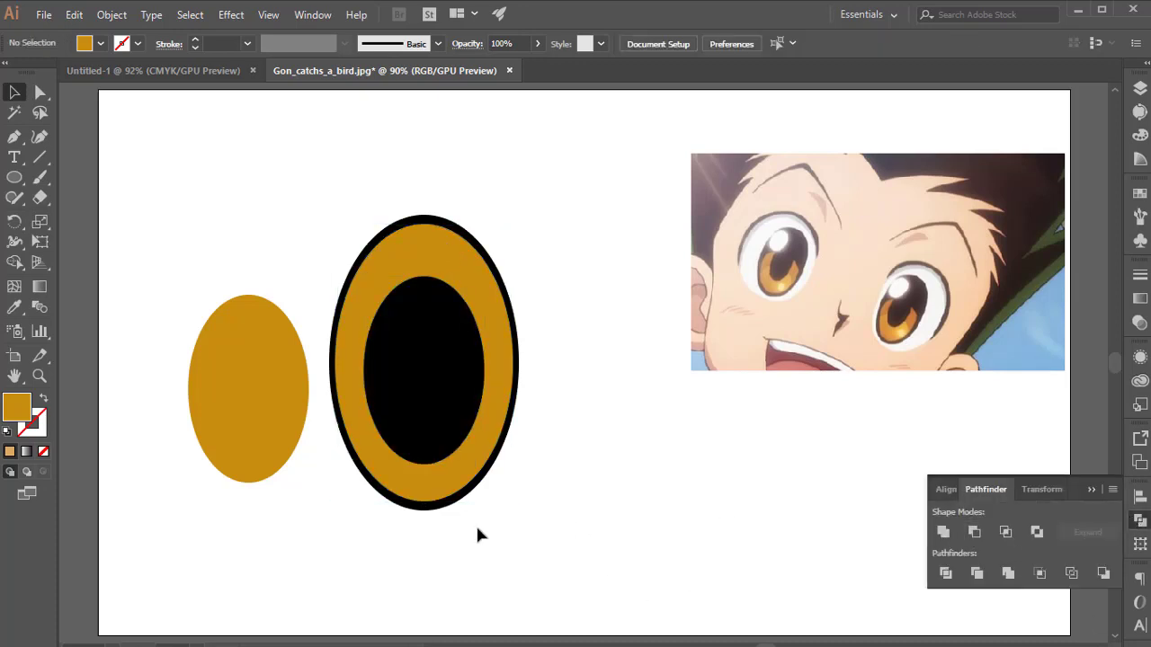
left_click(289, 411)
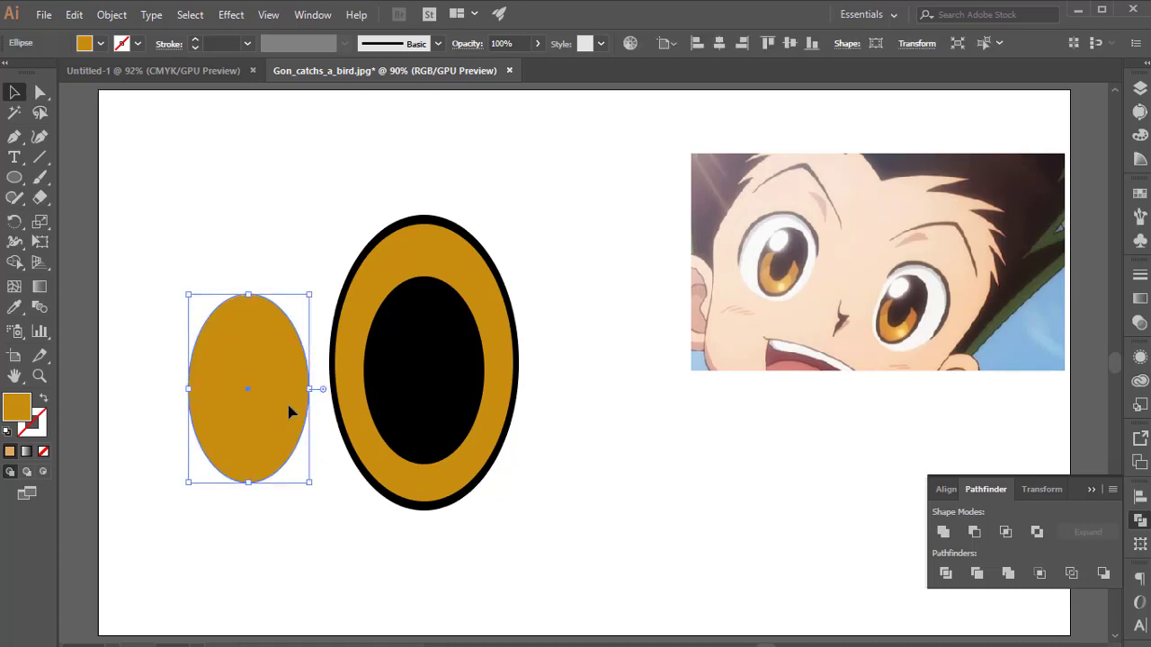
Set the small left ellipse to no fill with a 1 pt orange stroke.
left_click(140, 45)
left_click(101, 45)
left_click(100, 45)
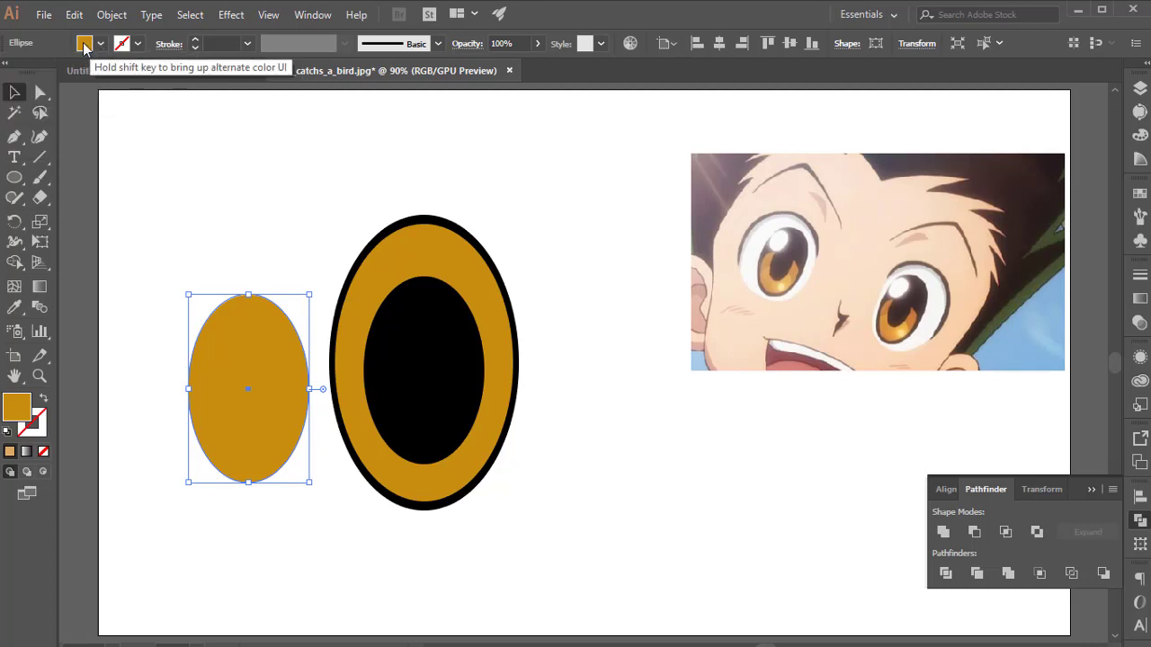
double_click(15, 423)
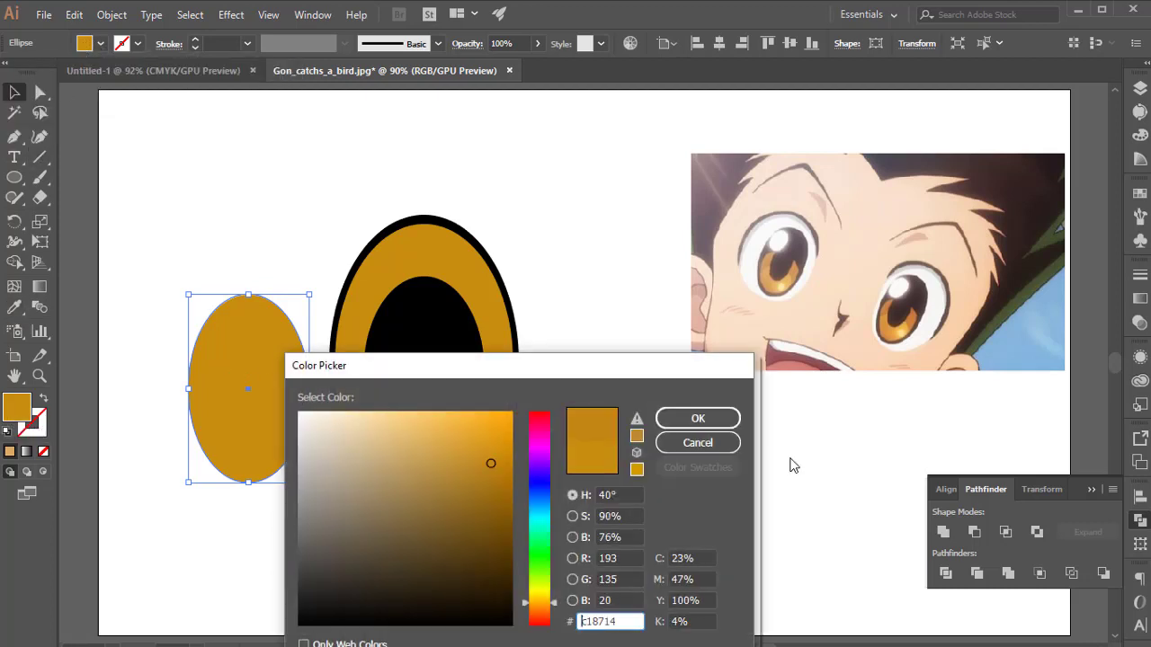
left_click(698, 418)
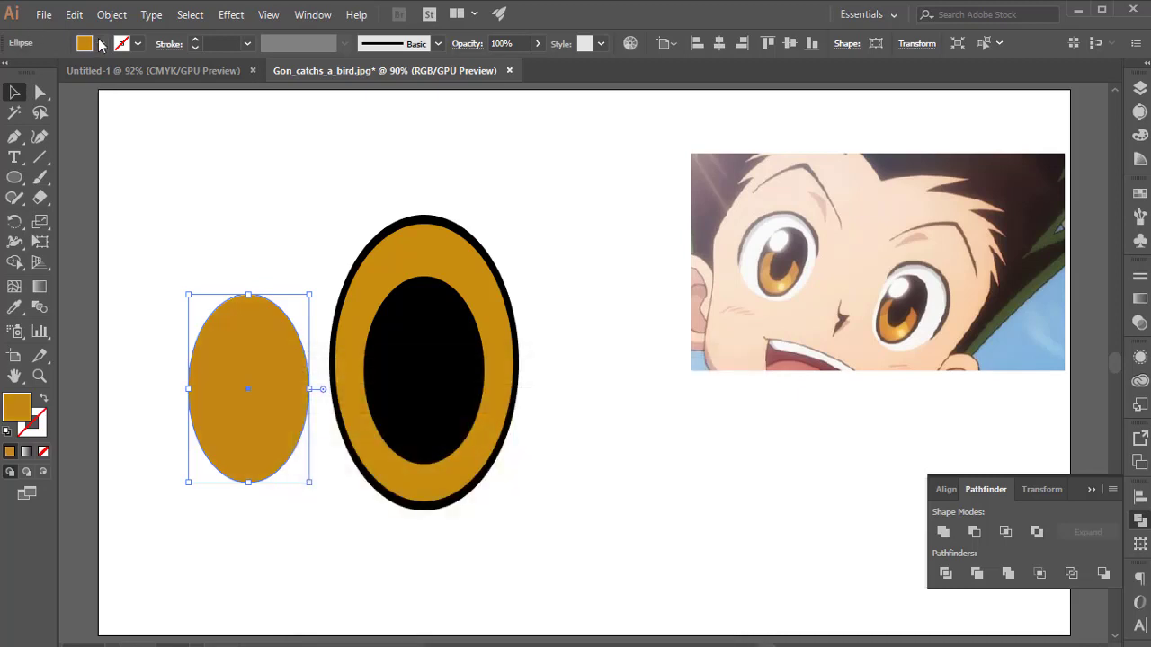
left_click(100, 45)
left_click(11, 72)
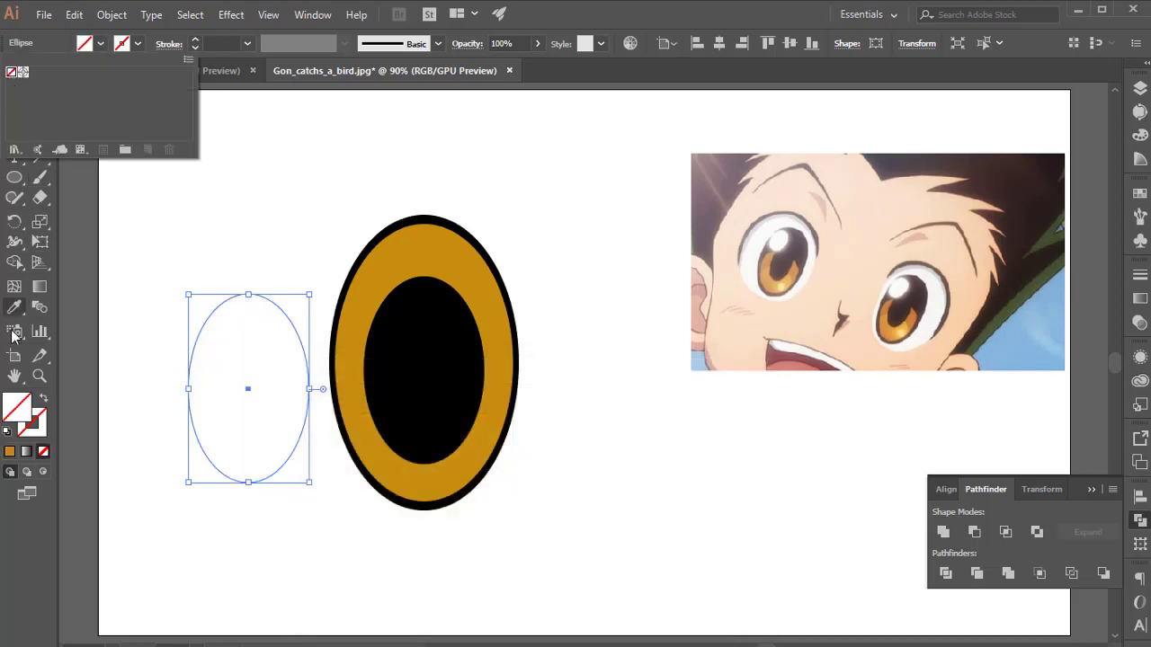
key("Escape")
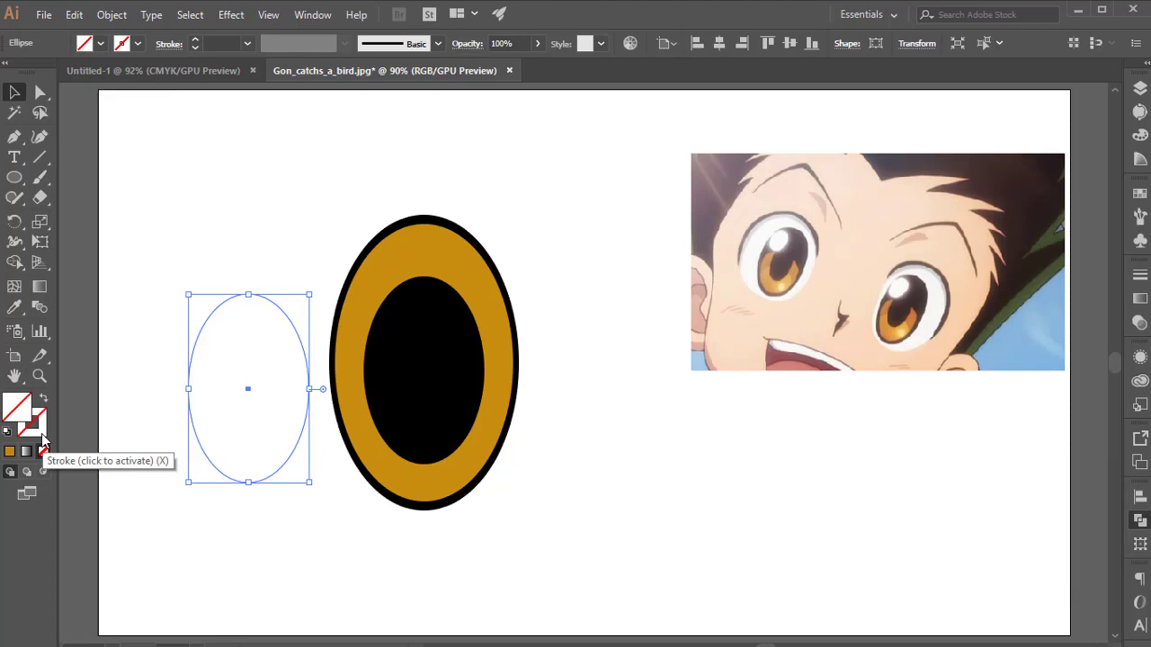
left_click(41, 438)
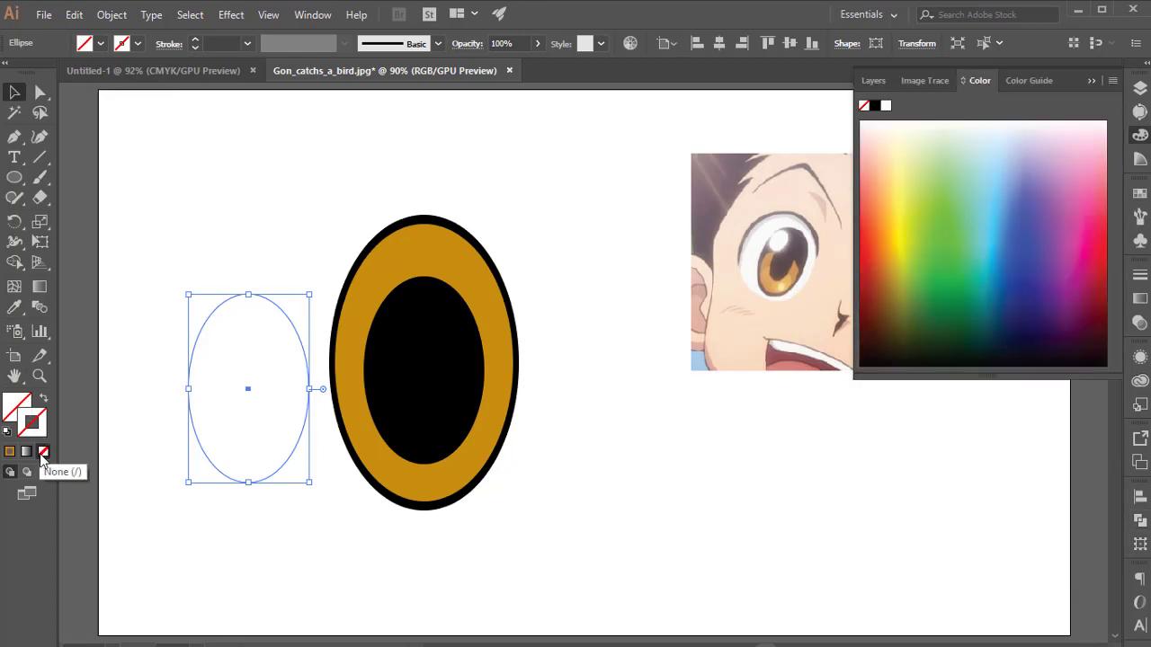
left_click(10, 453)
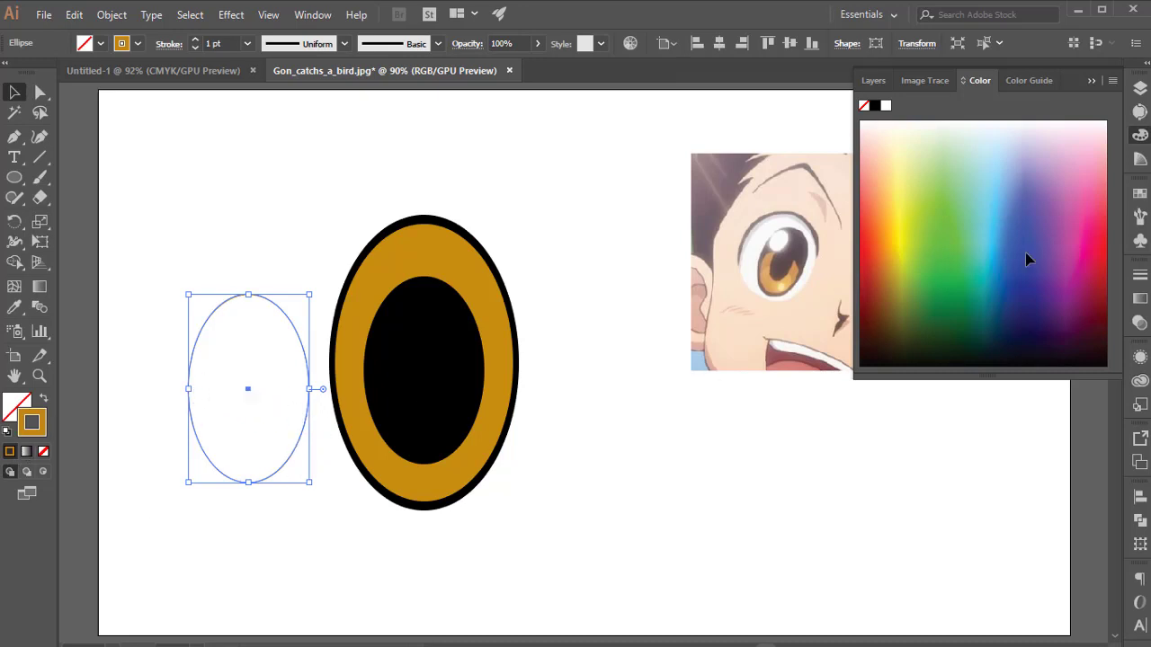
left_click(1139, 133)
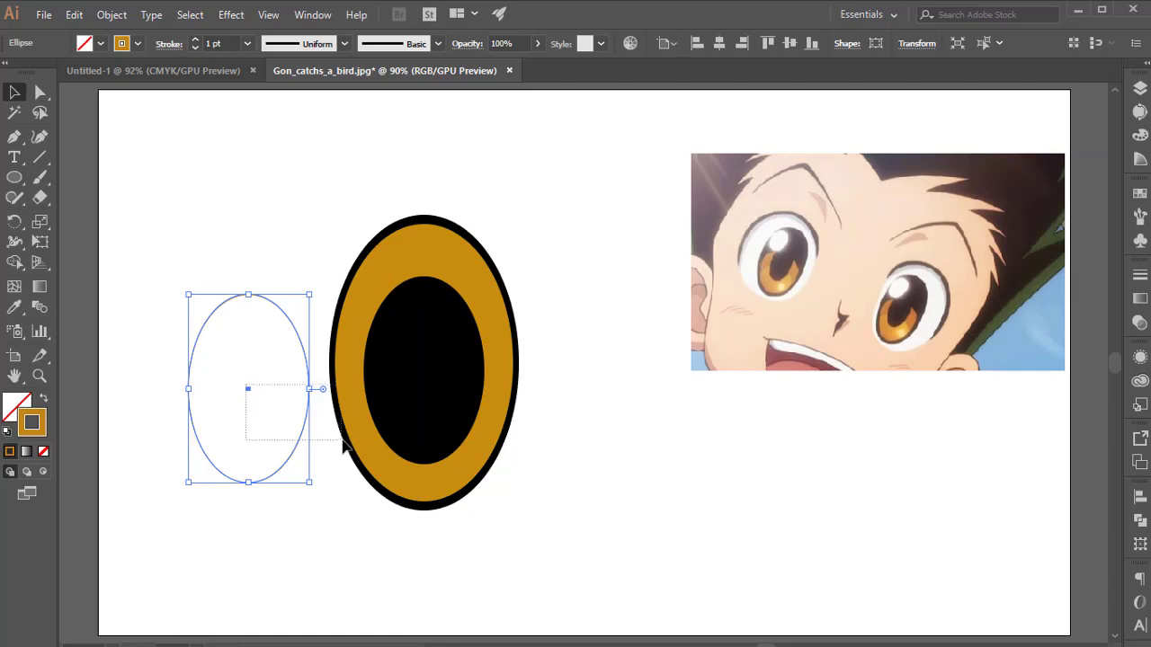
Move the small outline ellipse onto the ring and tilt it.
left_click_drag(246, 386, 337, 442)
left_click(234, 543)
left_click_drag(248, 389, 354, 428)
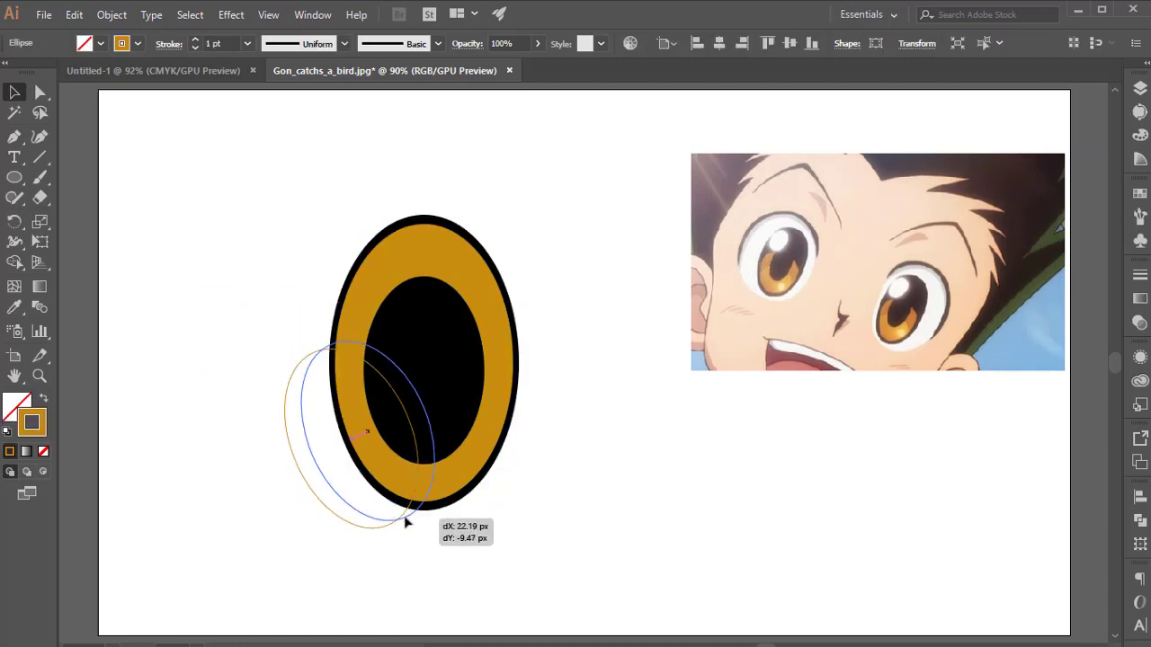
left_click_drag(292, 515, 331, 511)
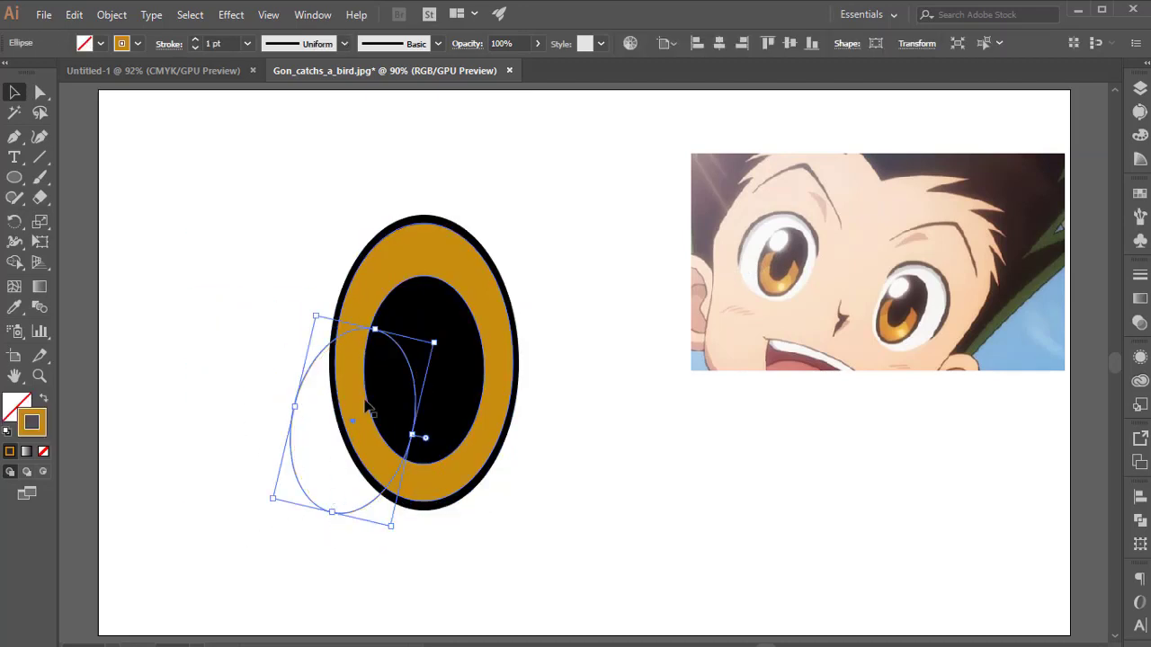
Make a reflected copy of the tilted ellipse and nudge it right over the ring.
right_click(409, 363)
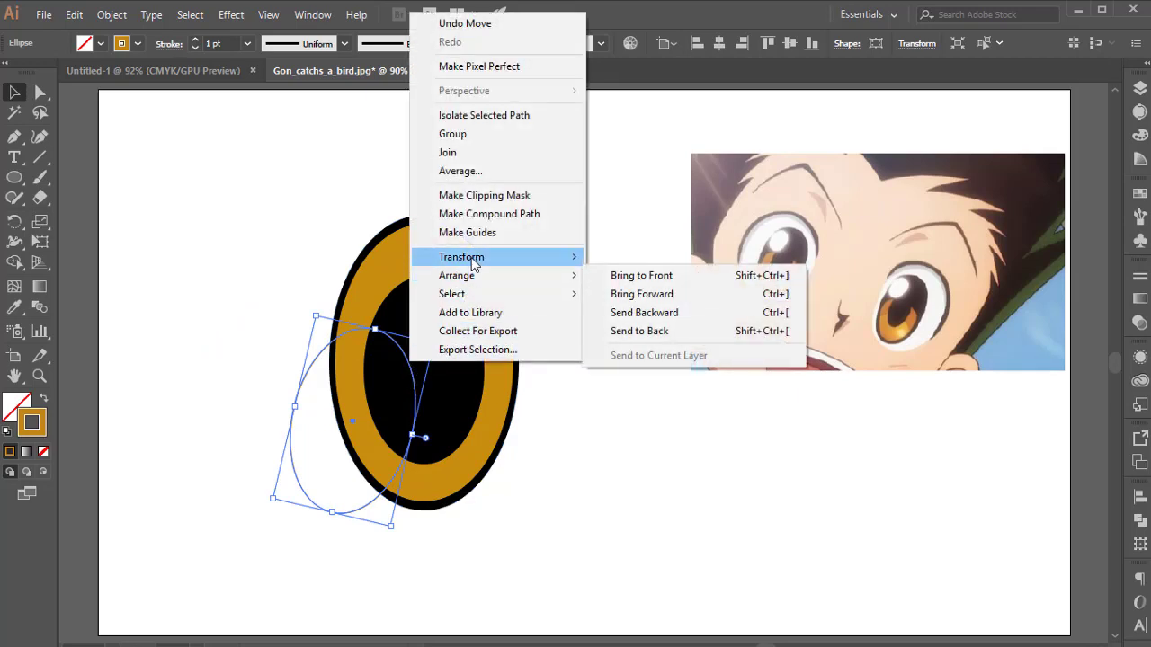
mouse_move(461, 257)
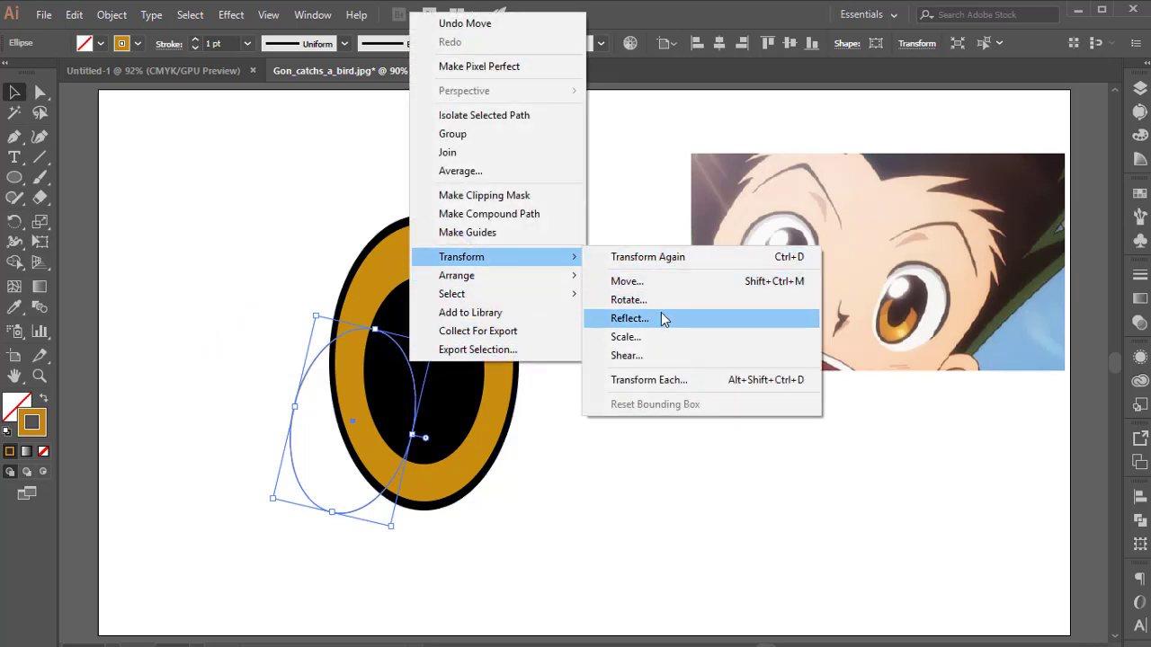
left_click(663, 319)
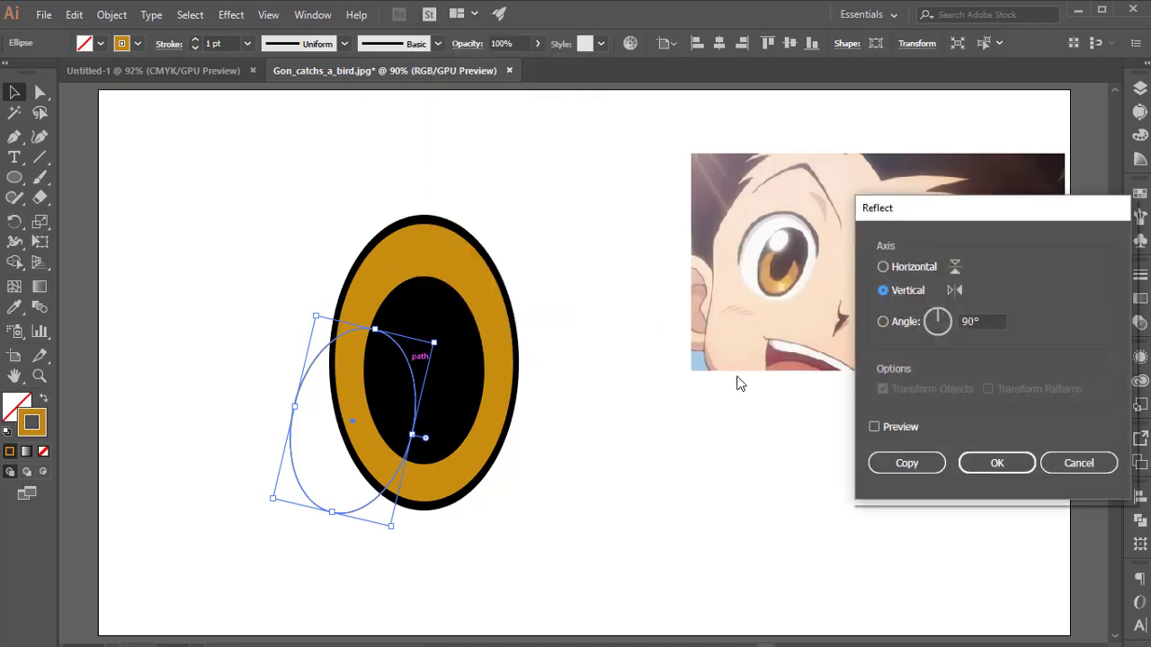
left_click(873, 428)
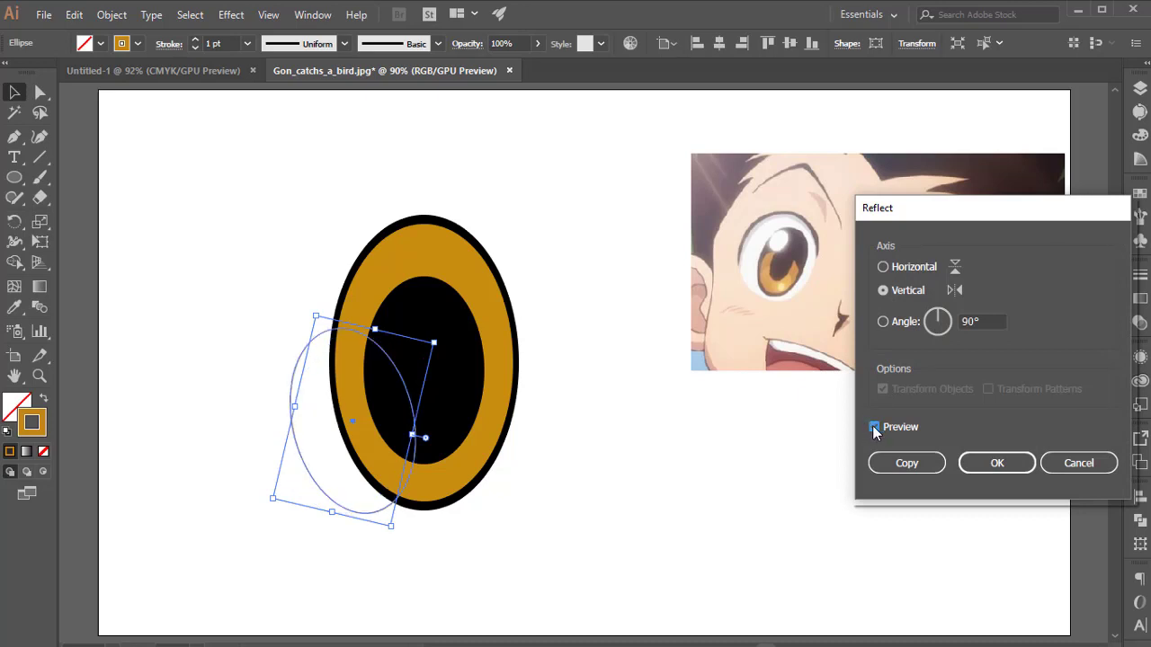
left_click(892, 466)
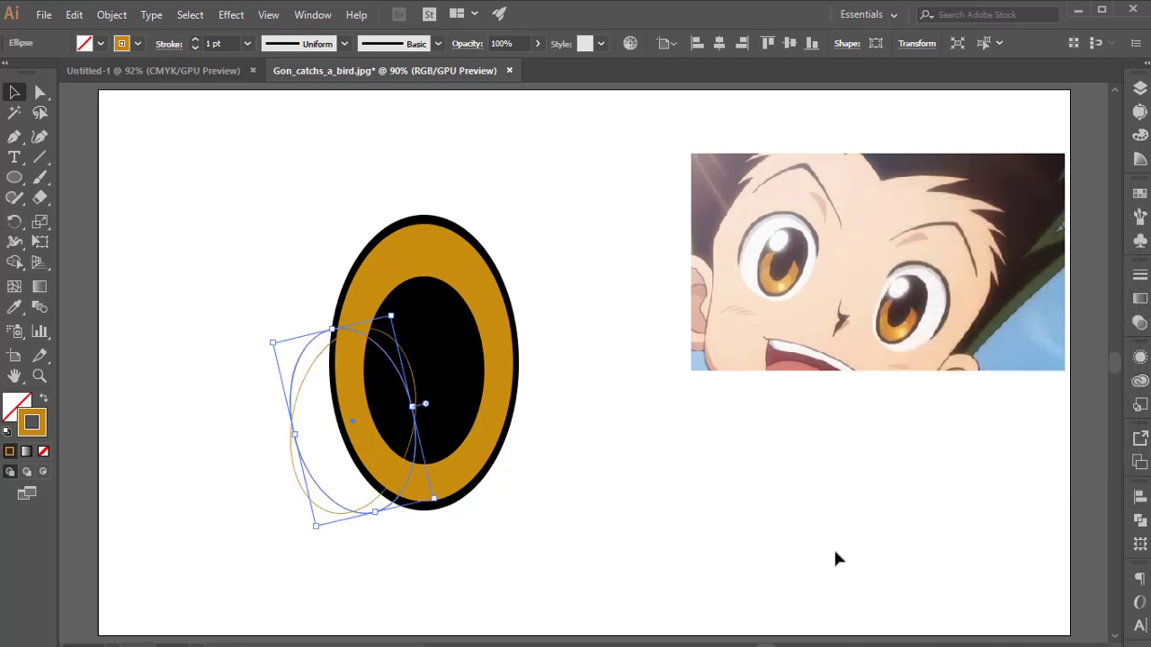
key("Right")
key("Right")
key("Right")
key("Right")
key("Right")
key("Right")
key("Right")
key("Right")
key("Right")
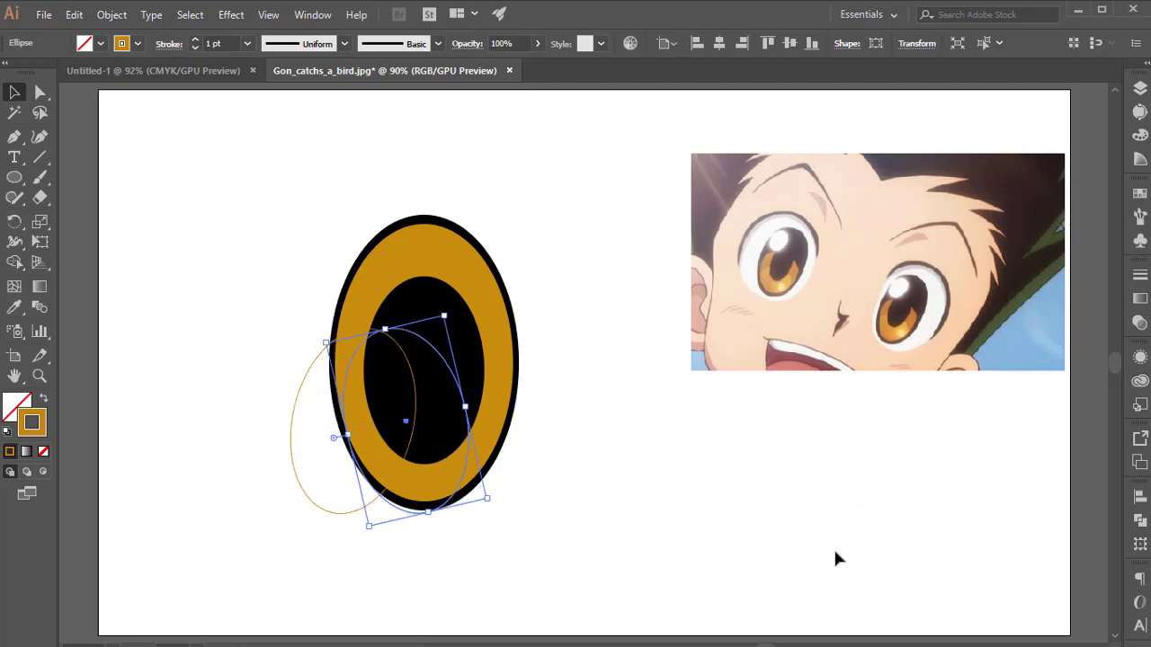
key("Right")
key("Right")
key("Right")
key("Right")
key("Right")
key("Right")
key("Right")
key("Right")
key("Right")
key("Right")
key("Right")
key("Right")
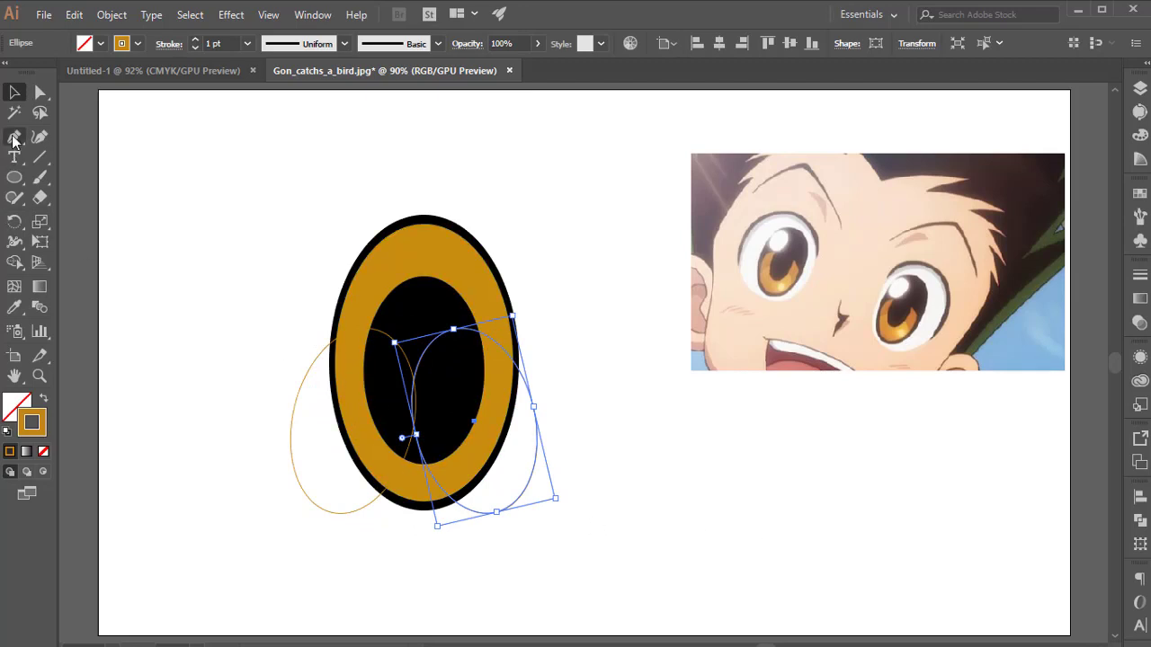
Remove the upper region of the amber ring with Shape Builder, leaving a U-shaped band.
left_click(403, 259, "shift")
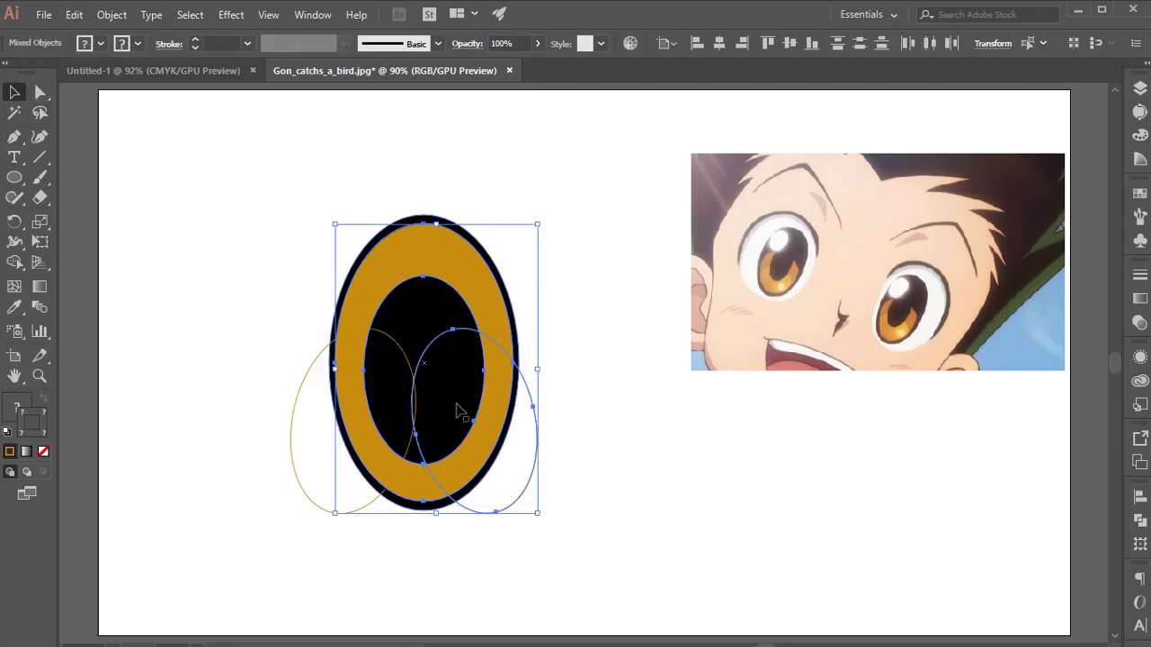
left_click(292, 483, "shift")
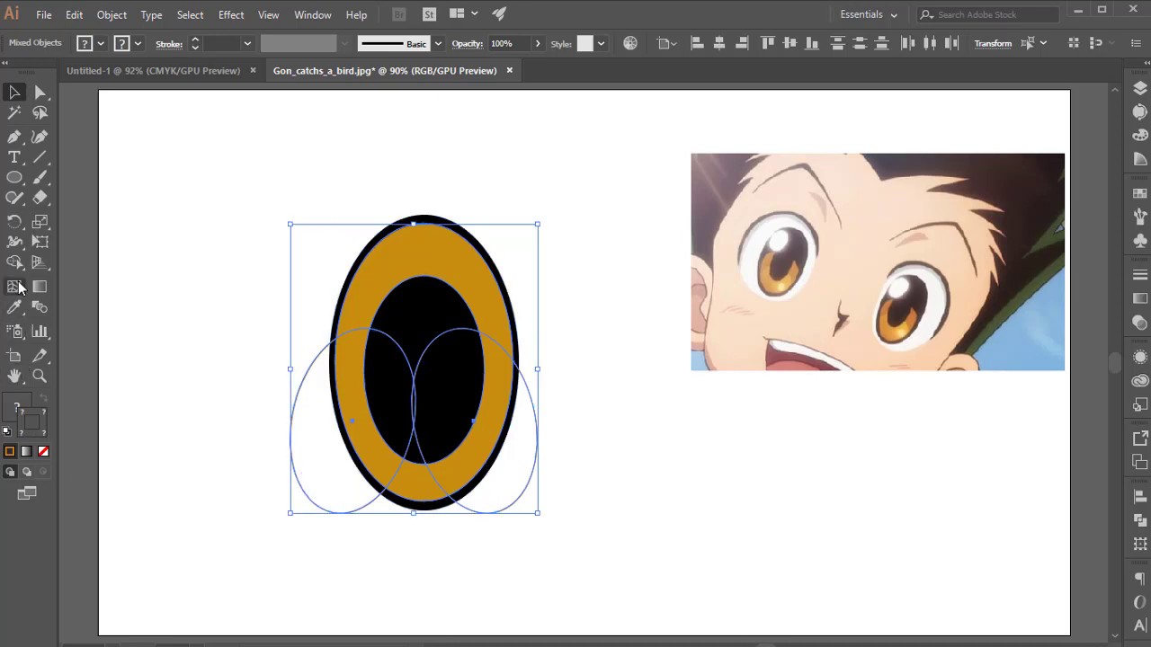
left_click(14, 262)
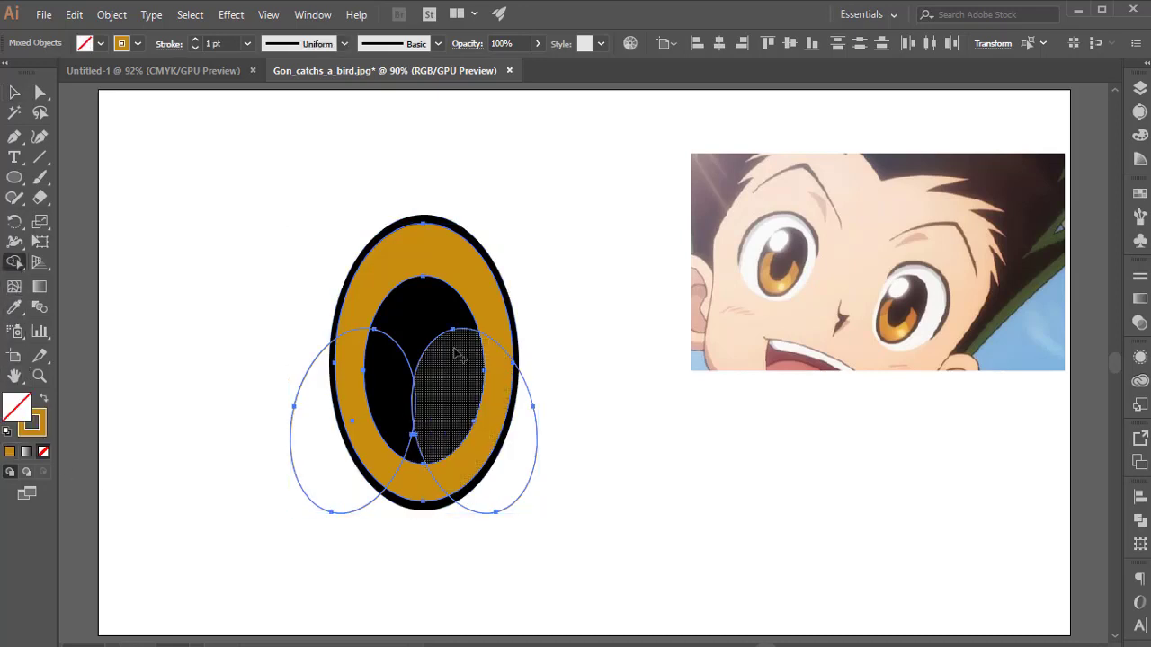
left_click(484, 282)
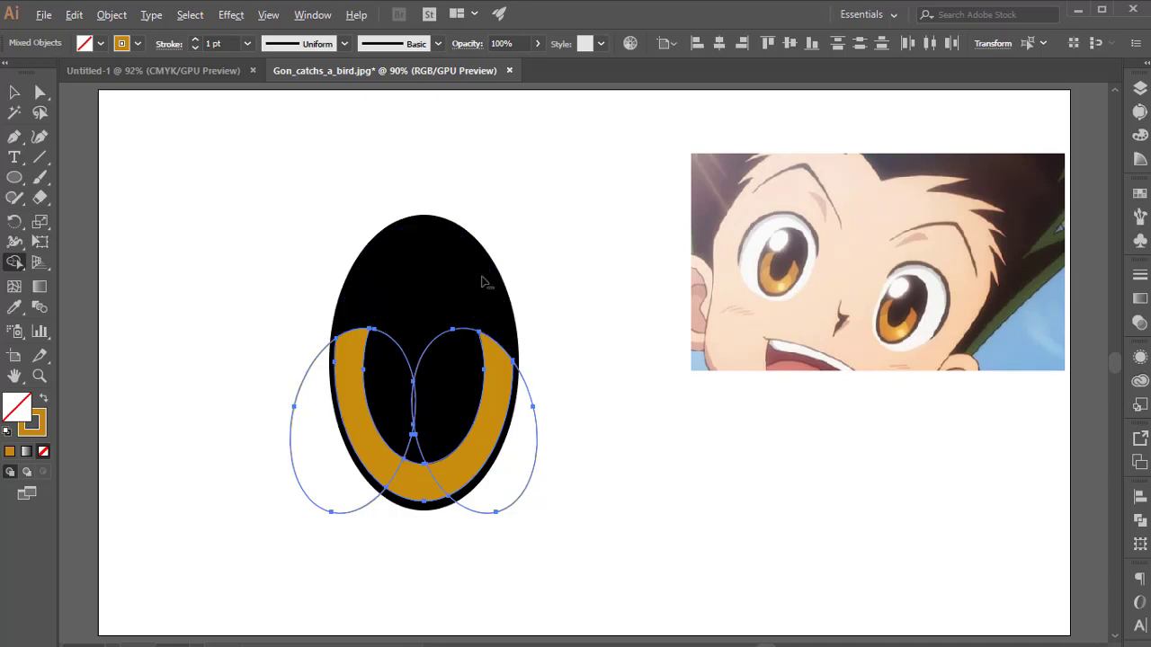
left_click(14, 93)
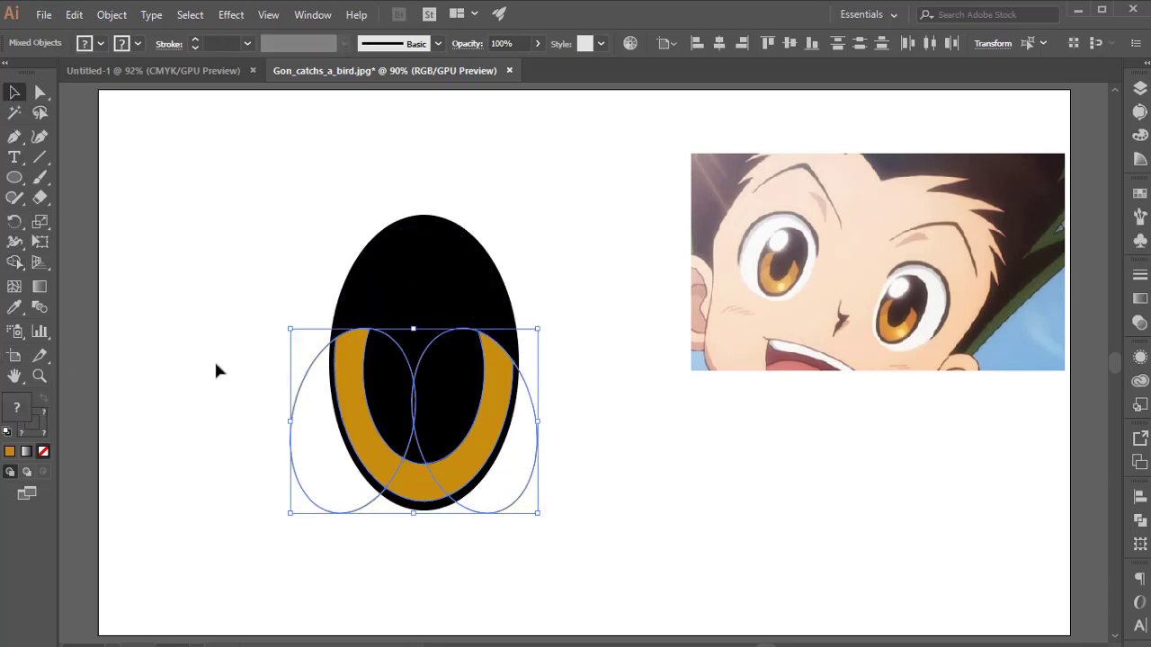
Delete both helper outline ellipses.
left_click(267, 434)
left_click(291, 454)
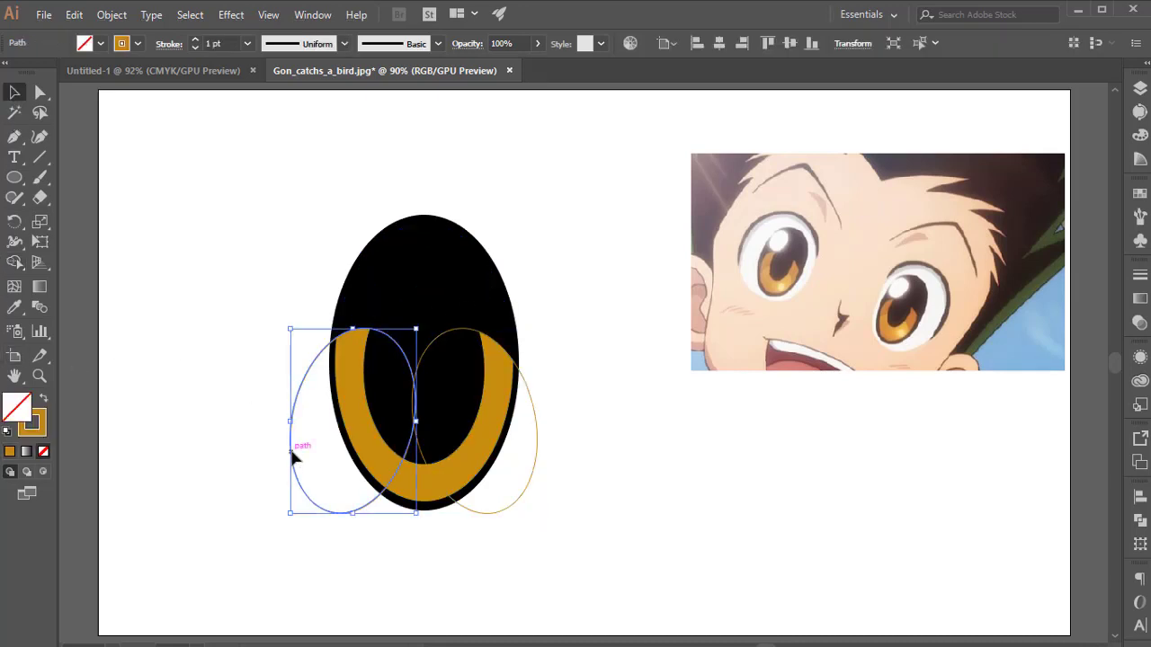
key("Delete")
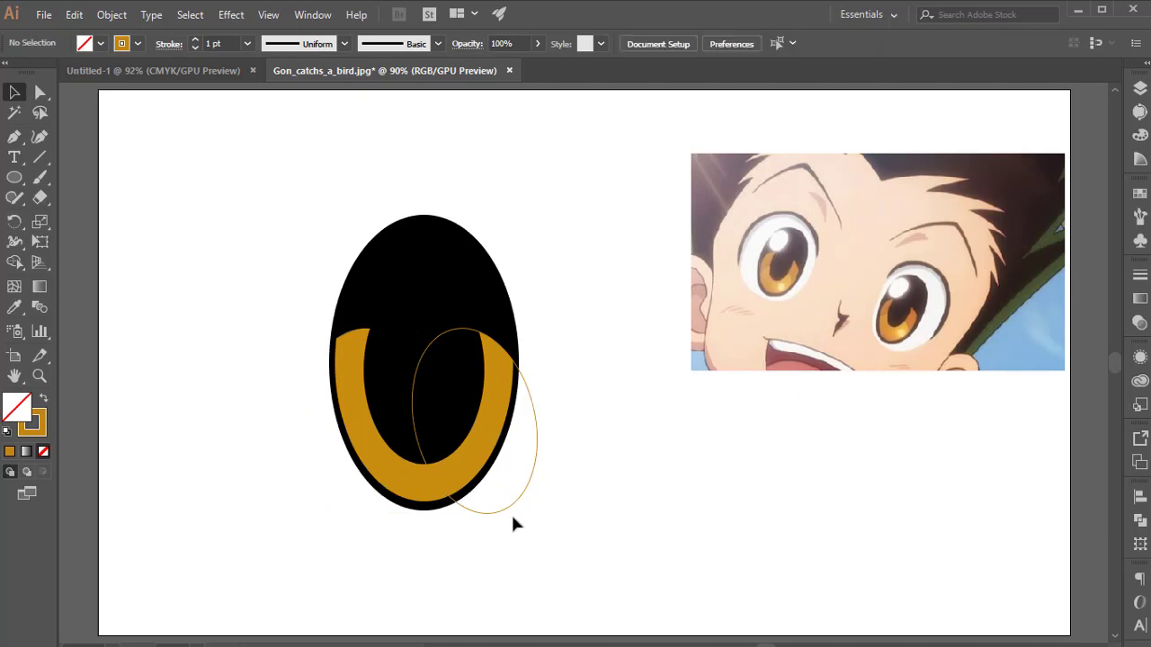
left_click(508, 512)
key("Delete")
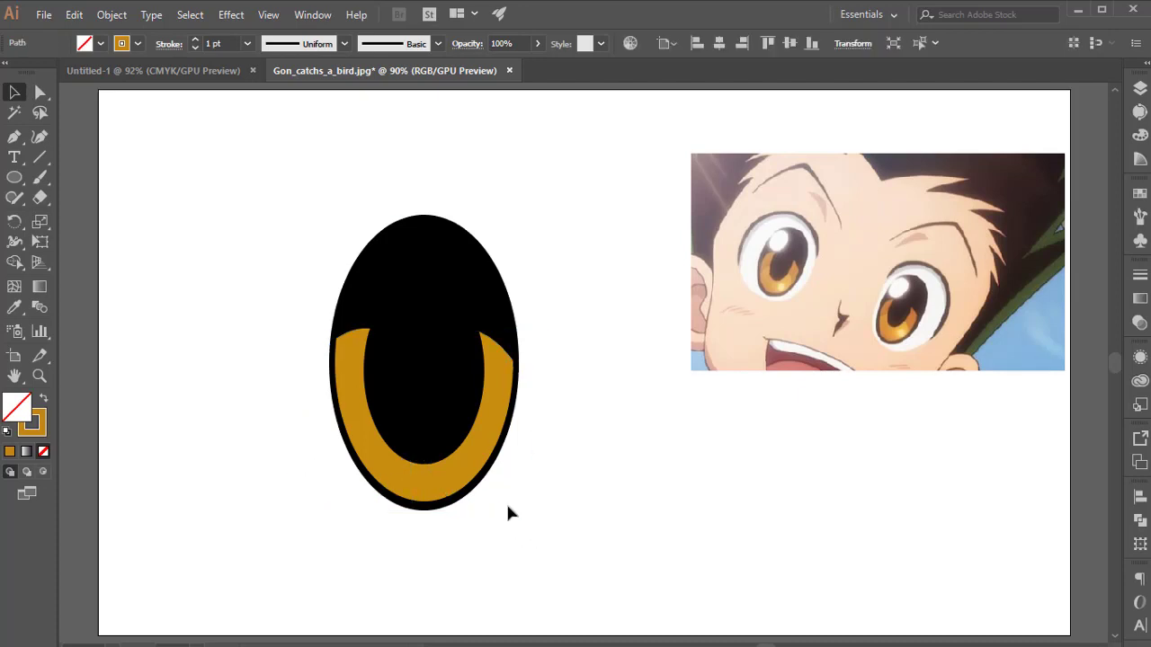
Slice the tips off both arms of the amber band with the Knife tool.
left_click(357, 411)
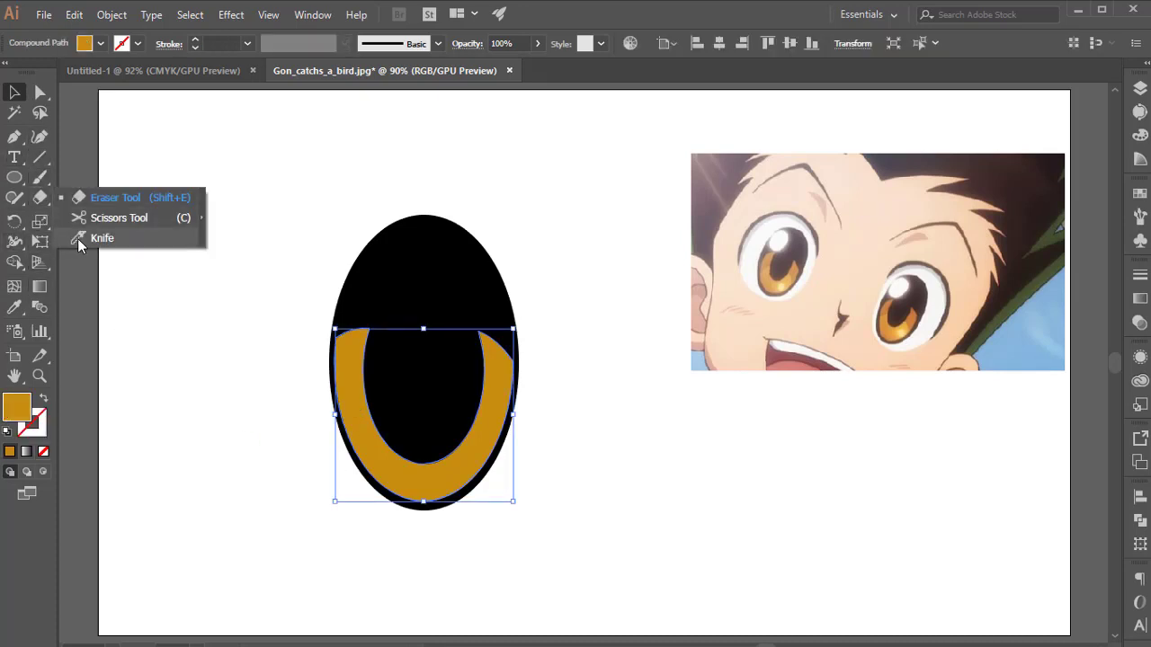
left_click_drag(39, 198, 78, 239)
key("ctrl+plus")
key("ctrl+plus")
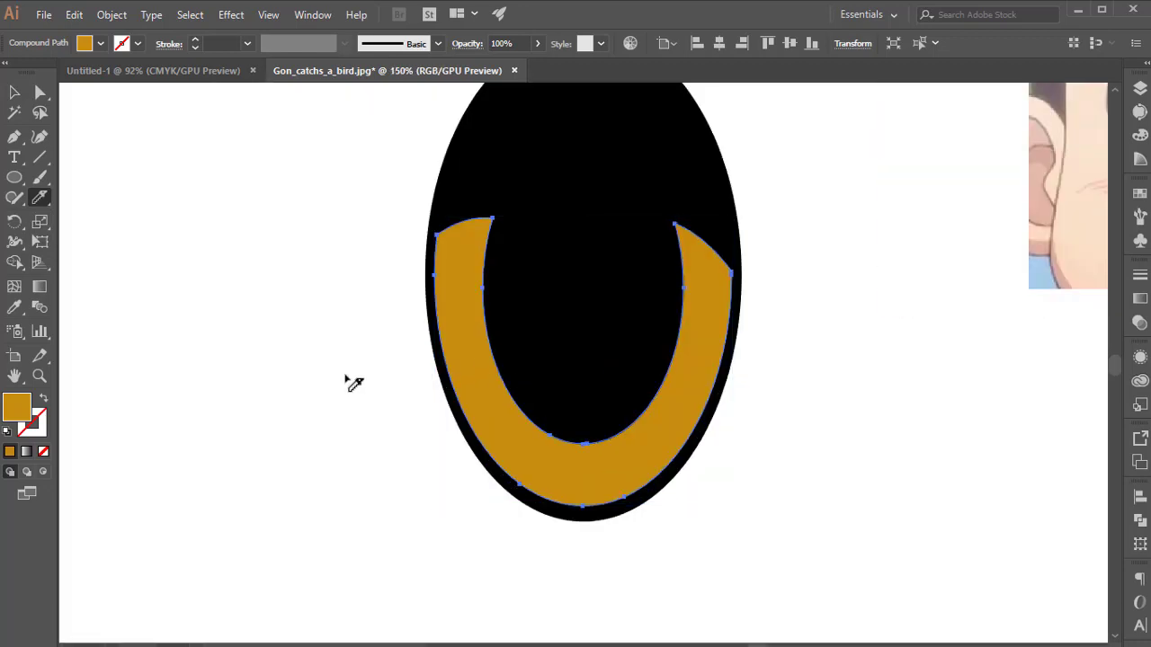
mouse_move(318, 311)
left_mouse_down()
mouse_move(127, 395)
mouse_move(209, 319)
left_mouse_up()
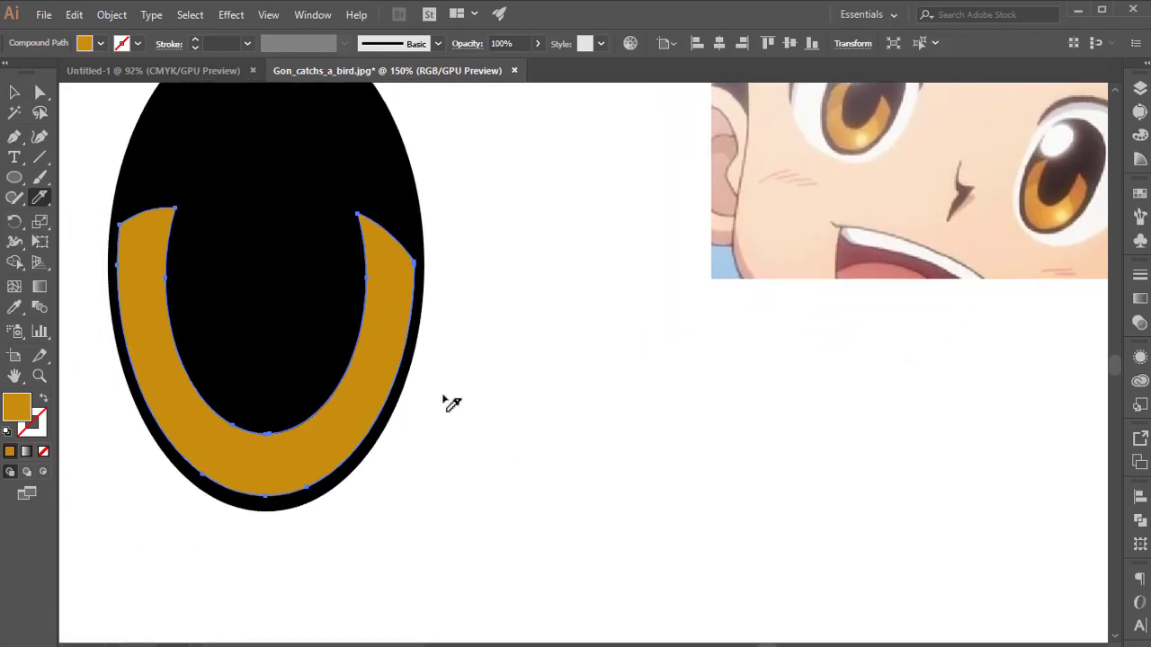
left_click_drag(450, 405, 325, 241)
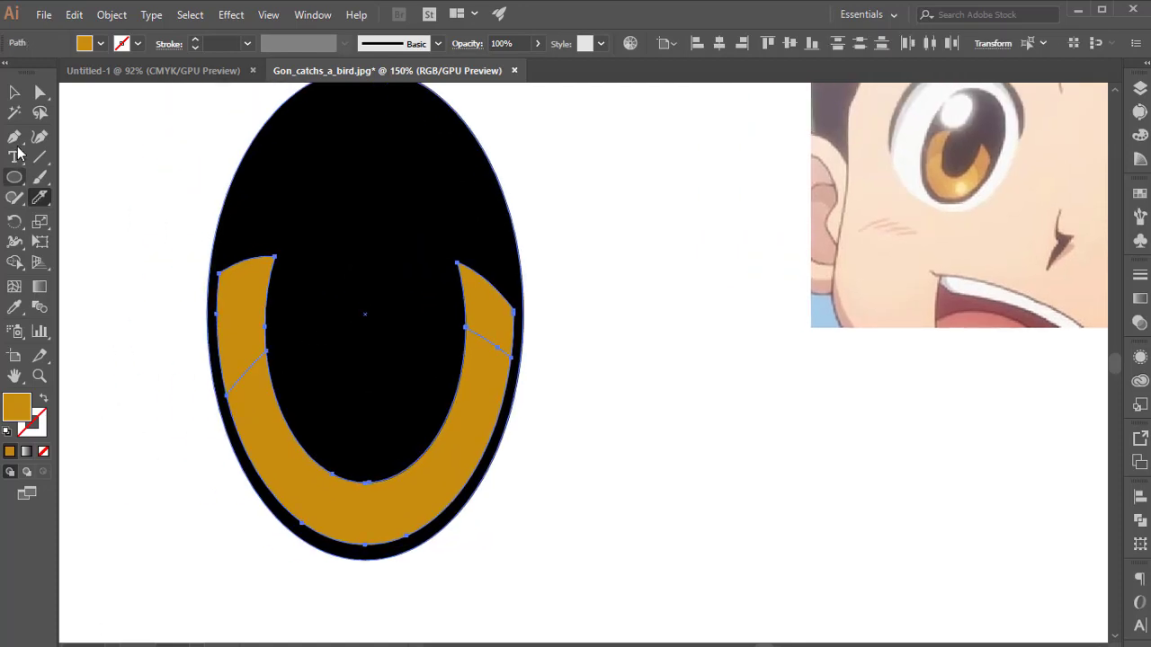
Fill both cut-off tip pieces with darker amber #b27e14.
left_click(13, 93)
left_click(686, 409)
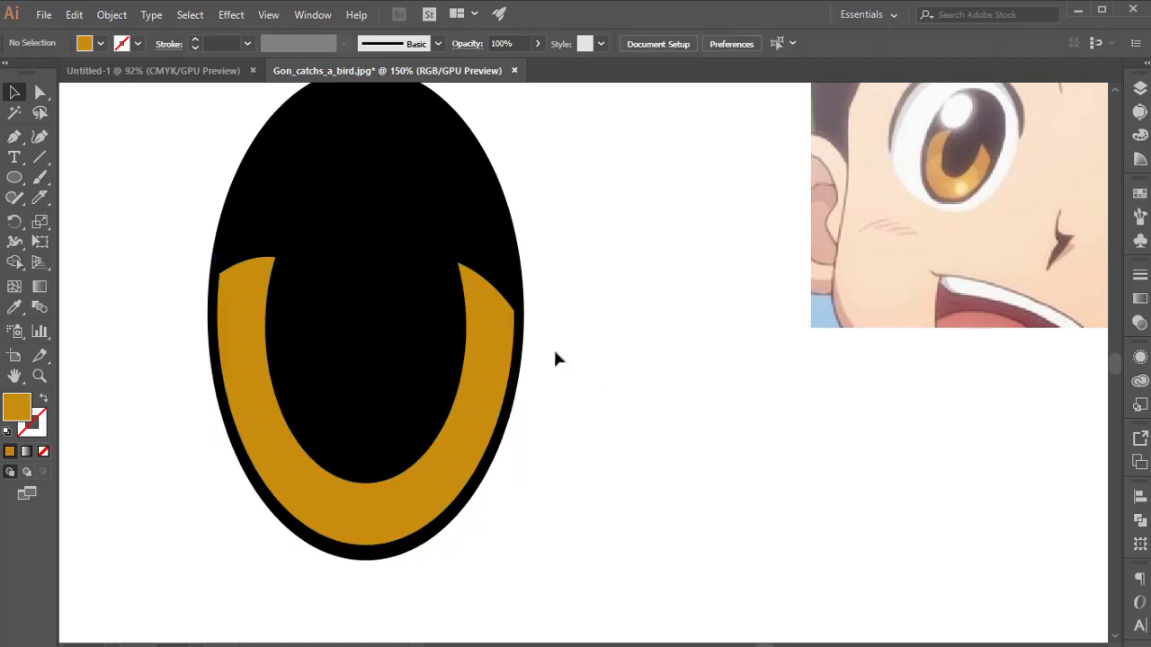
left_click(488, 324)
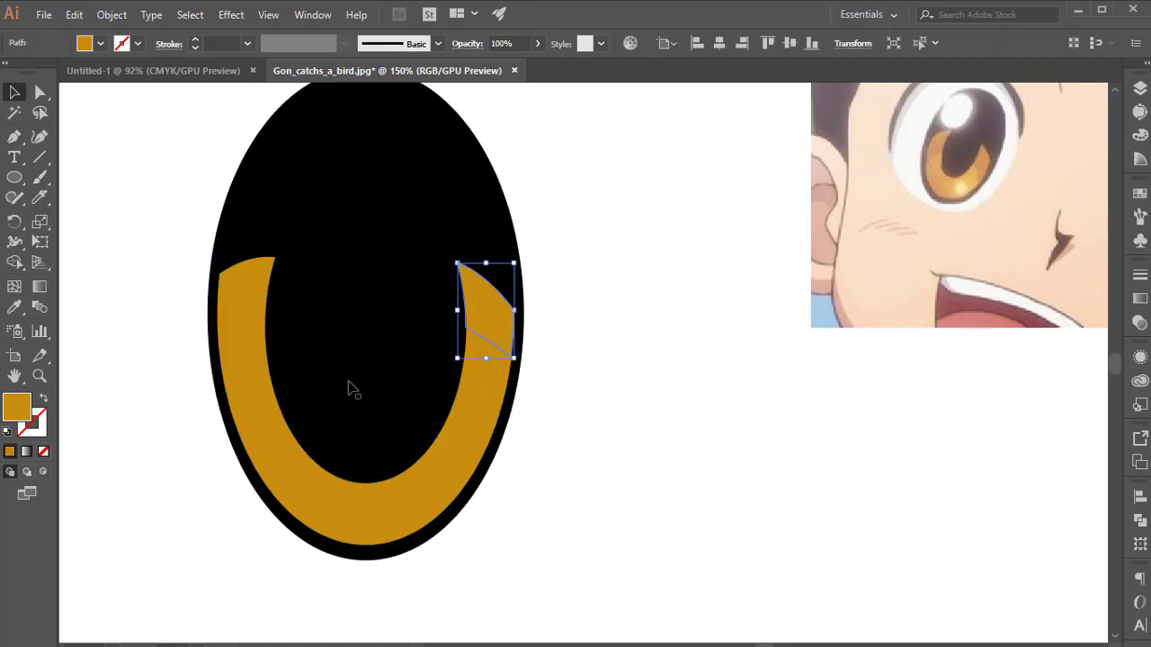
left_click(249, 313, "shift")
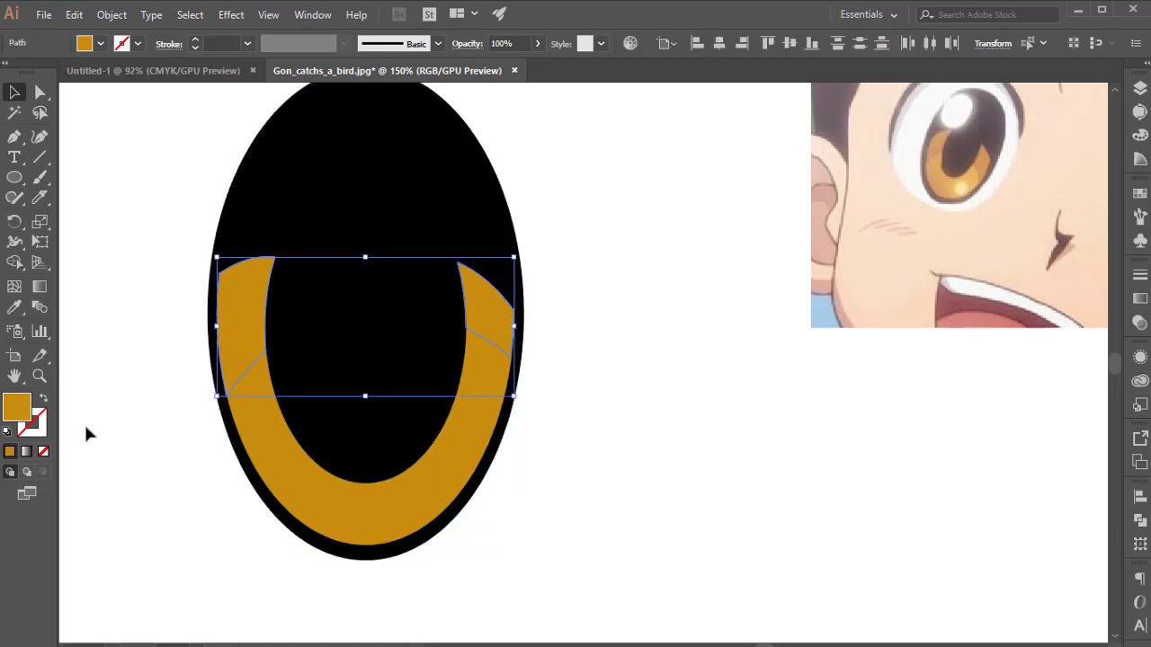
double_click(27, 409)
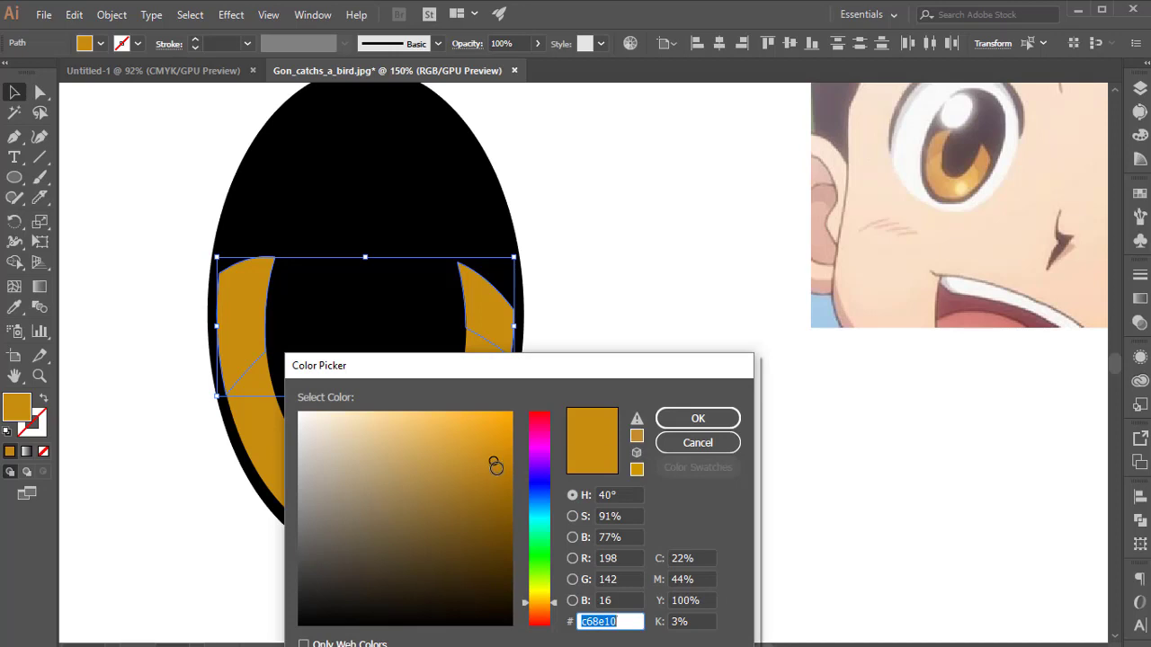
left_click_drag(494, 465, 490, 473)
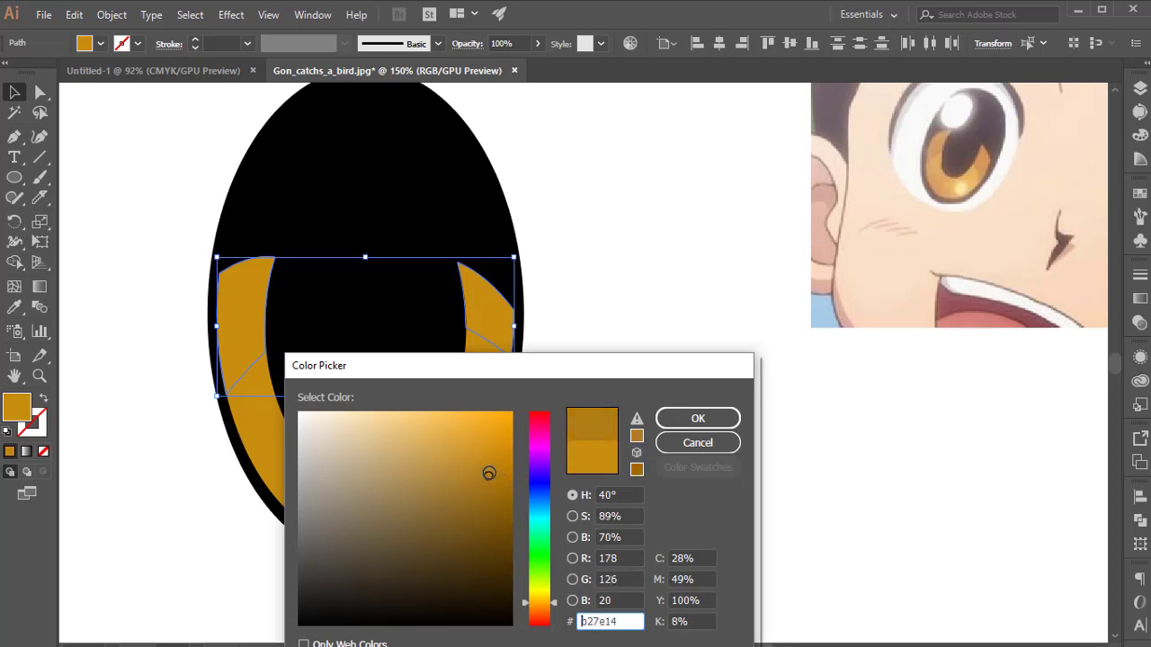
left_click(700, 425)
left_click(666, 337)
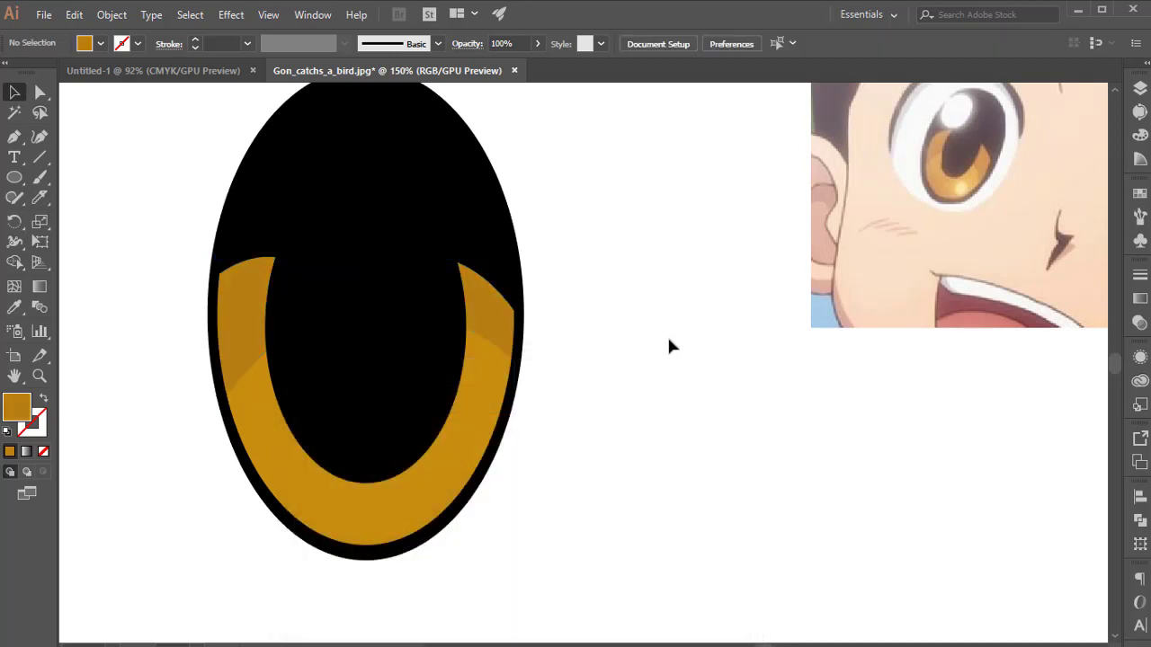
Draw a small ellipse on the lower part of the amber band.
key("ctrl+0")
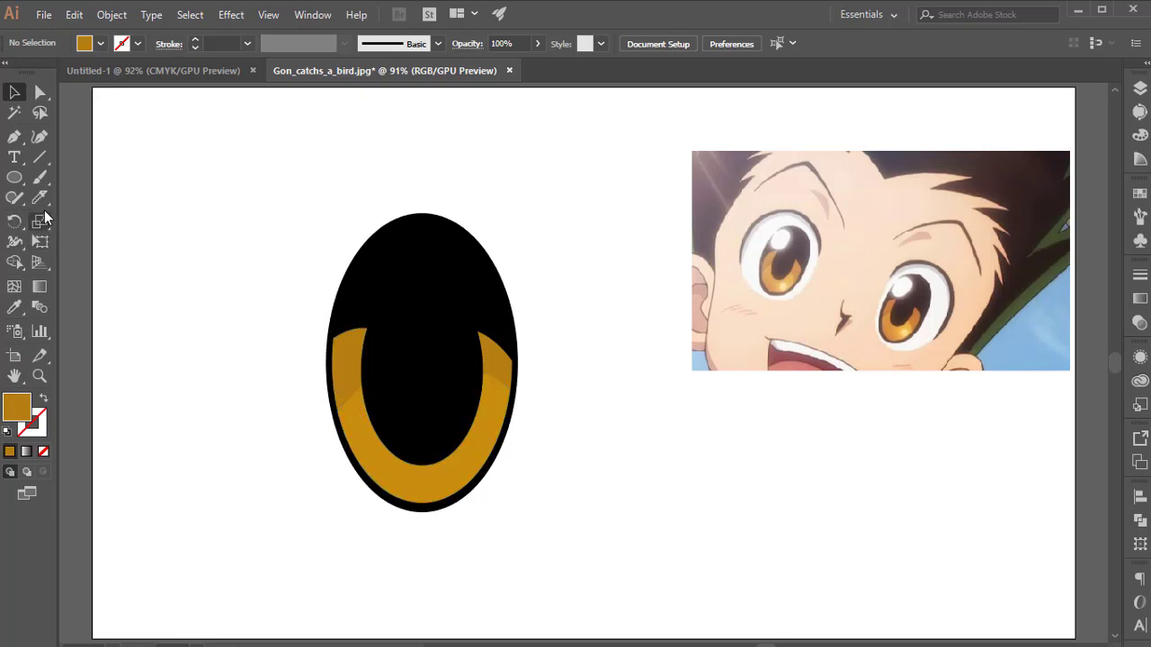
left_click_drag(14, 177, 107, 219)
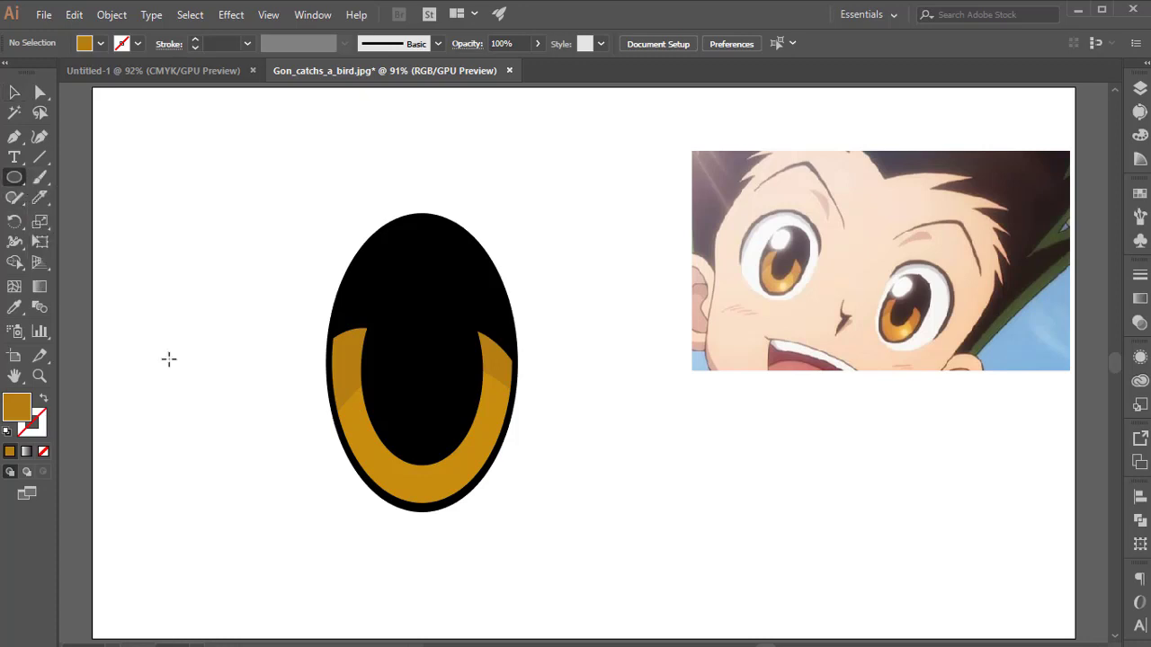
key("ctrl+plus")
key("ctrl+plus")
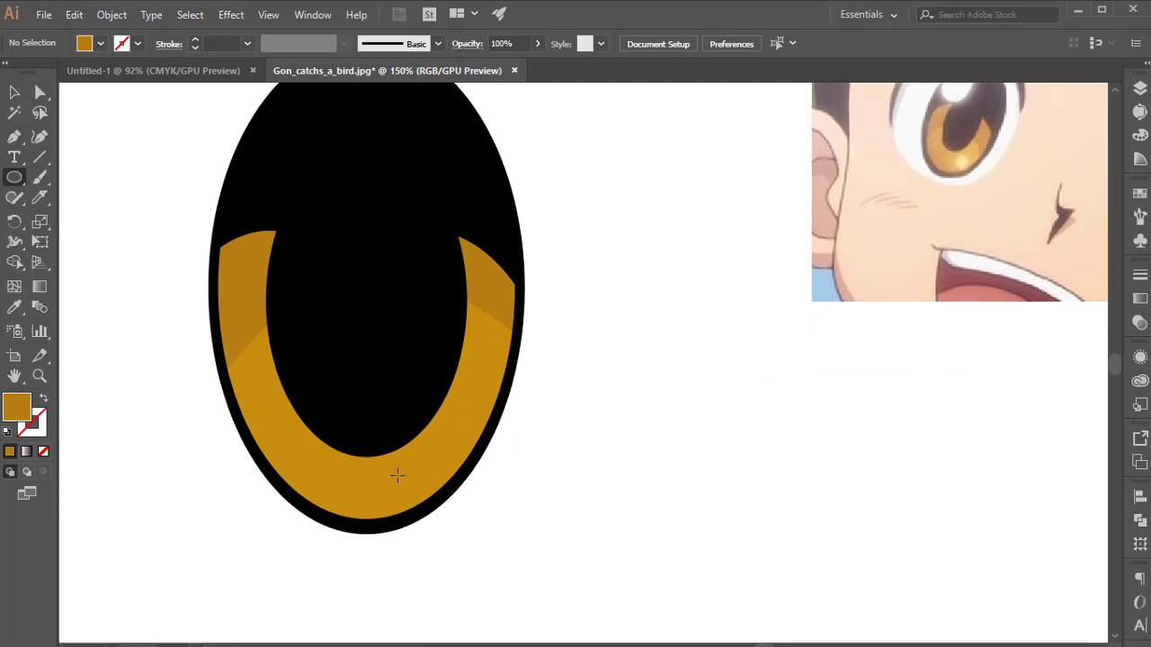
mouse_move(389, 468)
left_mouse_down()
mouse_move(417, 499)
mouse_move(370, 503)
mouse_move(409, 520)
left_mouse_up()
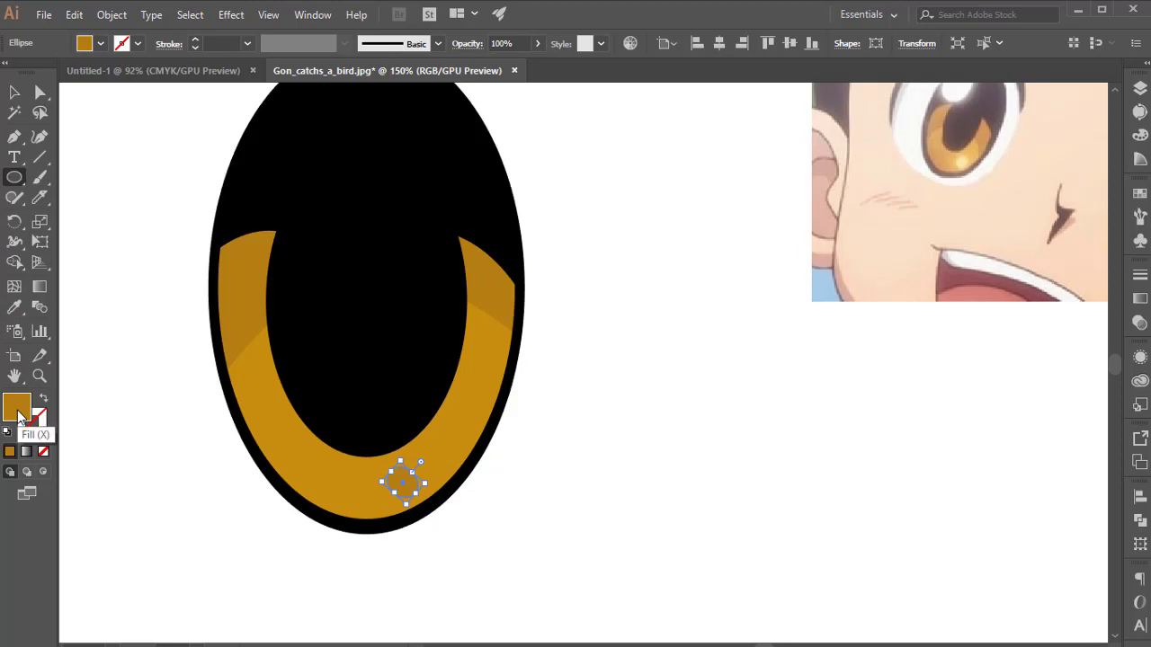
Colour the small ellipse a lighter amber (#e0a122), undoing a stray white fill.
key("i")
left_click(357, 506)
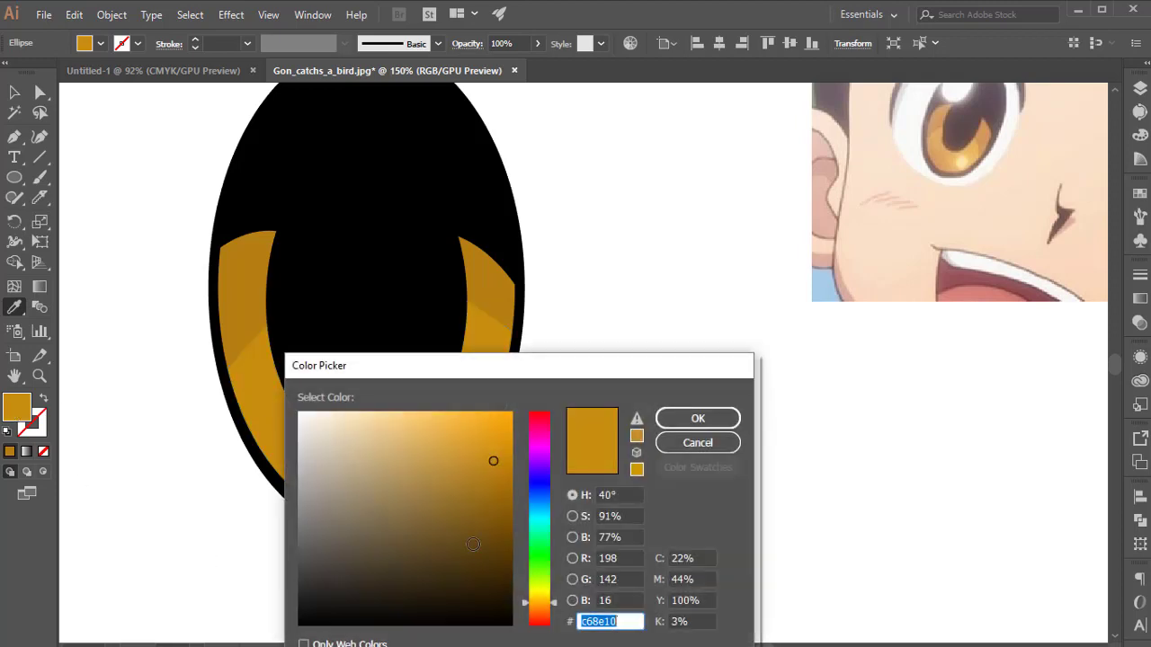
left_click_drag(496, 463, 485, 440)
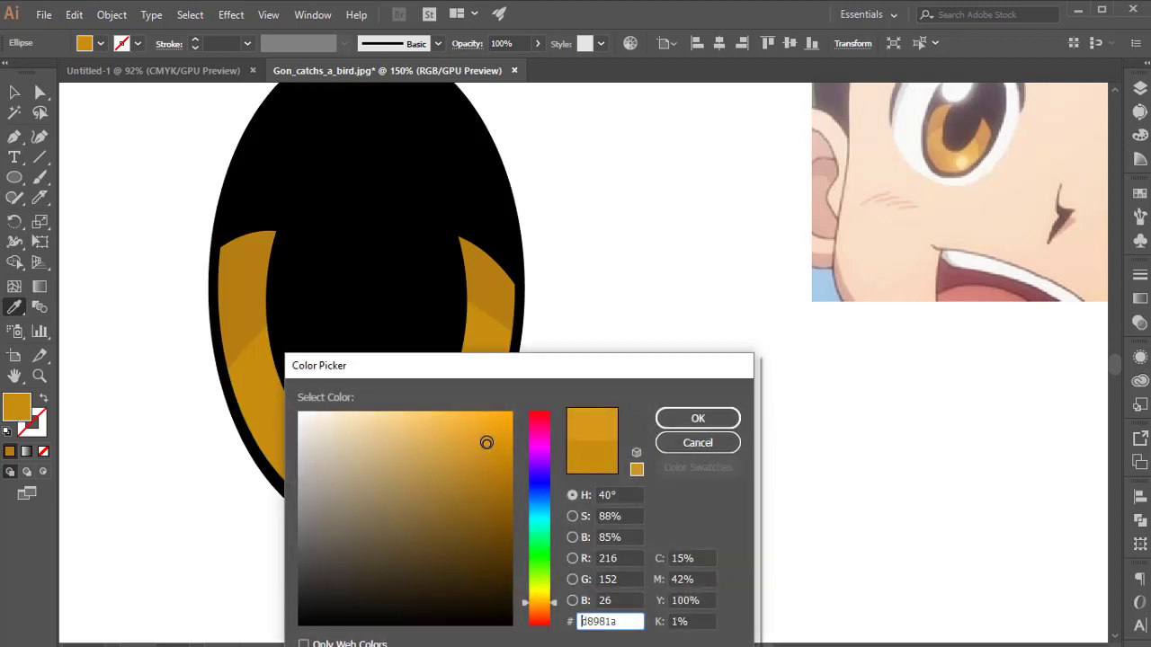
left_click(664, 419)
left_click(207, 509)
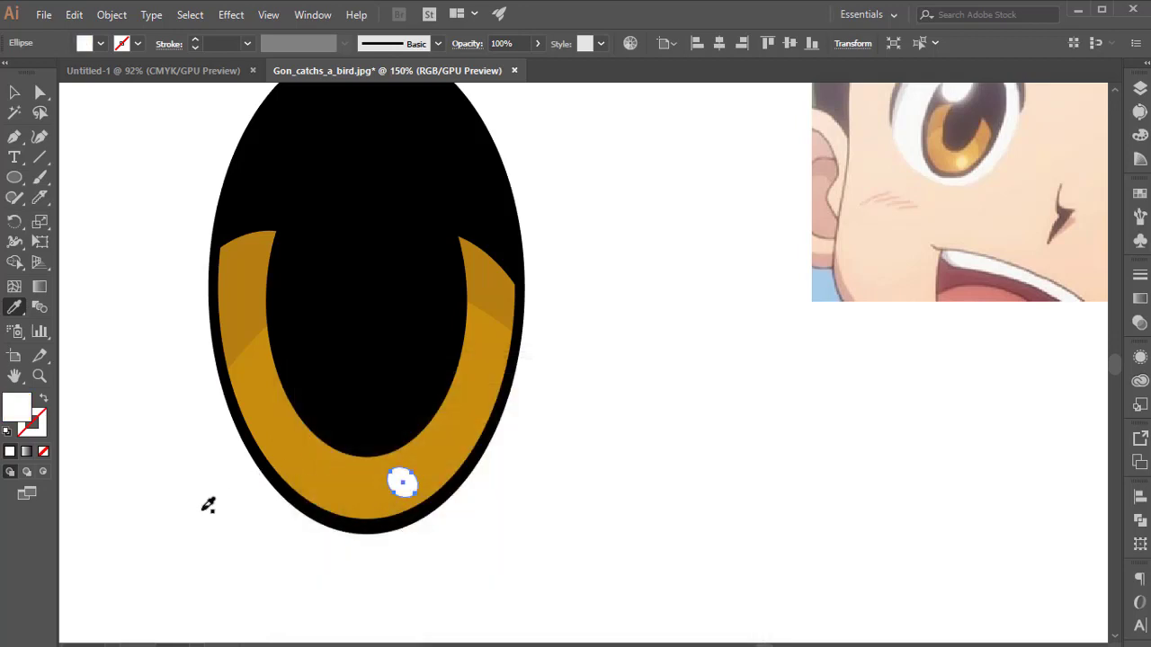
key("ctrl+z")
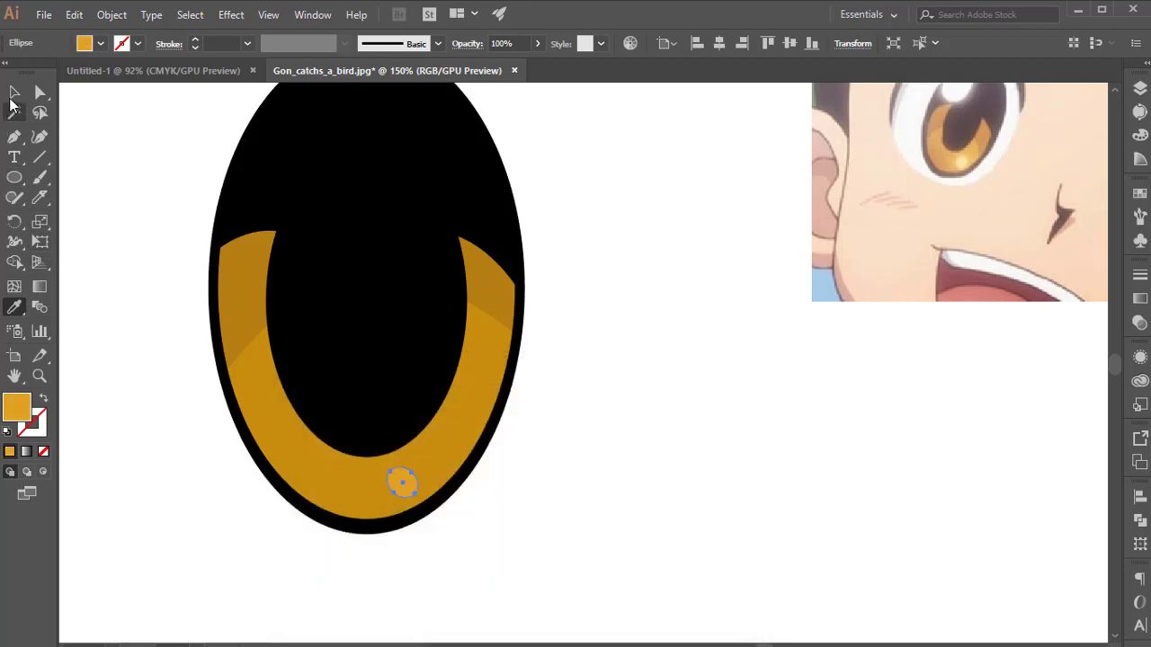
left_click(14, 93)
left_click(154, 401)
key("ctrl+0")
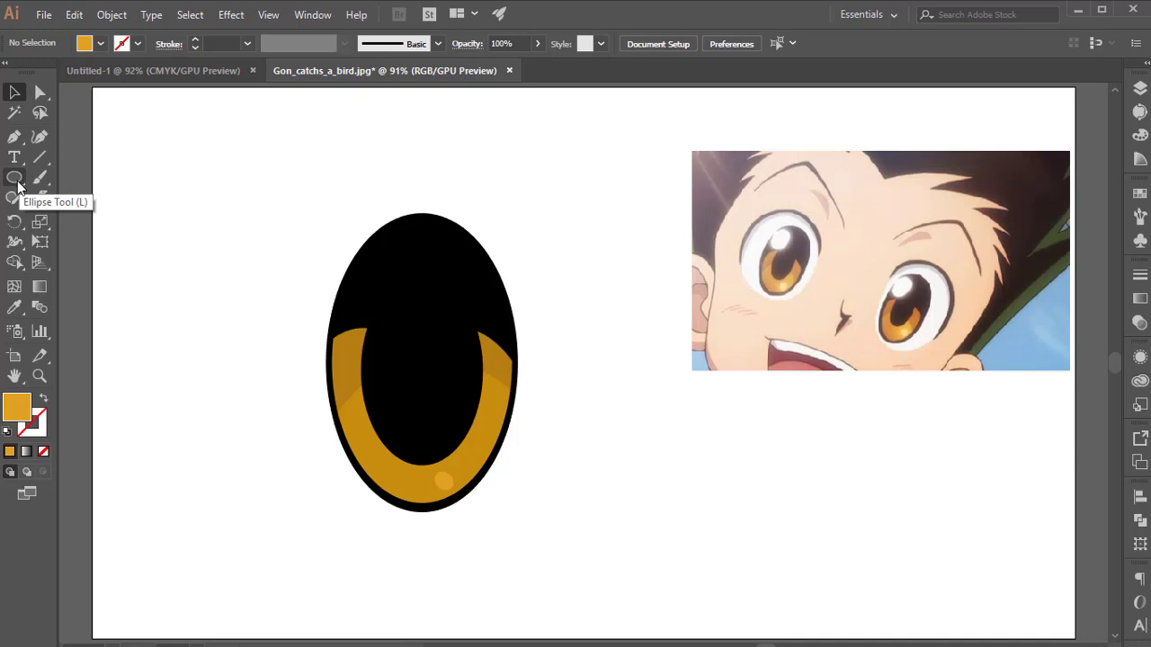
Paste a copy of the black eye ellipse behind the original and enlarge it around the eye.
left_click(1141, 88)
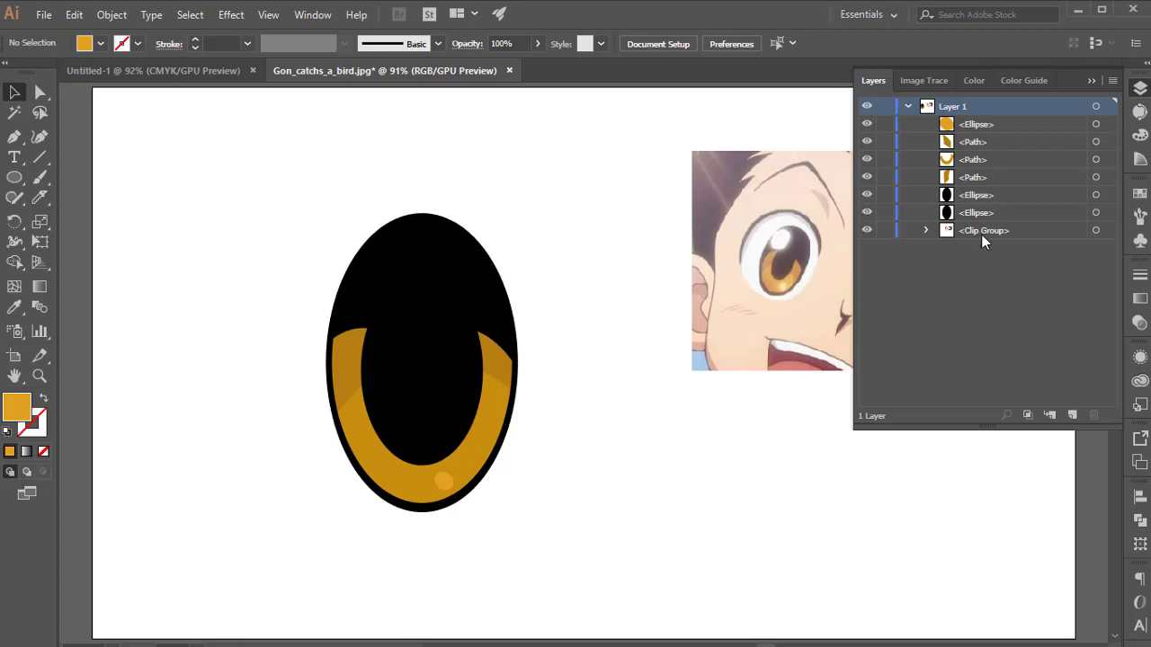
left_click(1097, 214)
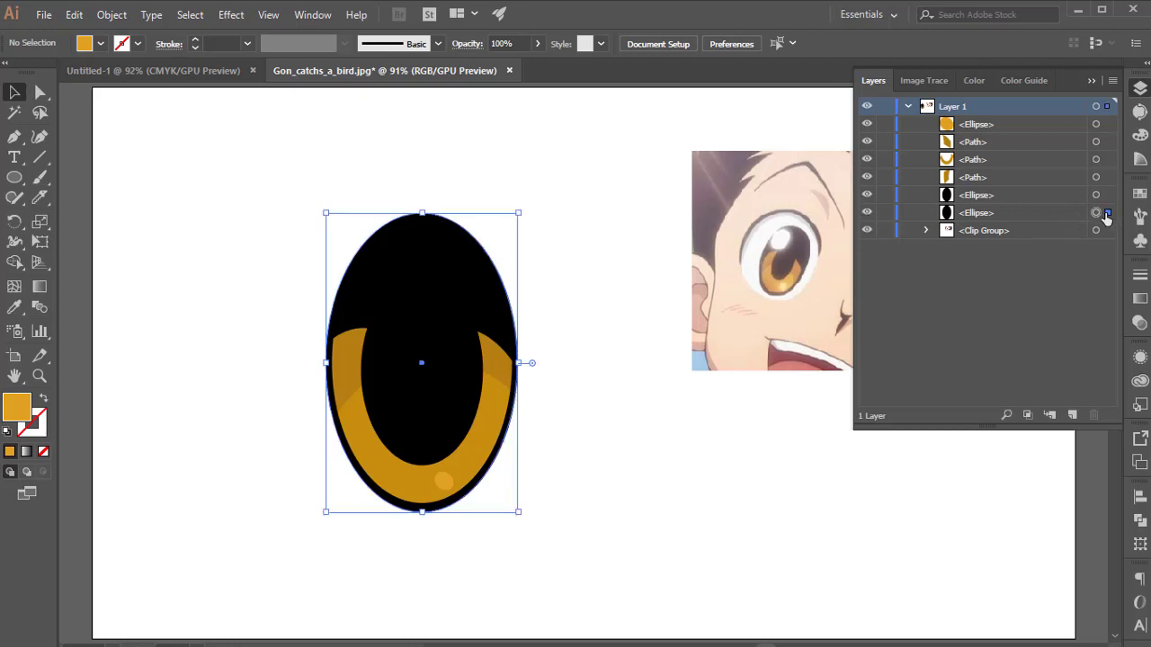
left_click(815, 445)
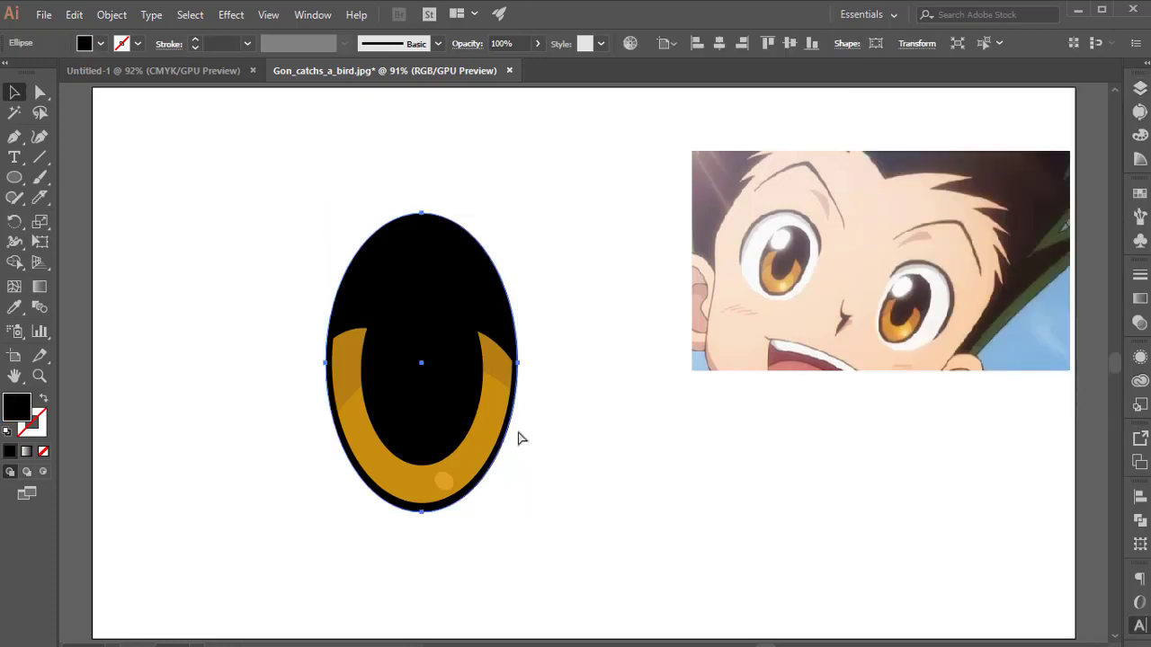
key("ctrl+t")
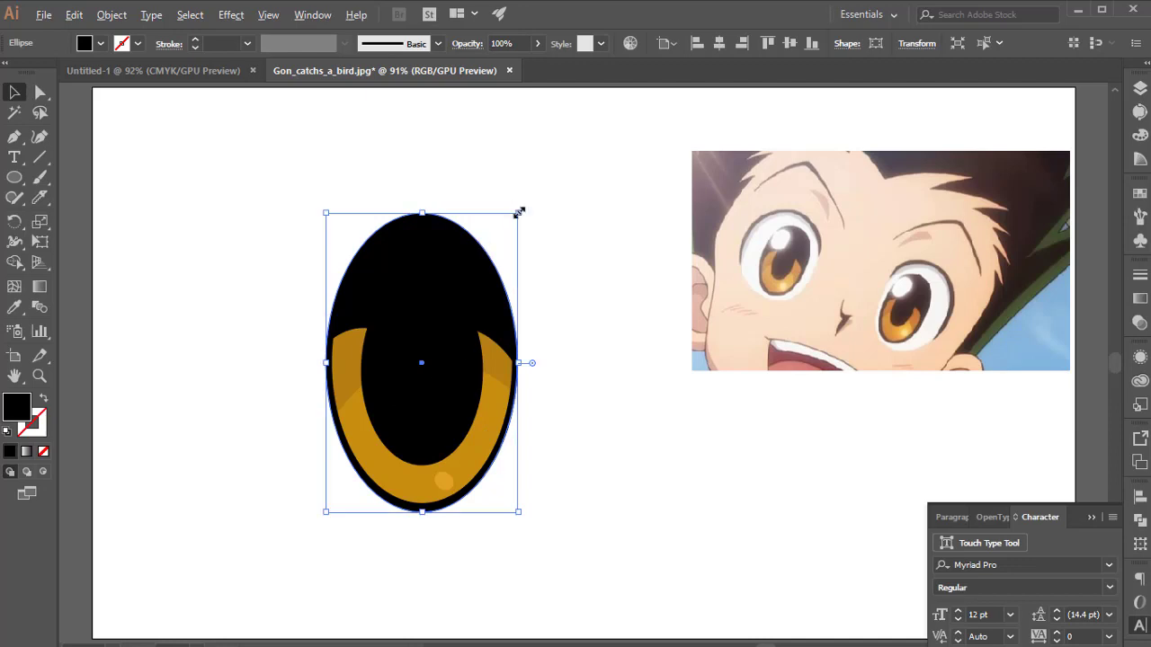
left_click_drag(519, 213, 623, 167)
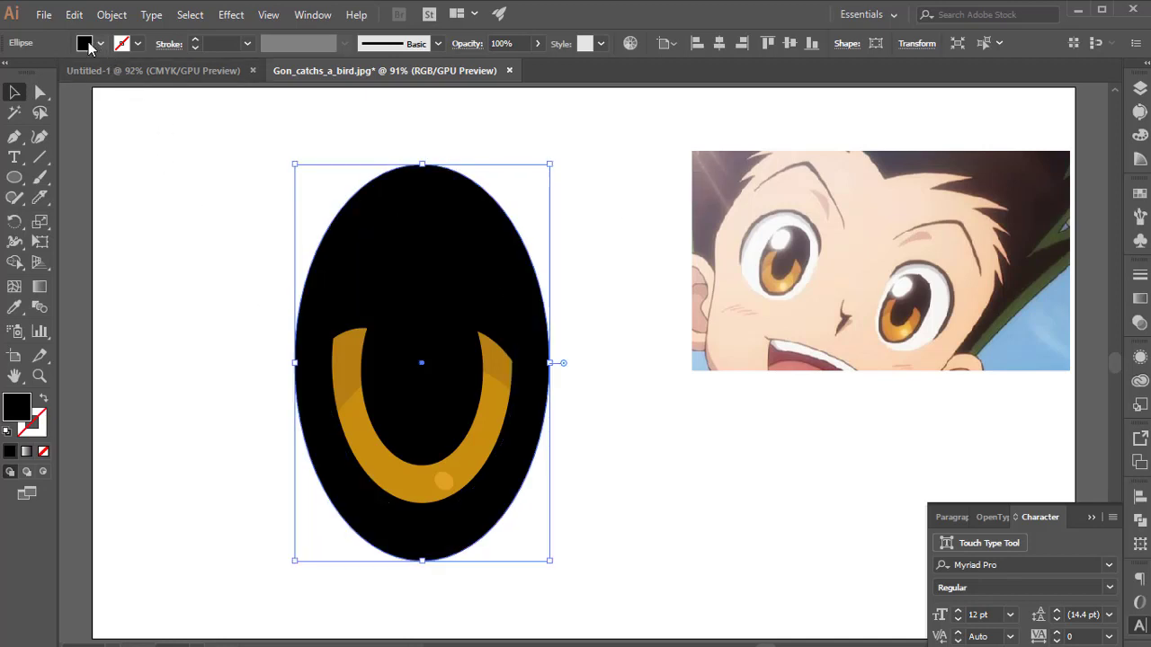
left_click(88, 43)
Remove the enlarged ellipse's fill and drag its top and left anchors to reshape it.
left_click(12, 70)
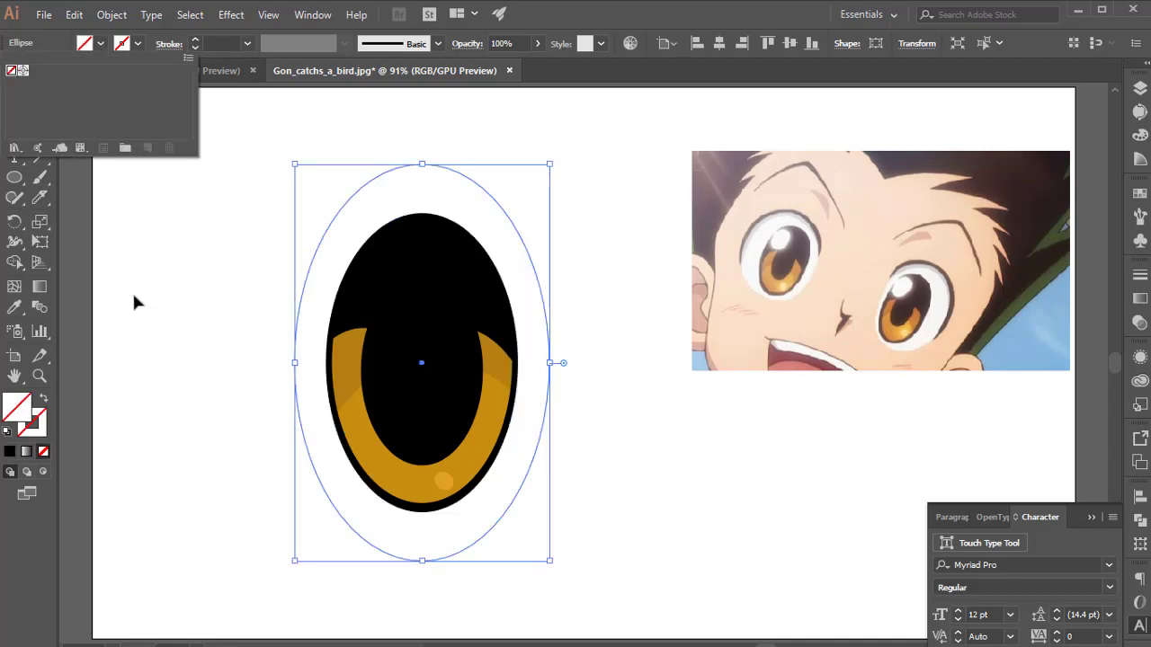
left_click(135, 303)
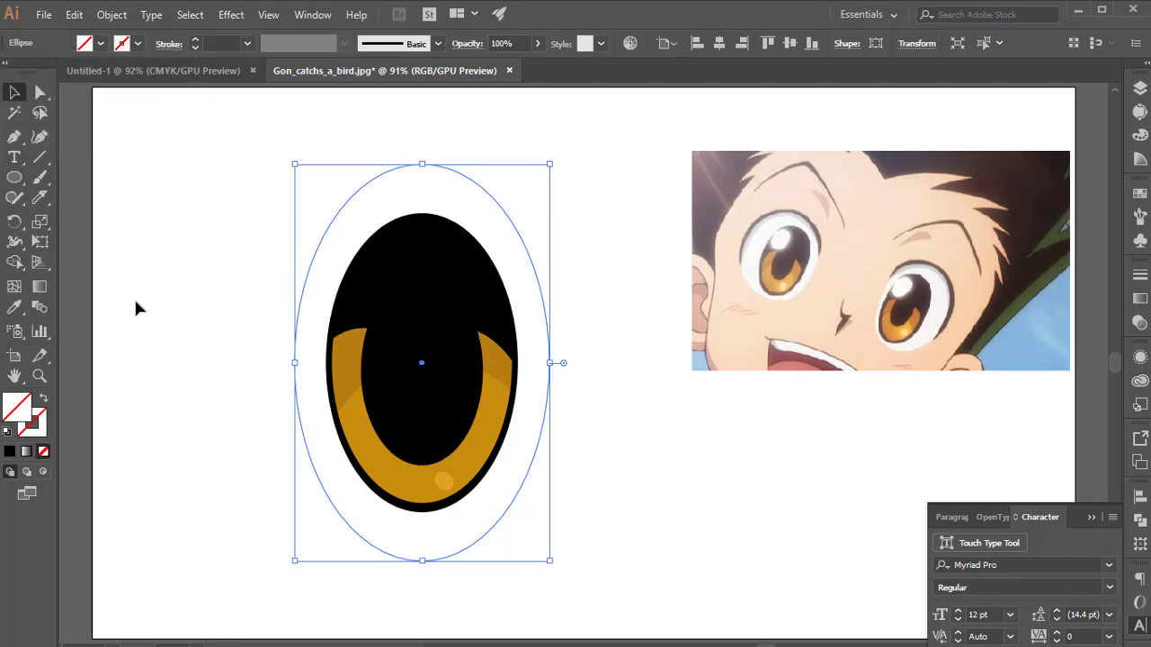
left_click(40, 92)
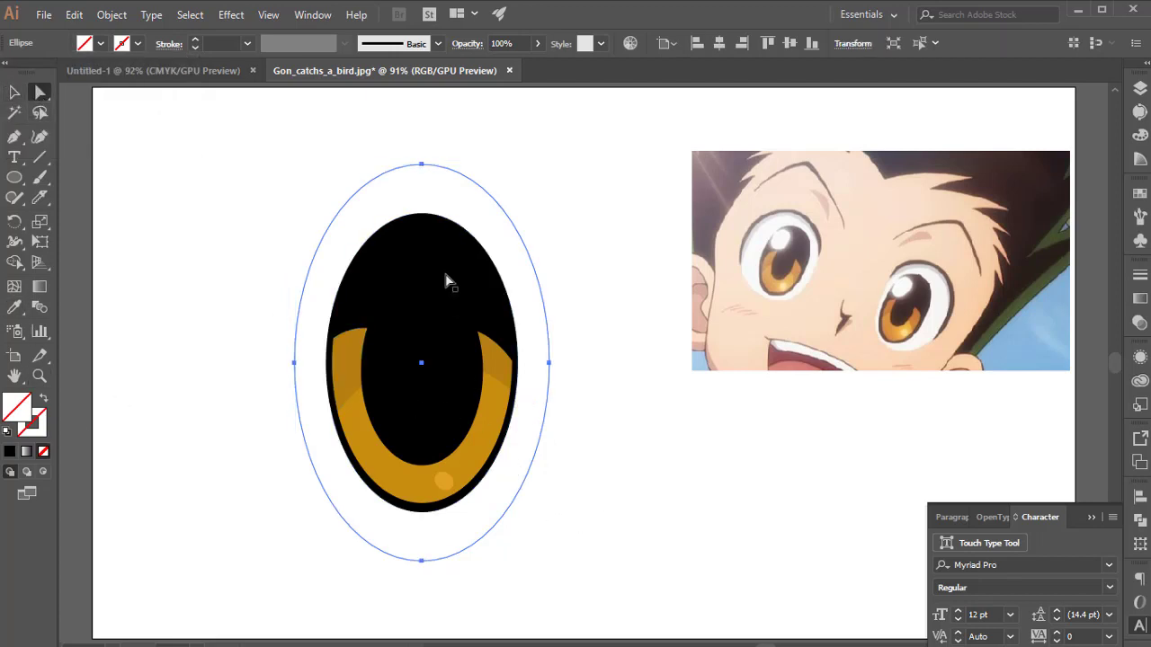
left_click(421, 165)
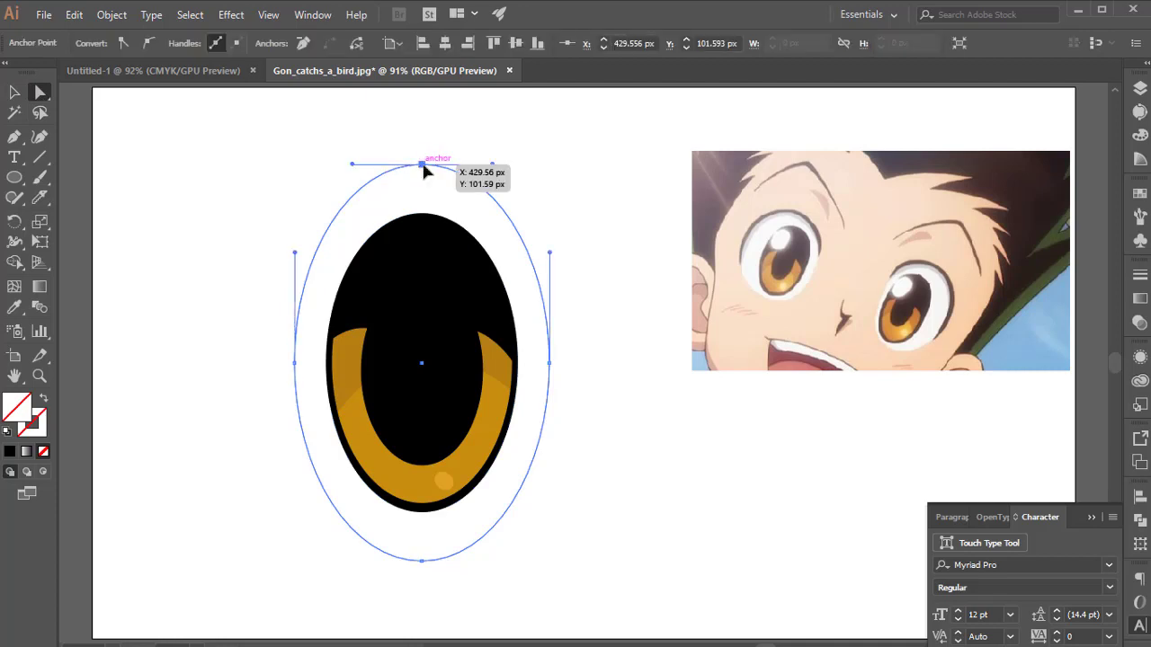
left_click_drag(421, 166, 390, 169)
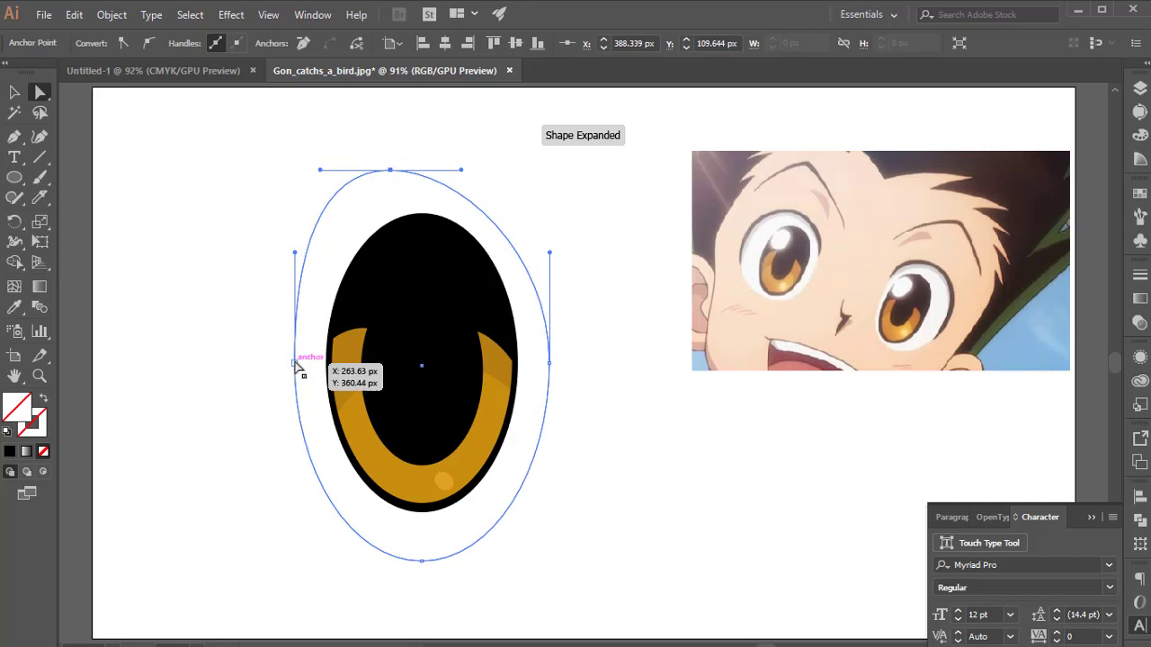
mouse_move(295, 363)
left_mouse_down()
mouse_move(258, 346)
mouse_move(260, 331)
left_mouse_up()
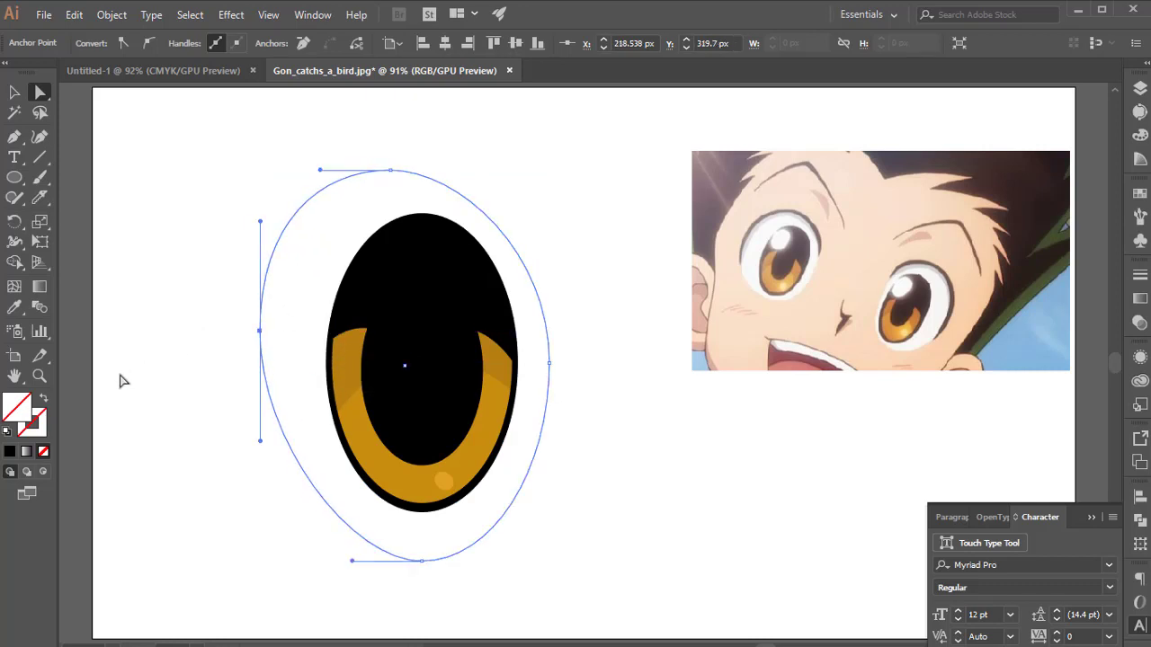
Give the outline a black stroke and adjust its bottom and right anchors into an egg shape.
left_click(10, 452)
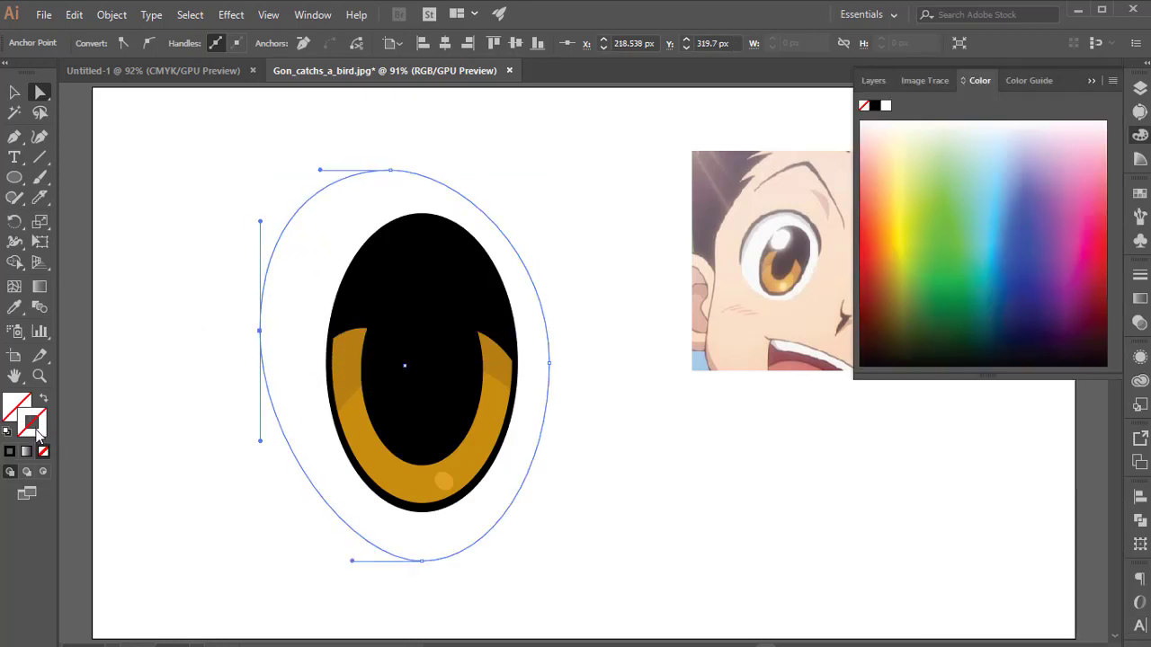
left_click(184, 461)
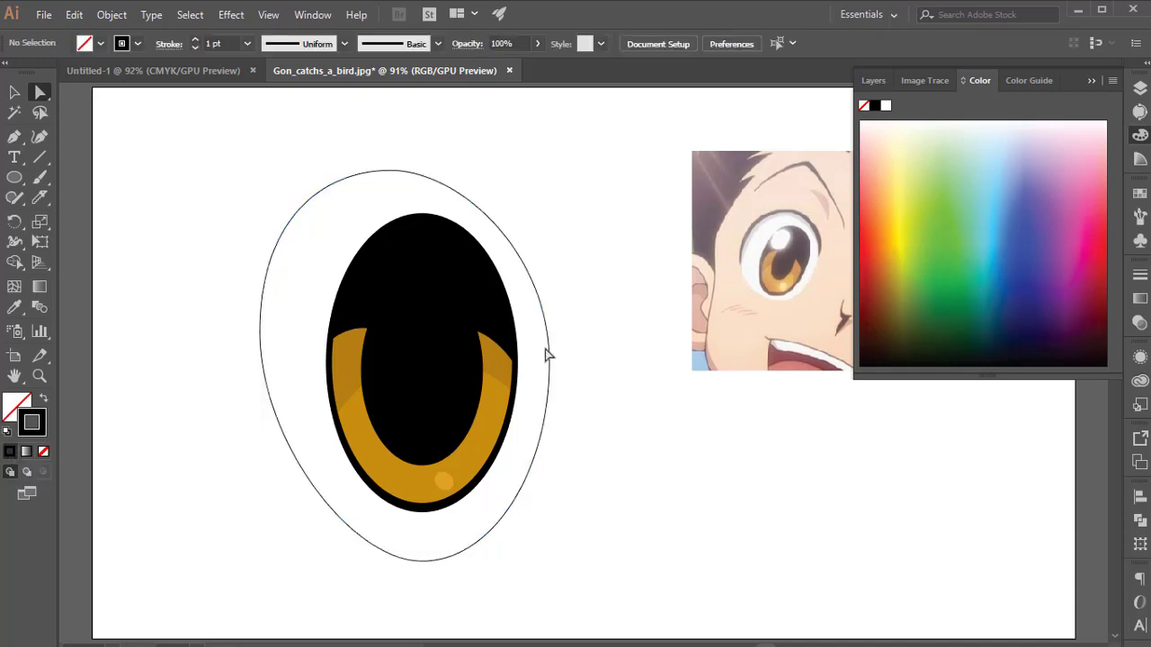
left_click(1142, 137)
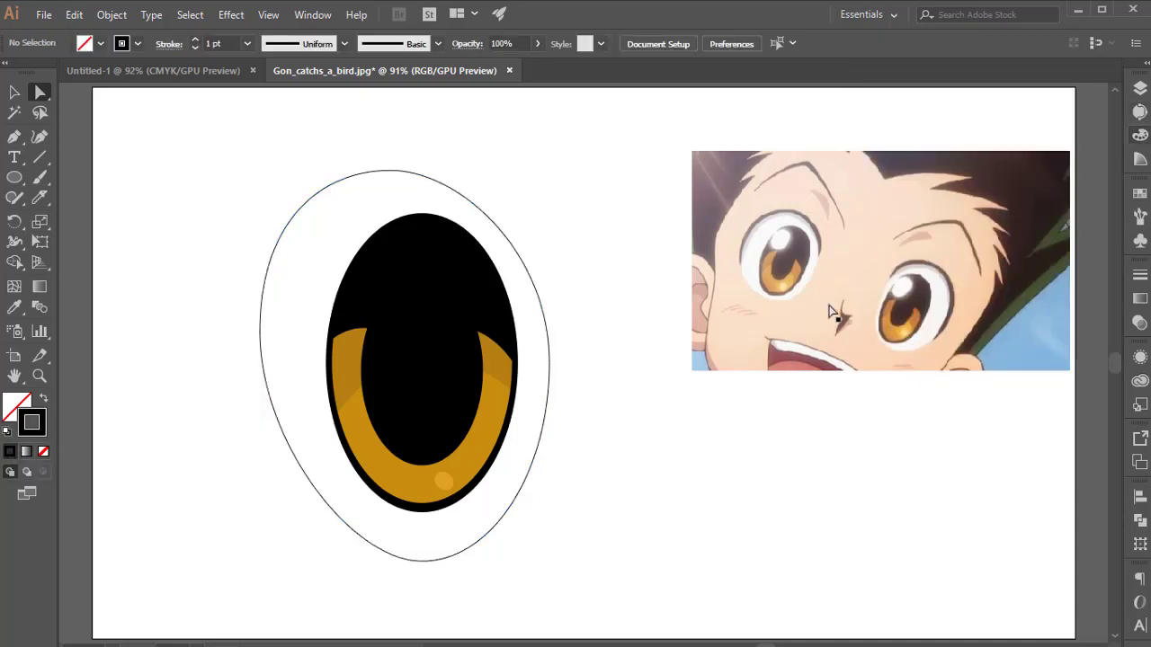
left_click(548, 379)
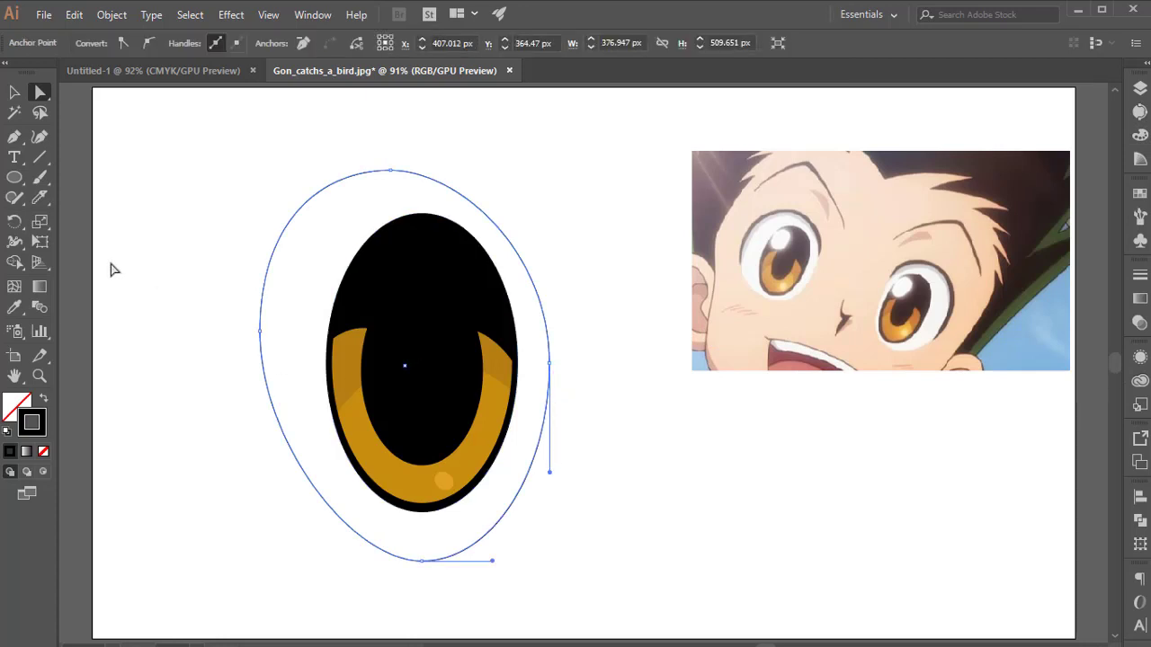
left_click(114, 137)
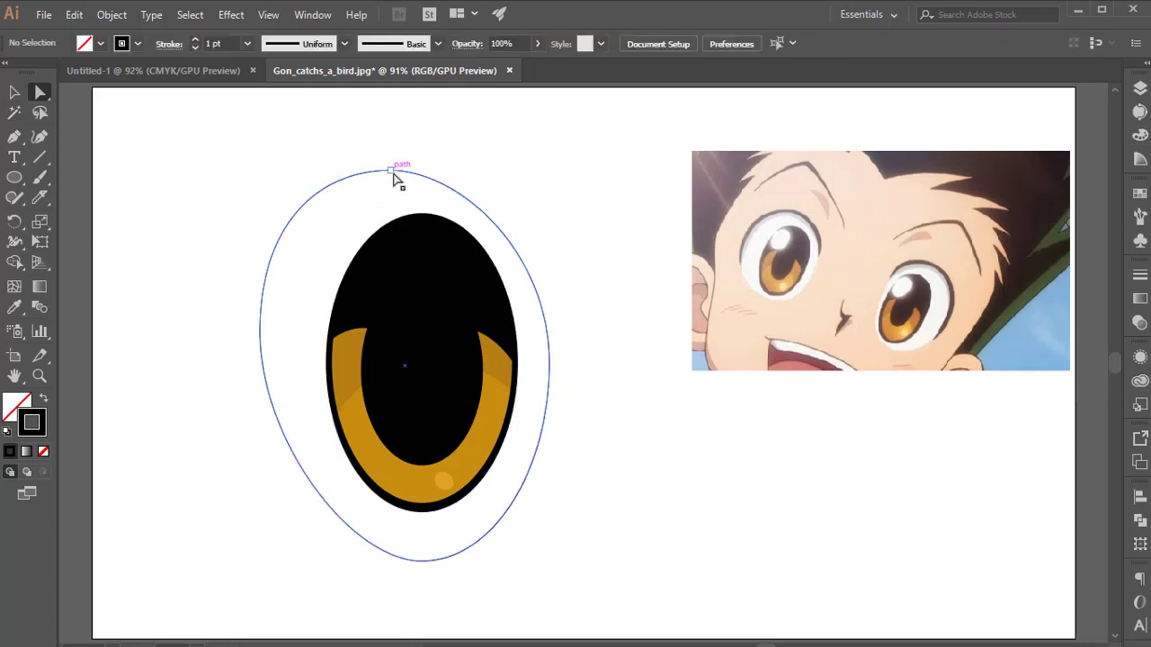
left_click(391, 171)
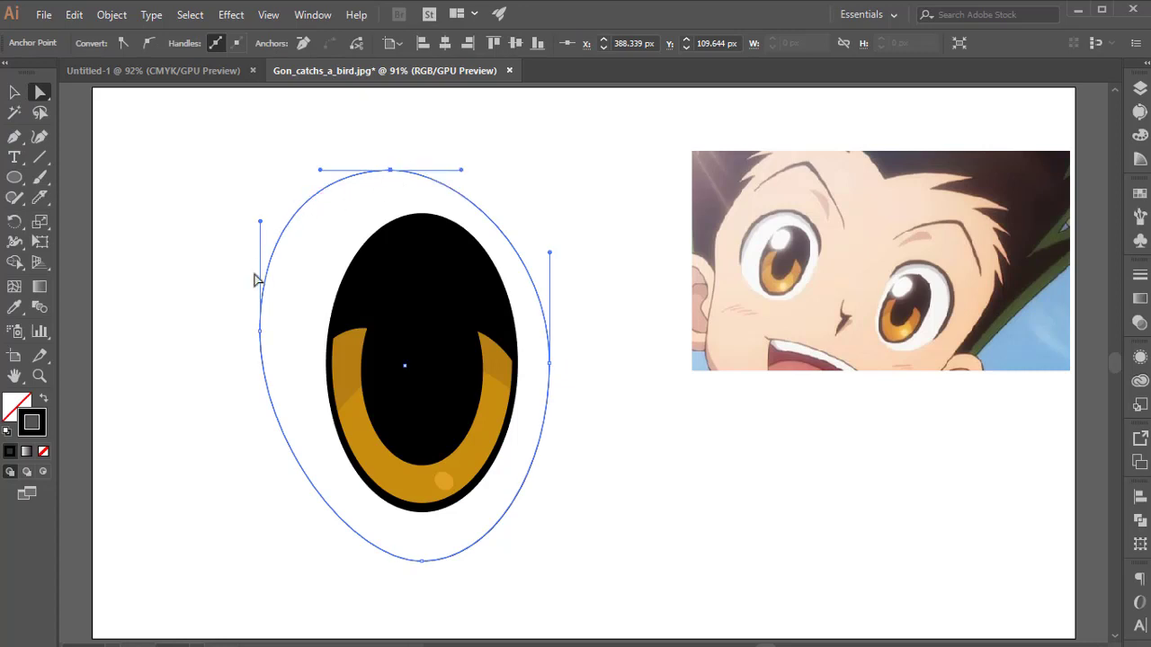
left_click_drag(423, 564, 406, 548)
left_click_drag(549, 363, 539, 326)
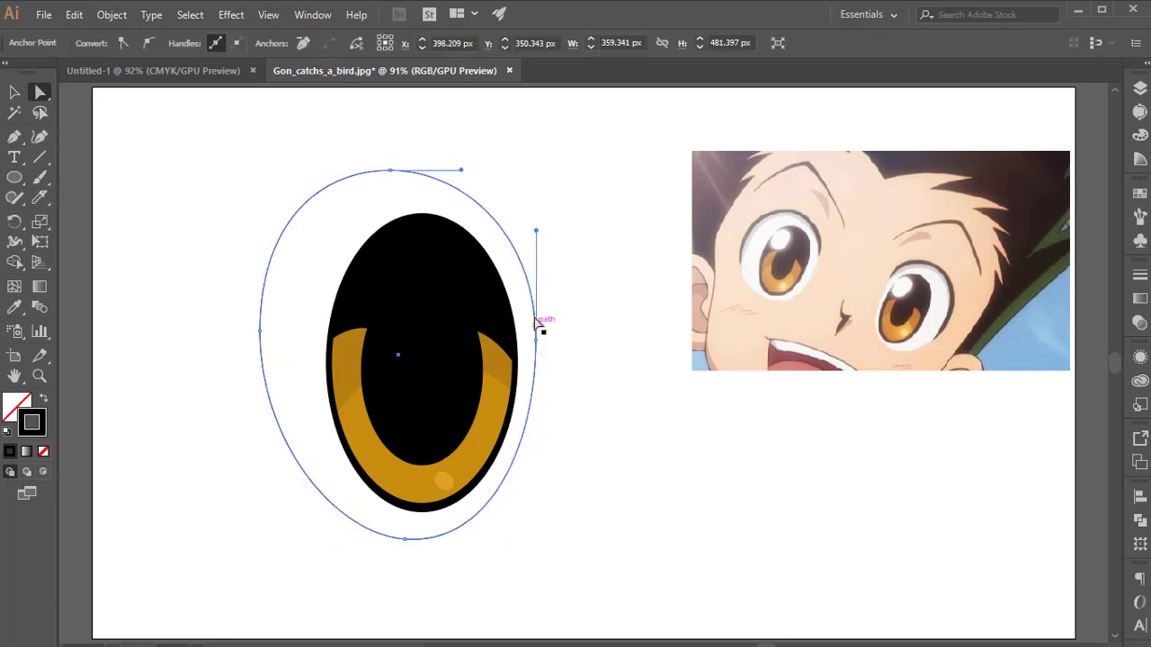
key("v")
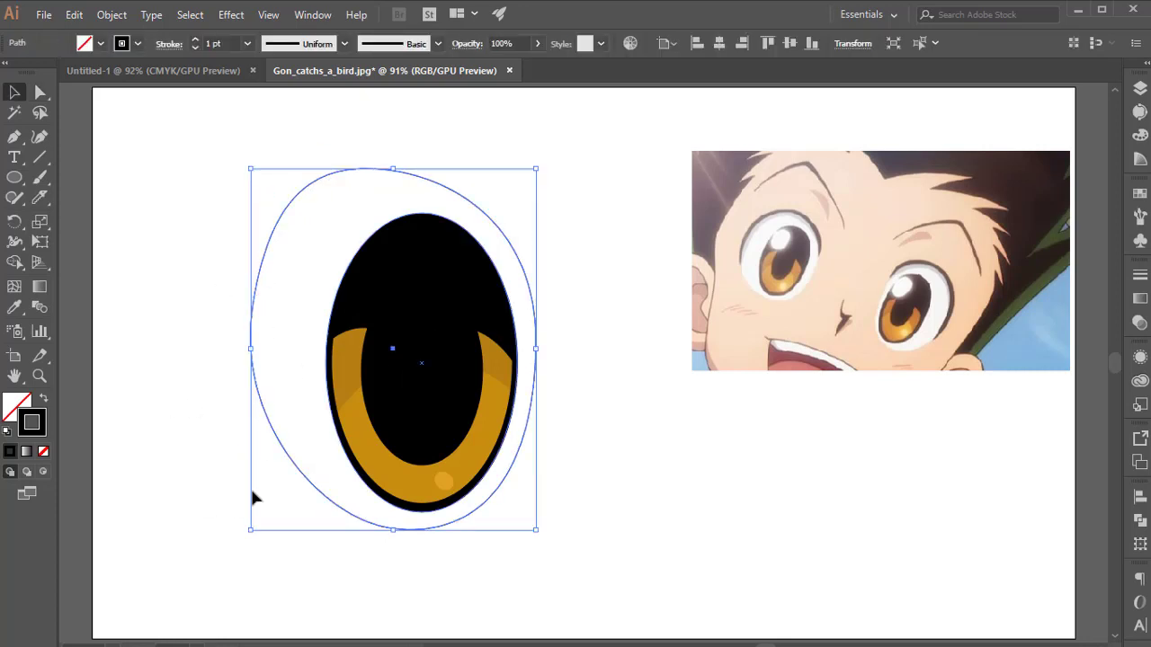
Fill the egg-shaped eye outline with white #ffffff, then deselect it.
left_click(19, 405)
double_click(16, 406)
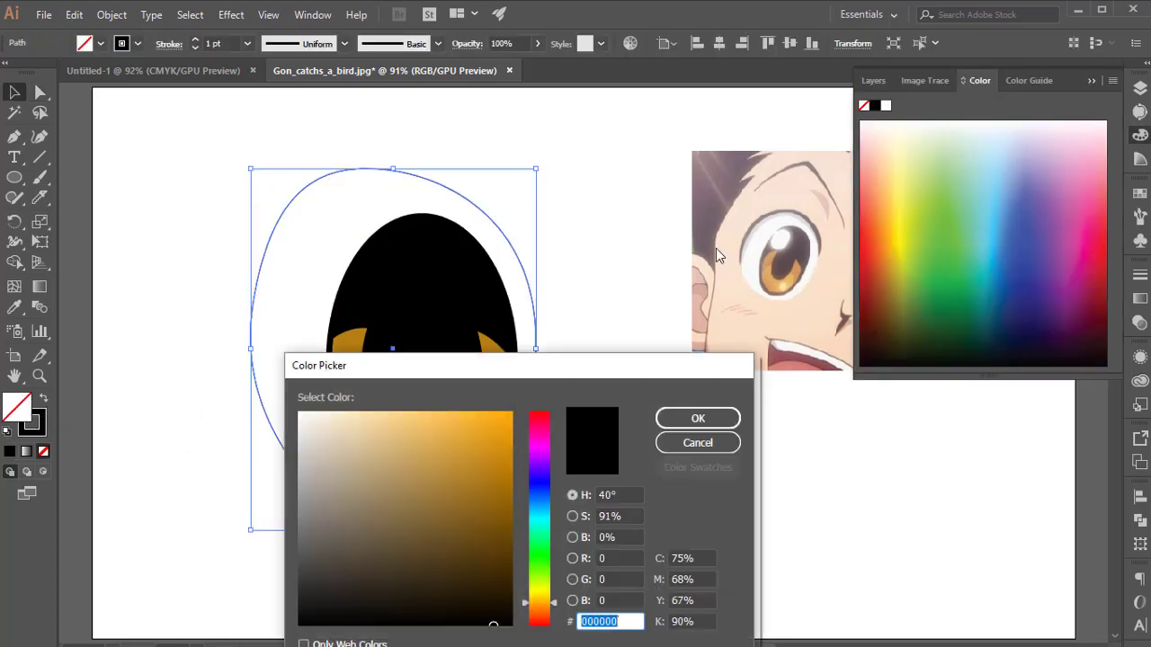
type("ffffff")
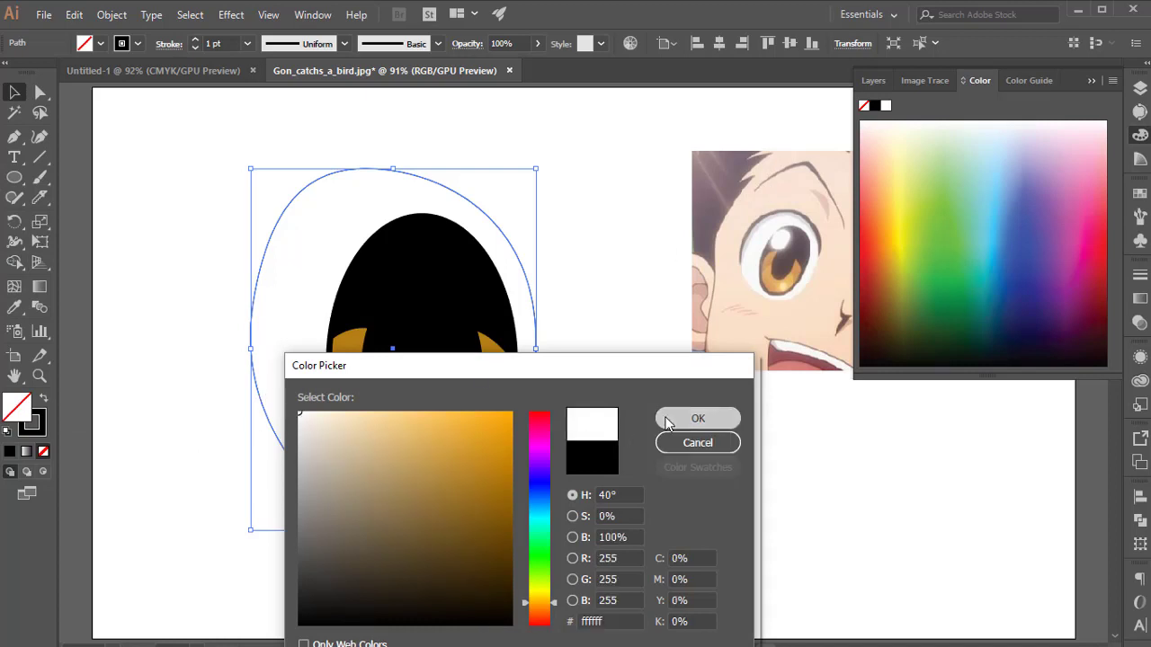
left_click(662, 419)
key("ctrl+shift+a")
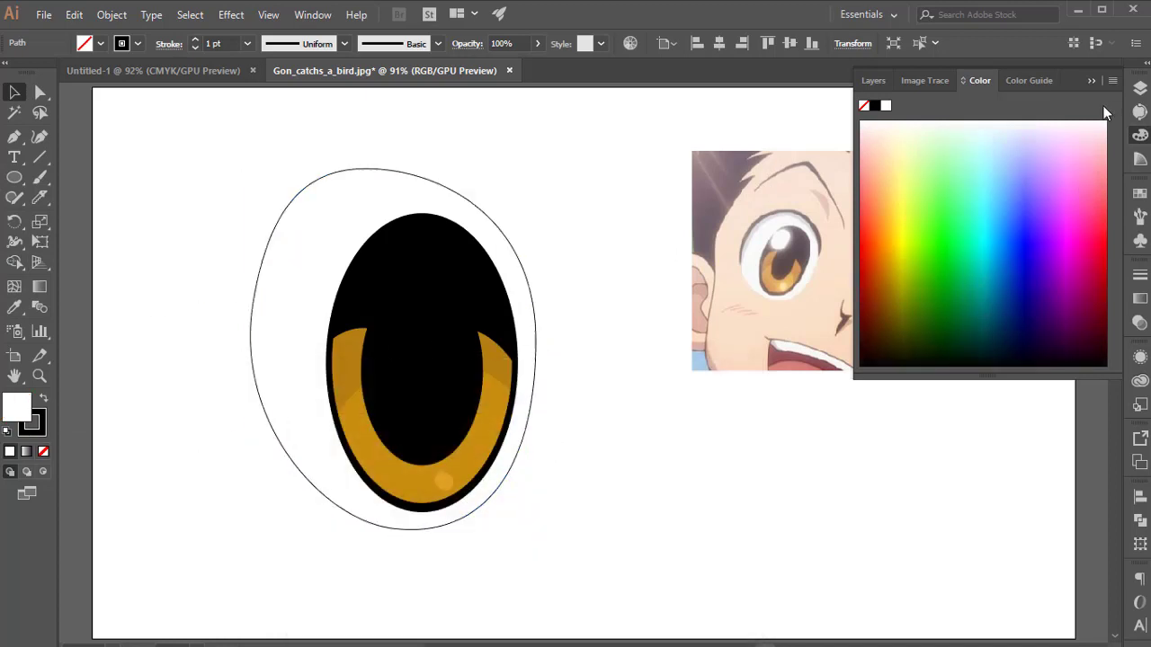
key("F7")
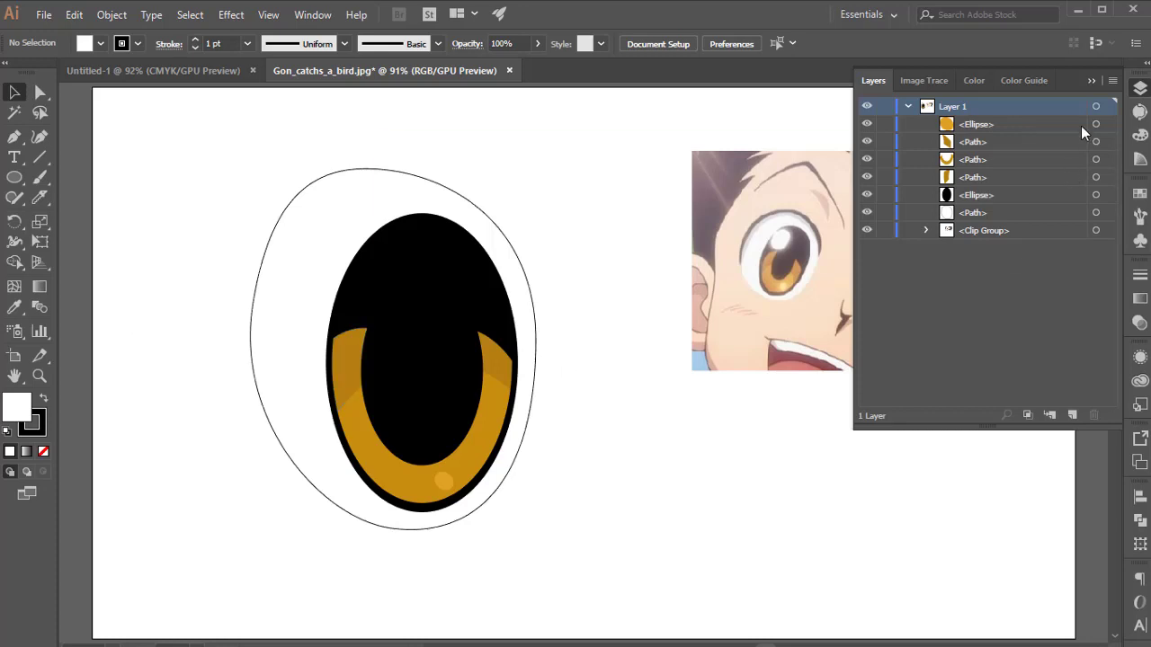
left_click(1141, 92)
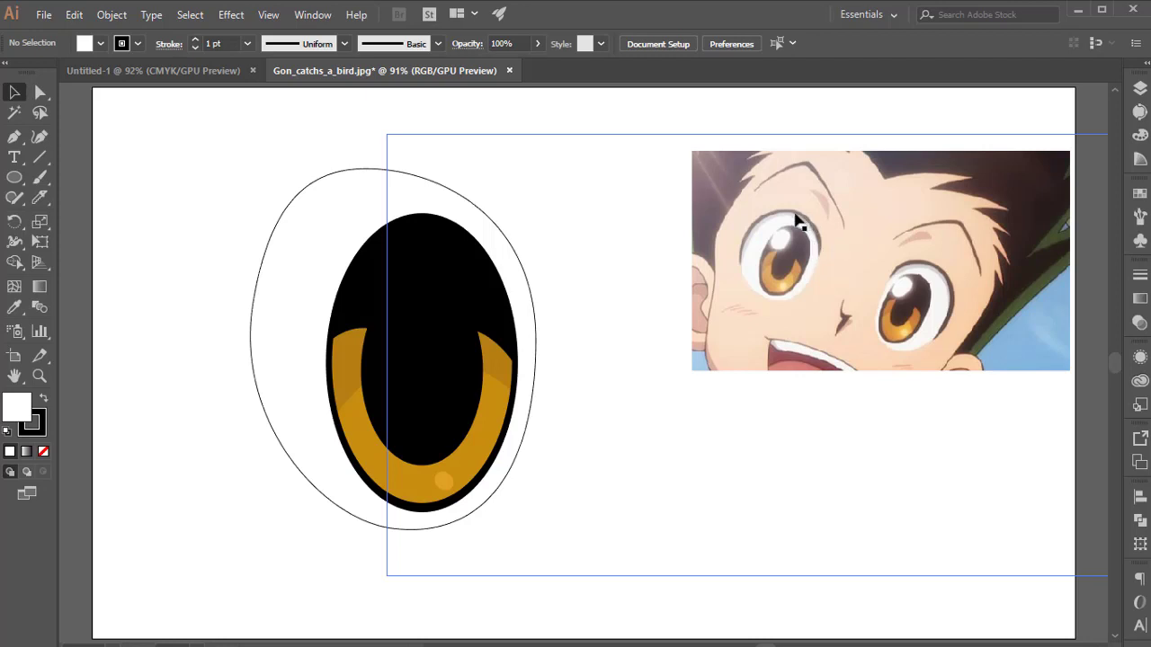
Remove the outline stroke from the white eye shape.
left_click(262, 404)
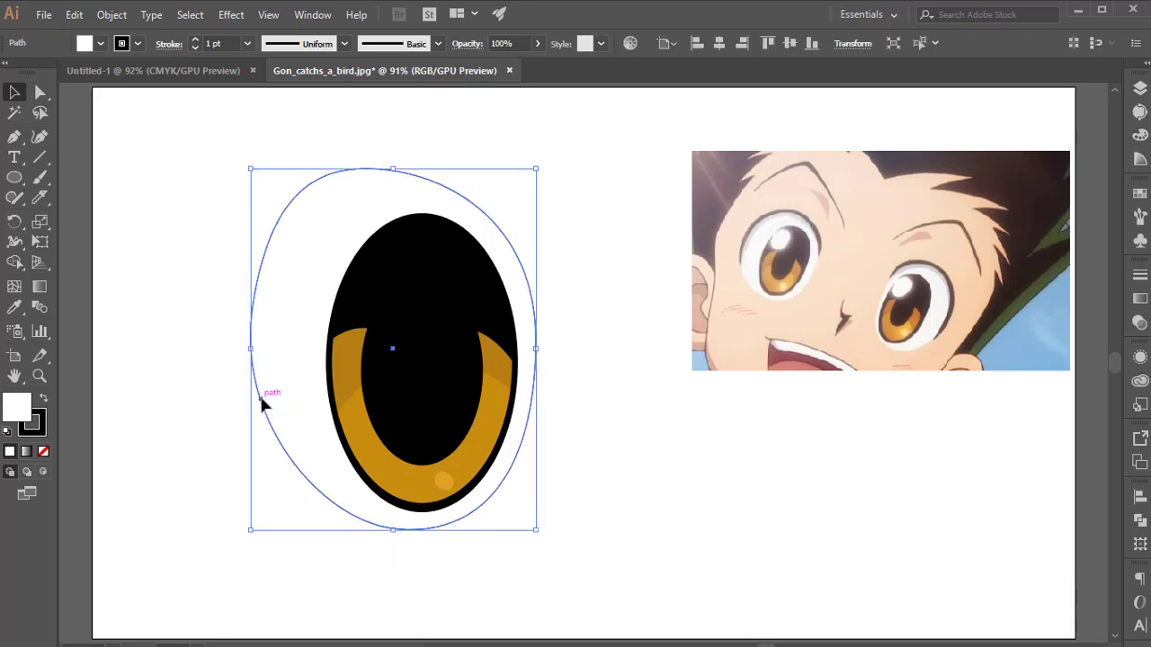
left_click(137, 44)
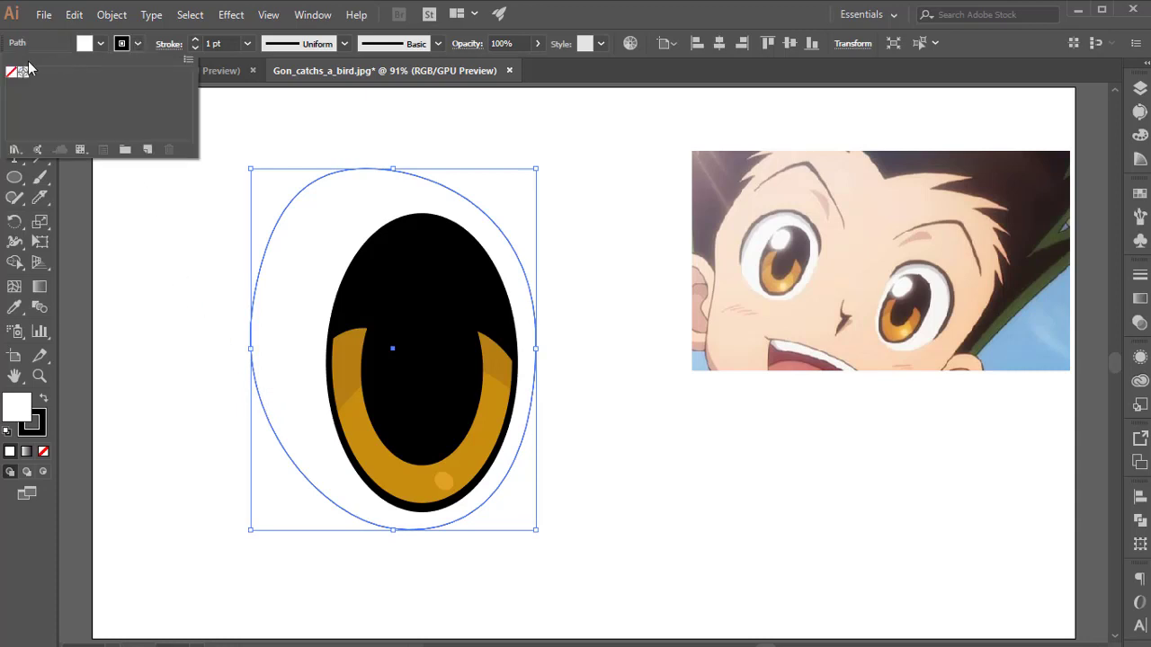
left_click(11, 73)
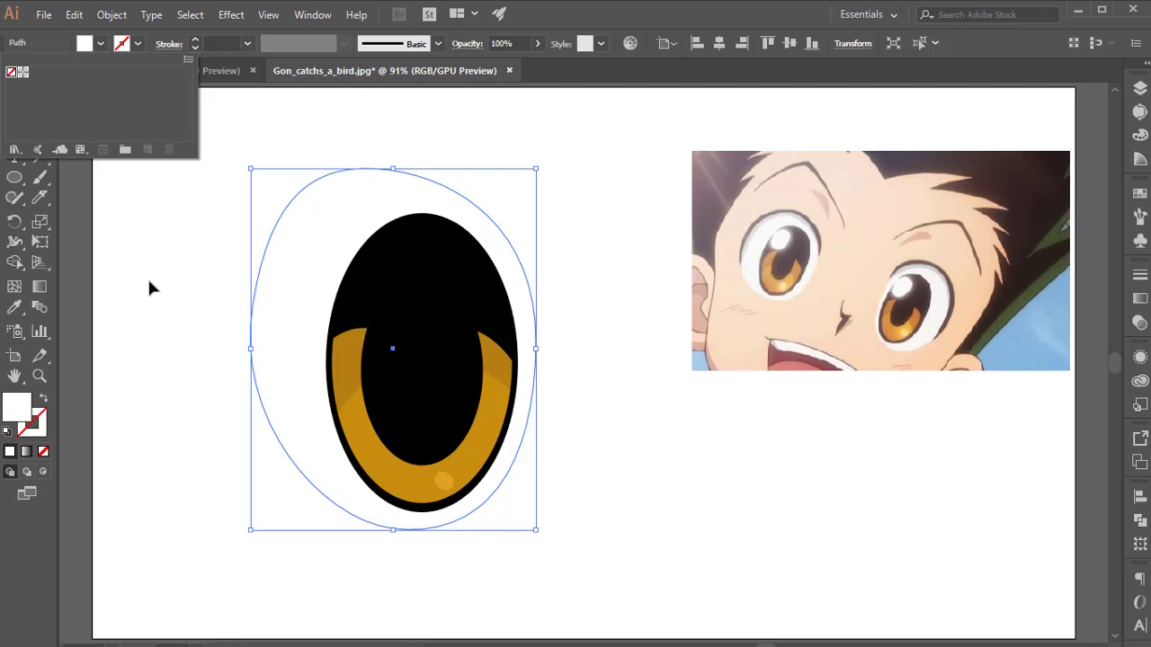
key("ctrl+alt+bracketright")
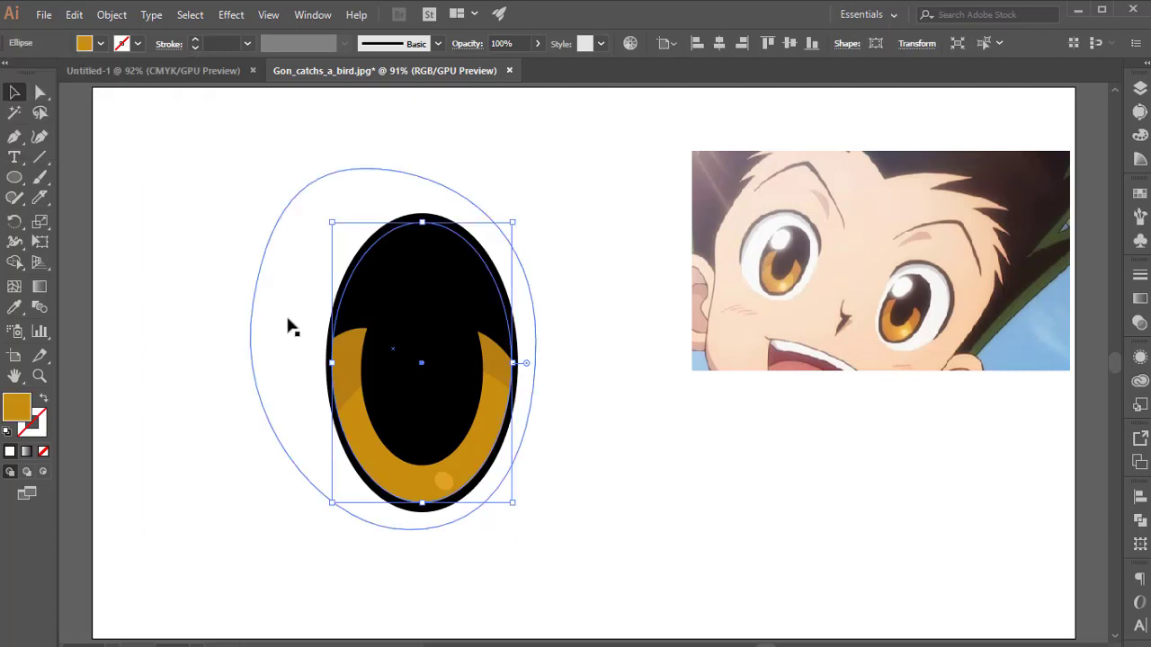
left_click(287, 319)
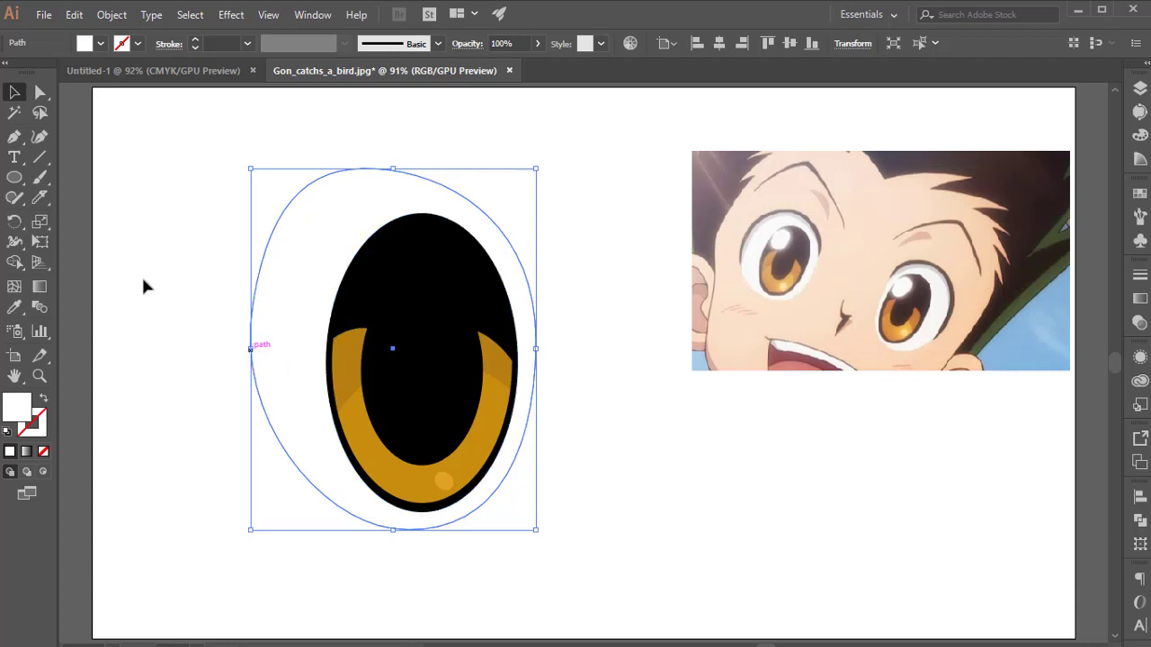
Nudge the white oval down and right, then select both white ovals together.
left_click(172, 414)
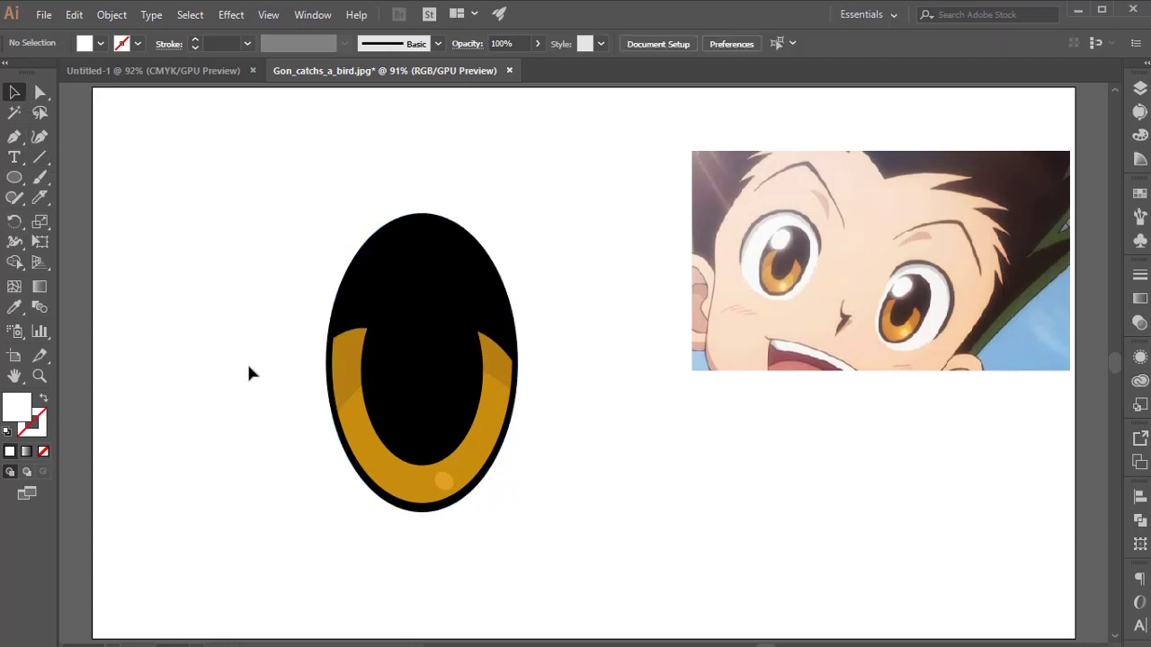
left_click(253, 358)
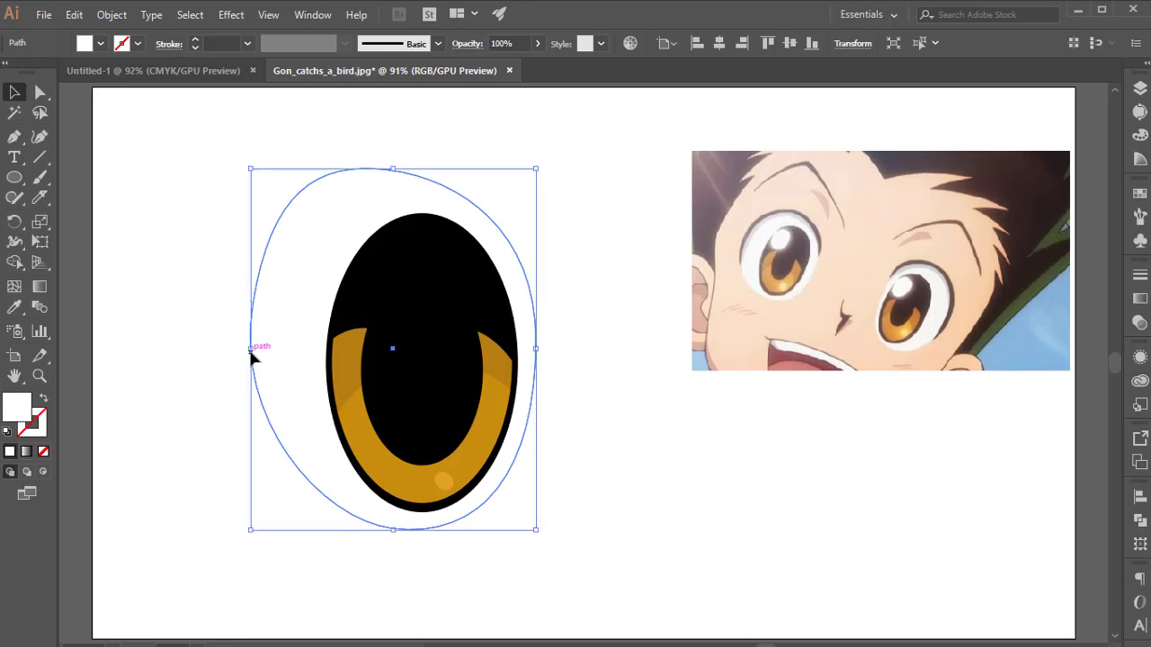
key("shift+Down")
key("shift+Right")
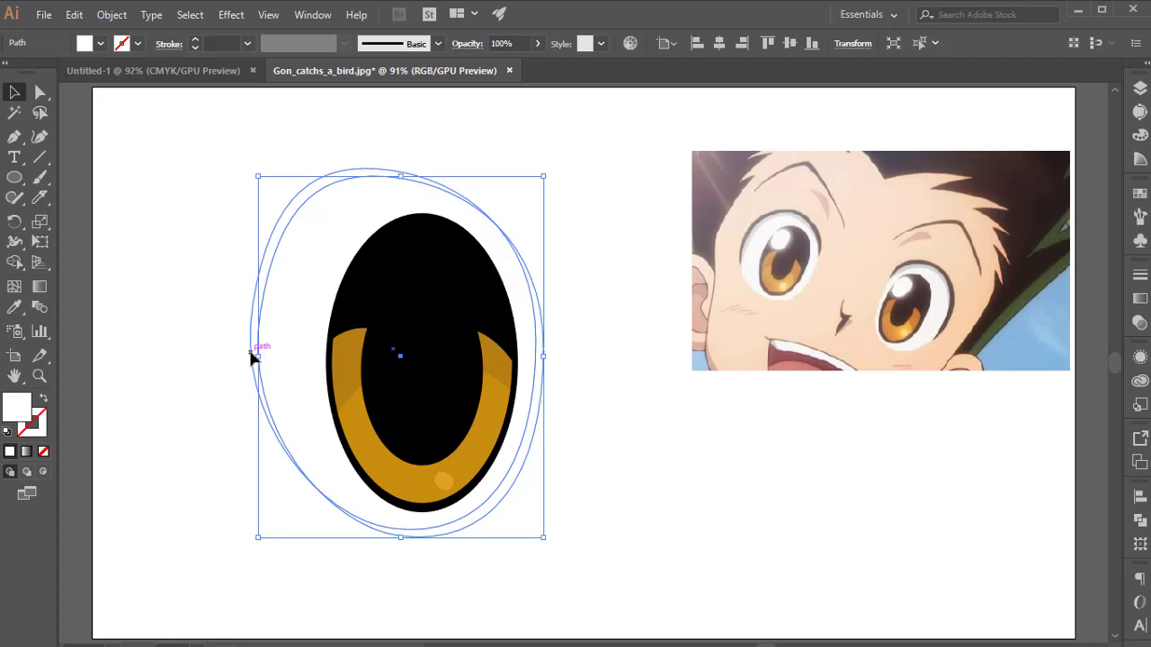
left_click(13, 94)
left_click(335, 173, "shift")
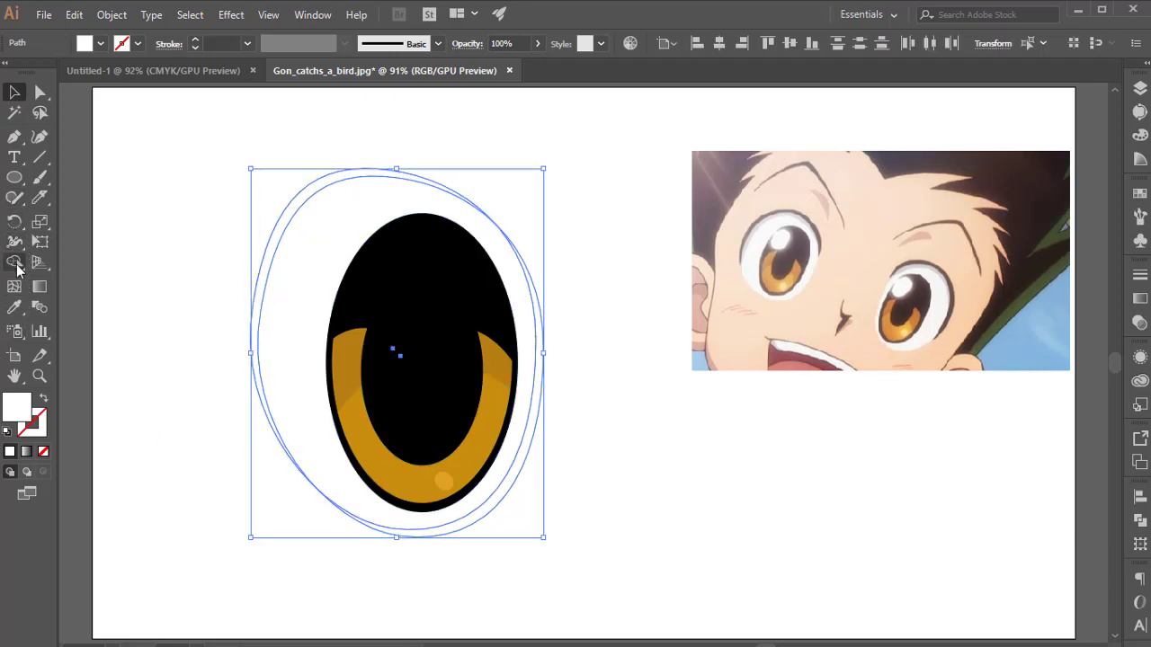
Use Shape Builder to delete the right-hand sliver of the overlapping white ovals.
left_click(14, 262)
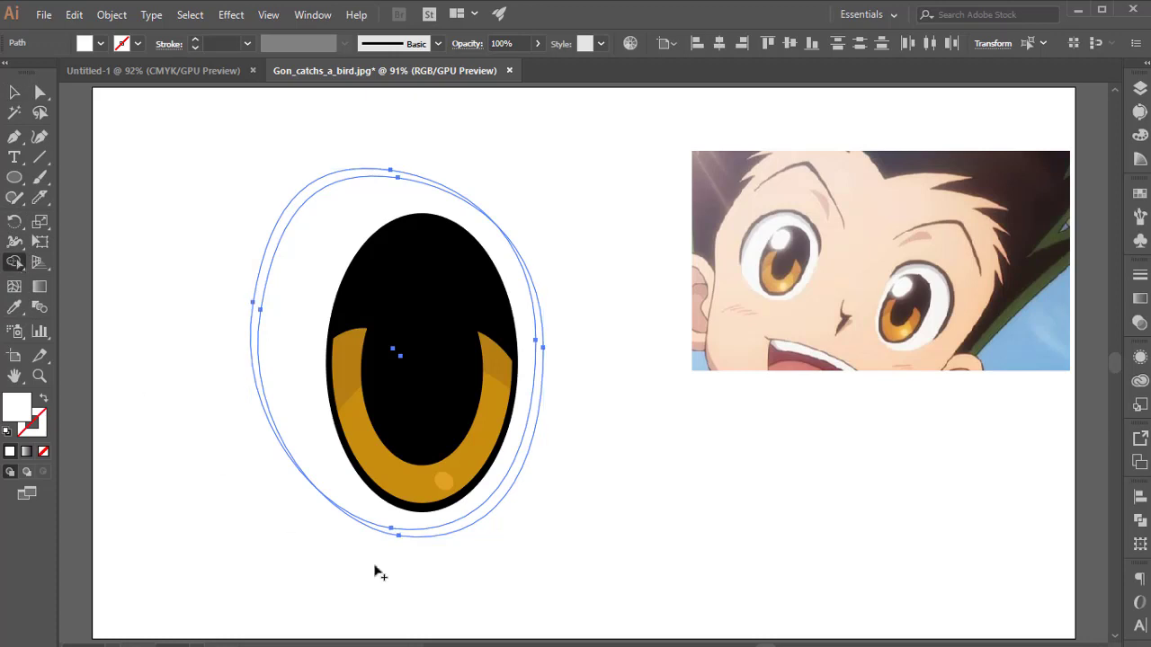
left_click(488, 519, "alt")
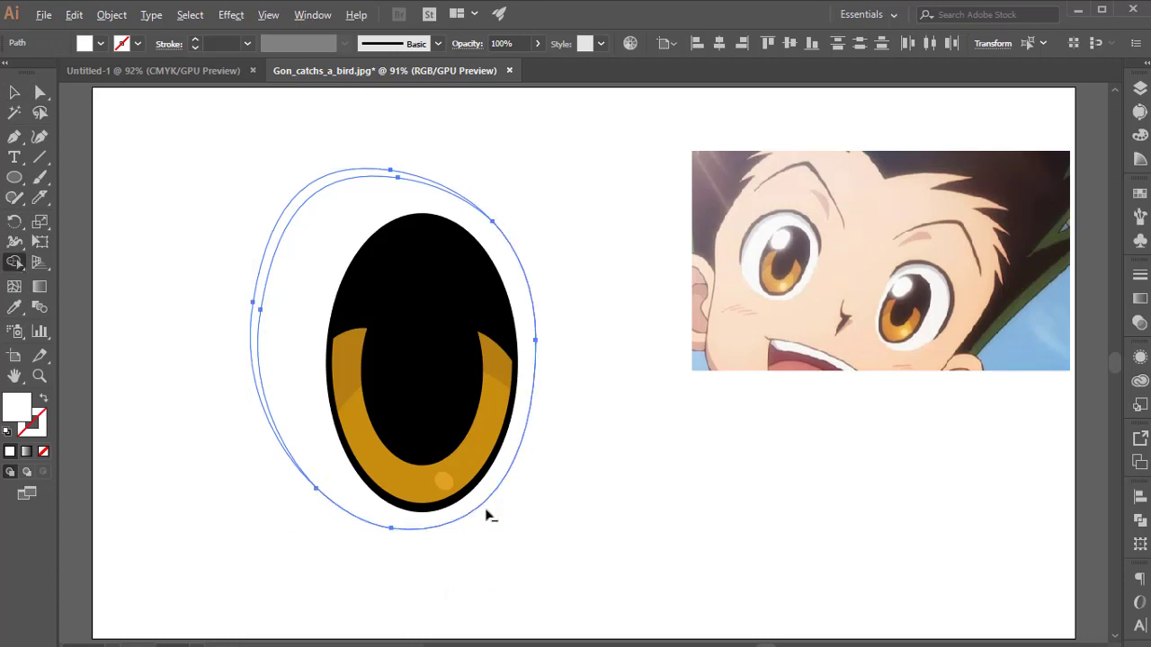
left_click(15, 92)
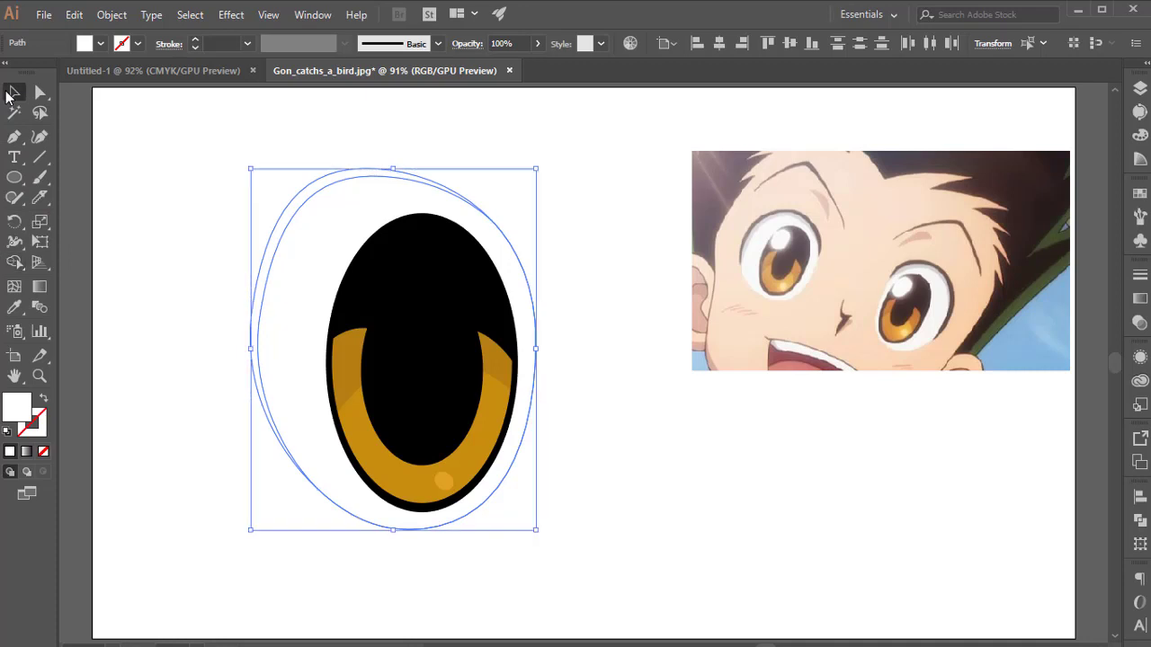
left_click(171, 244)
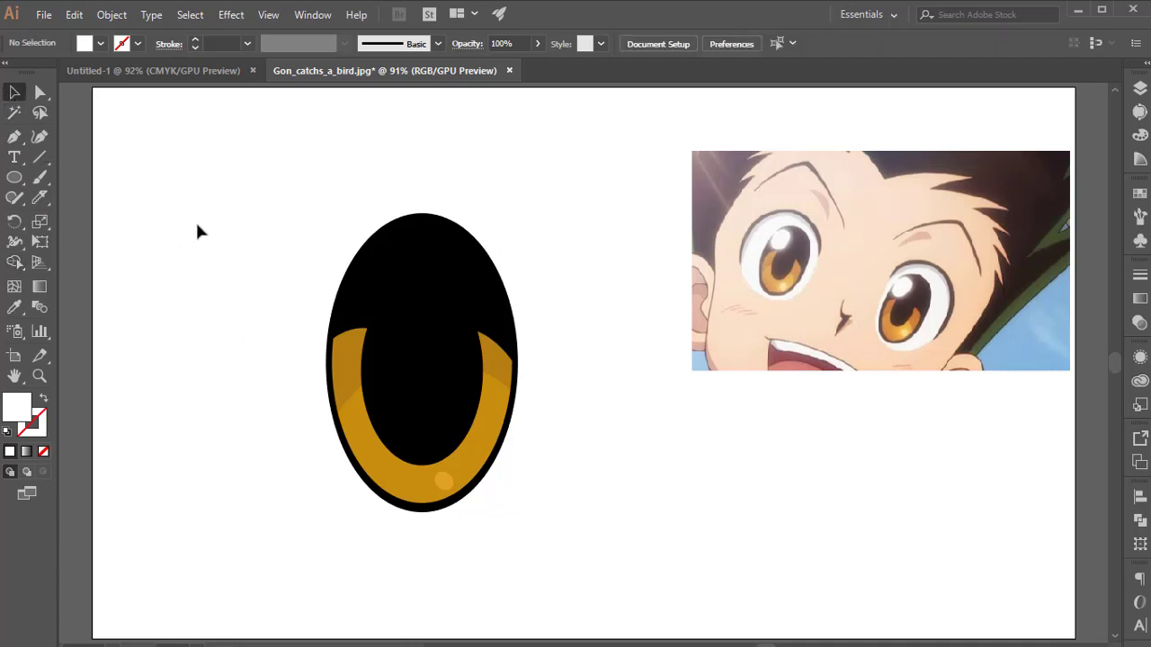
left_click(275, 240)
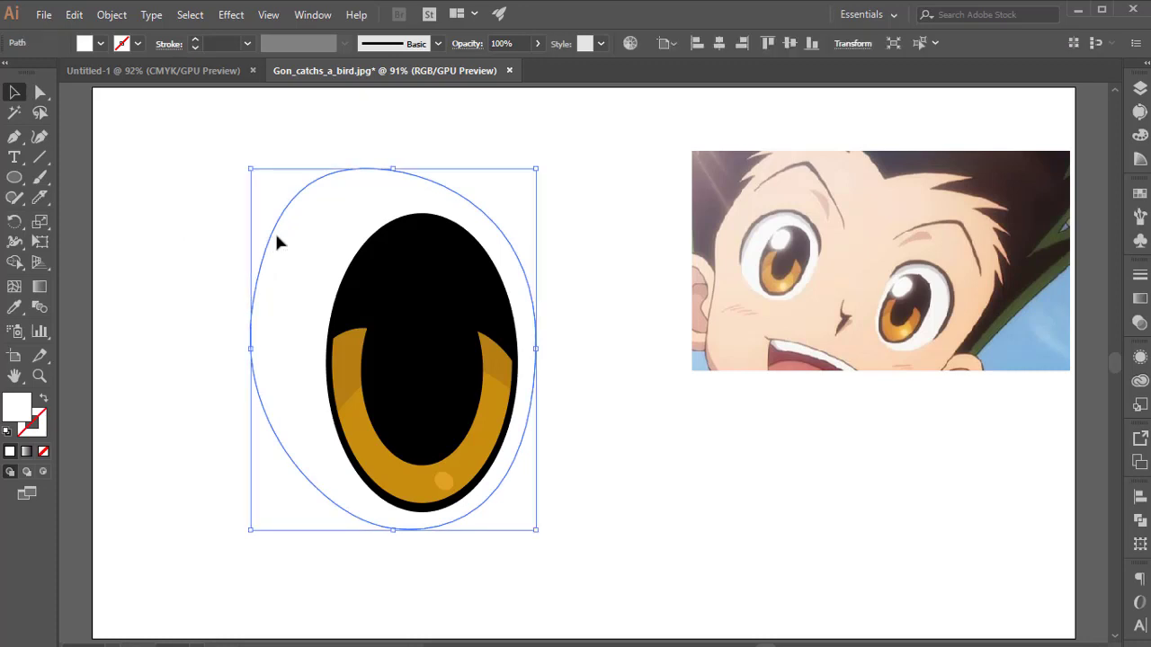
scroll(275, 239, "up", 1)
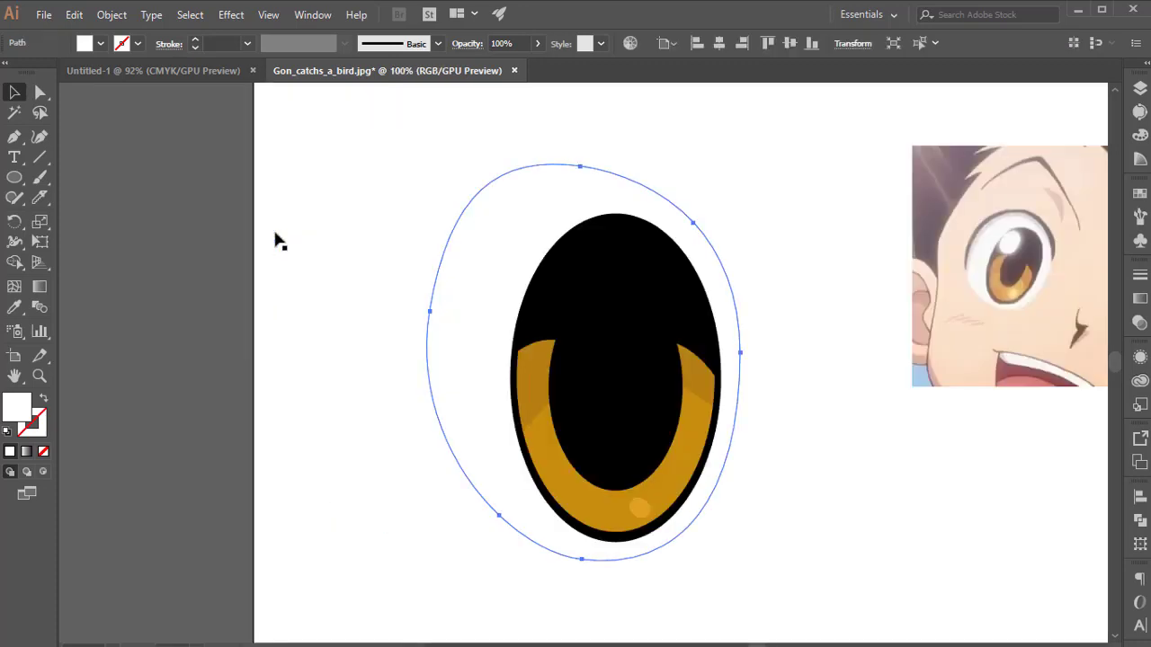
scroll(275, 241, "up", 2)
scroll(288, 288, "up", 5)
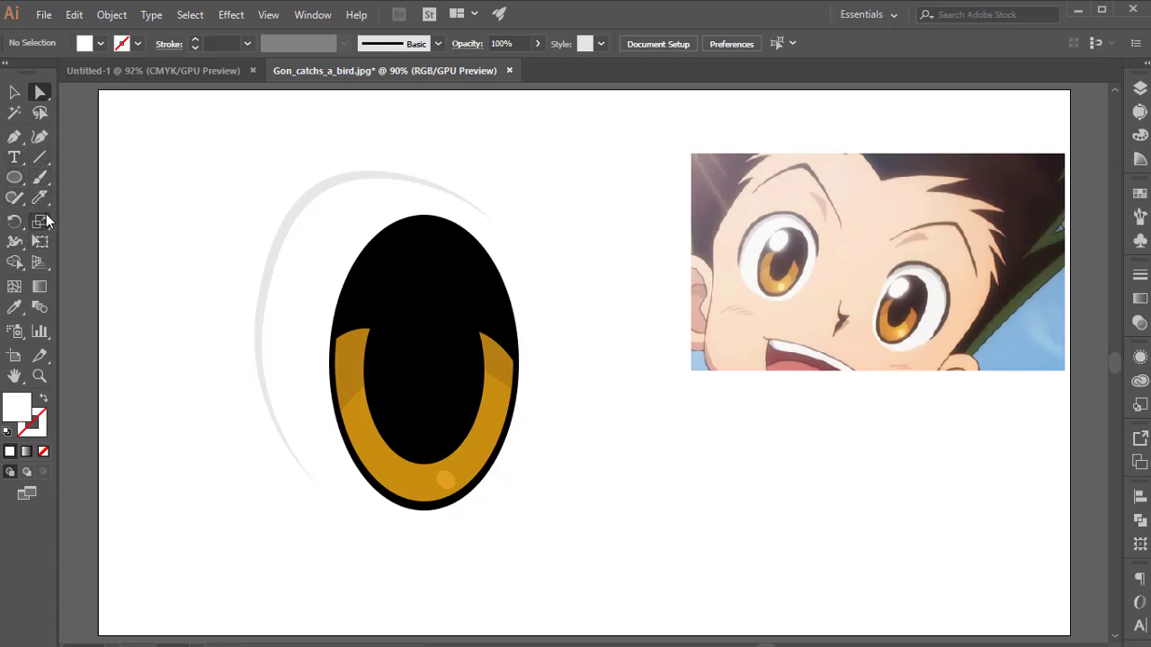
Trace a Pen curve along the eye white's upper-left edge, from upper right to lower left.
left_click(39, 178)
left_click(379, 47)
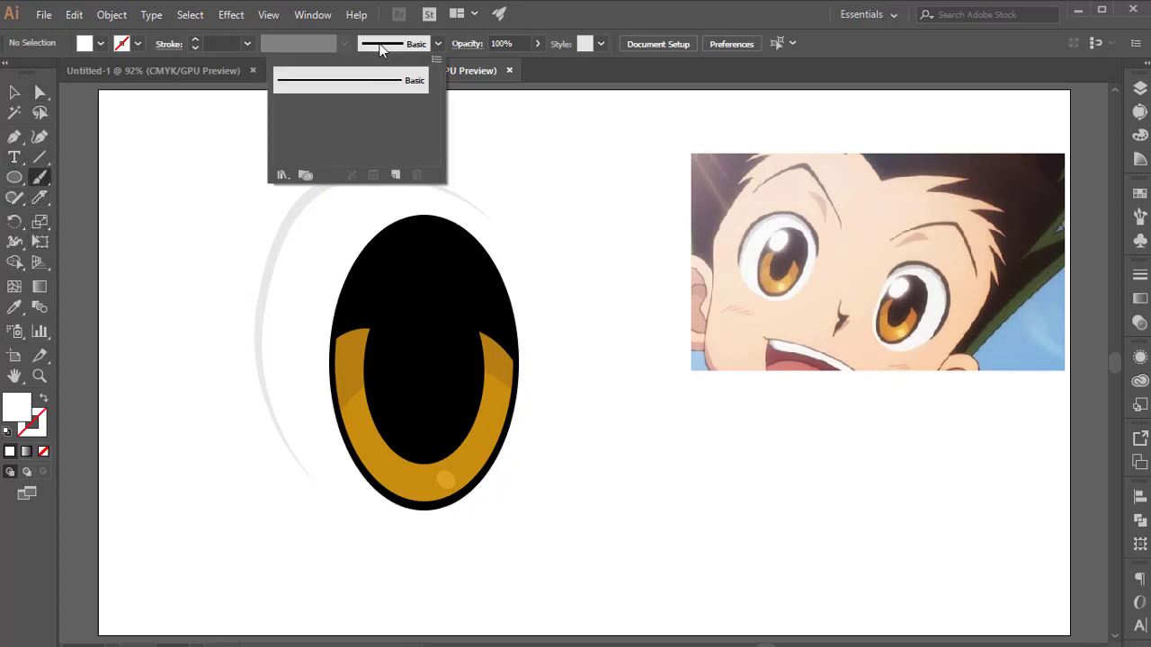
left_click(400, 80)
mouse_move(588, 476)
left_mouse_down()
mouse_move(567, 513)
mouse_move(607, 545)
left_mouse_up()
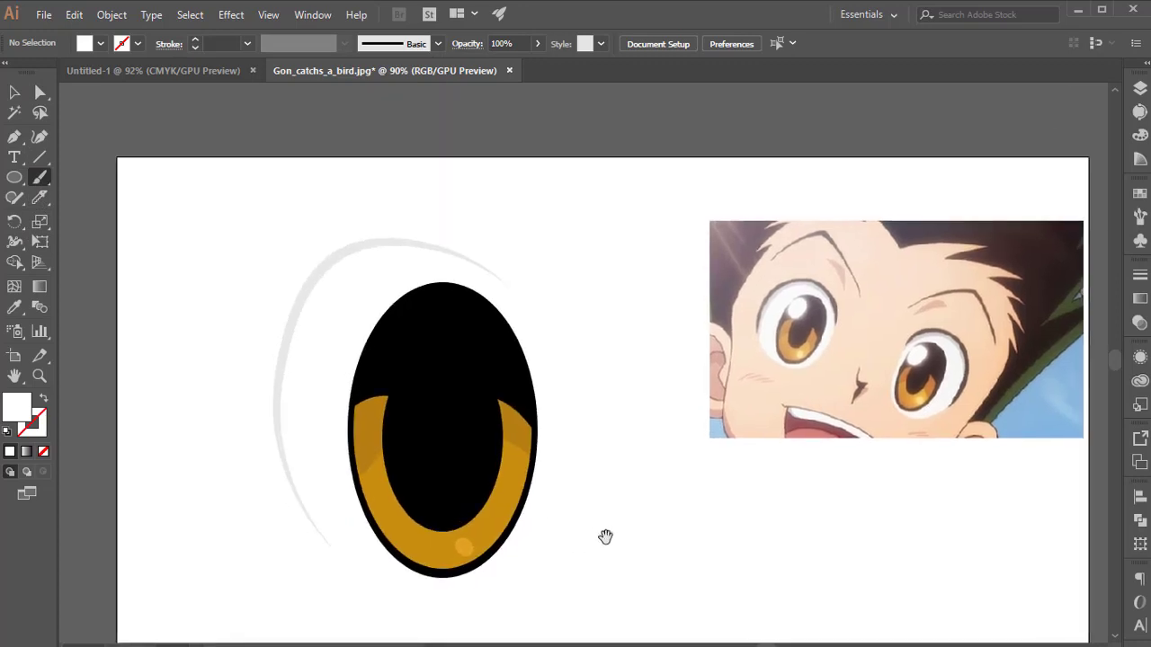
key("p")
left_click(519, 297)
mouse_move(321, 261)
left_mouse_down()
mouse_move(206, 326)
mouse_move(251, 326)
left_mouse_up()
left_click(290, 486)
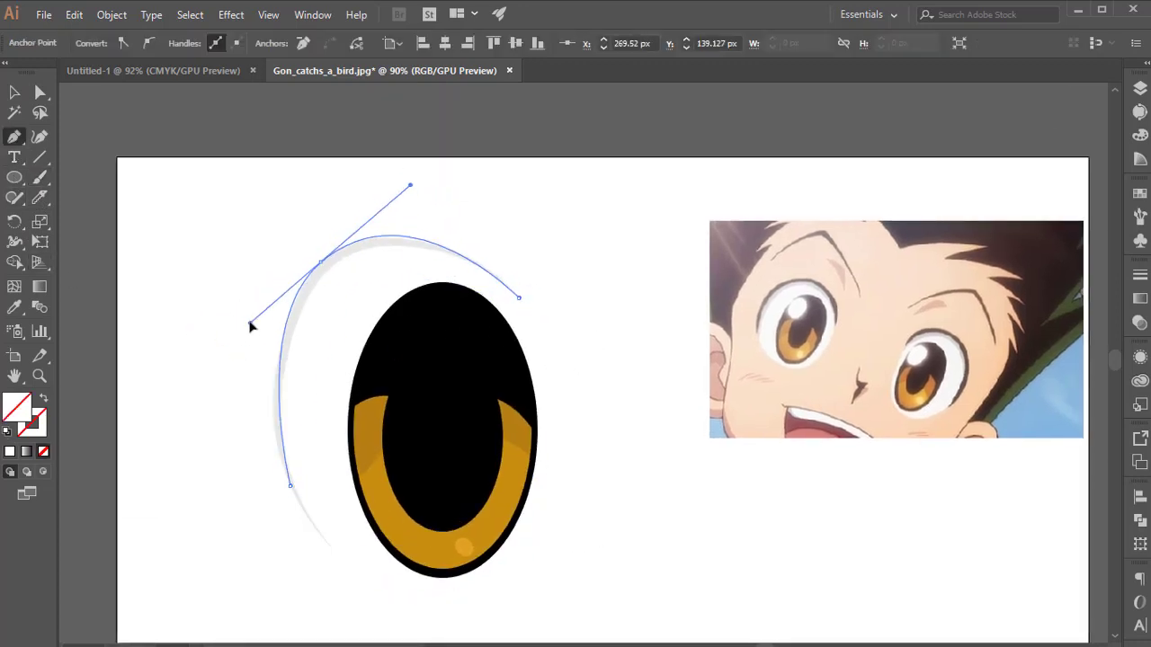
Set the traced curve's stroke colour to black.
key("v")
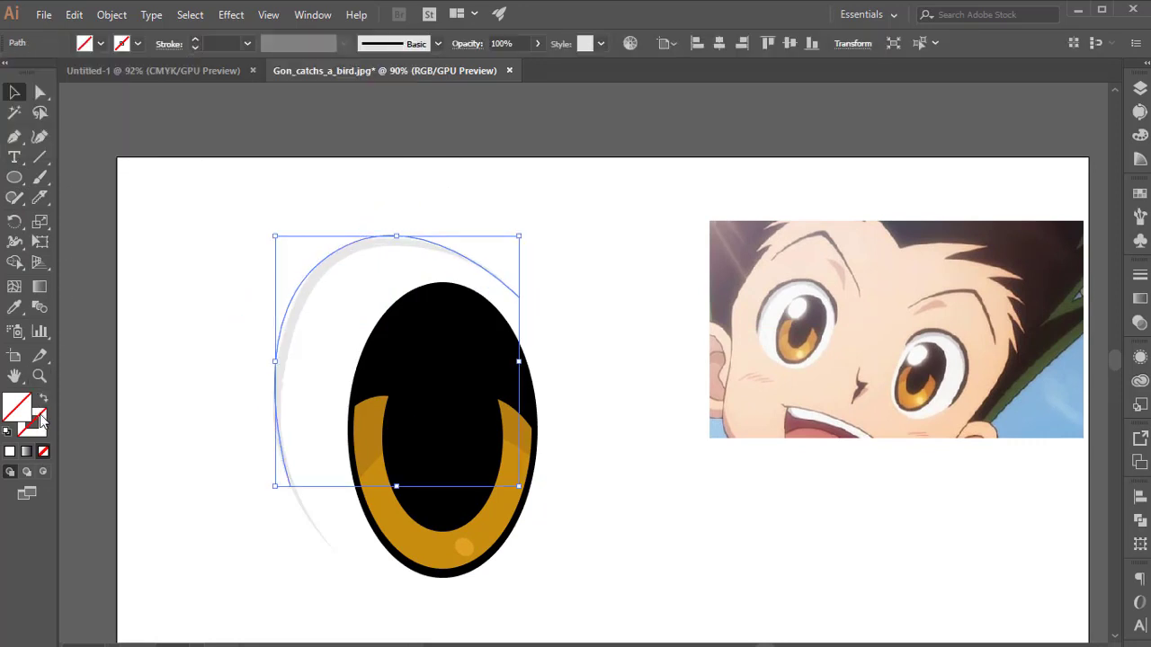
double_click(36, 419)
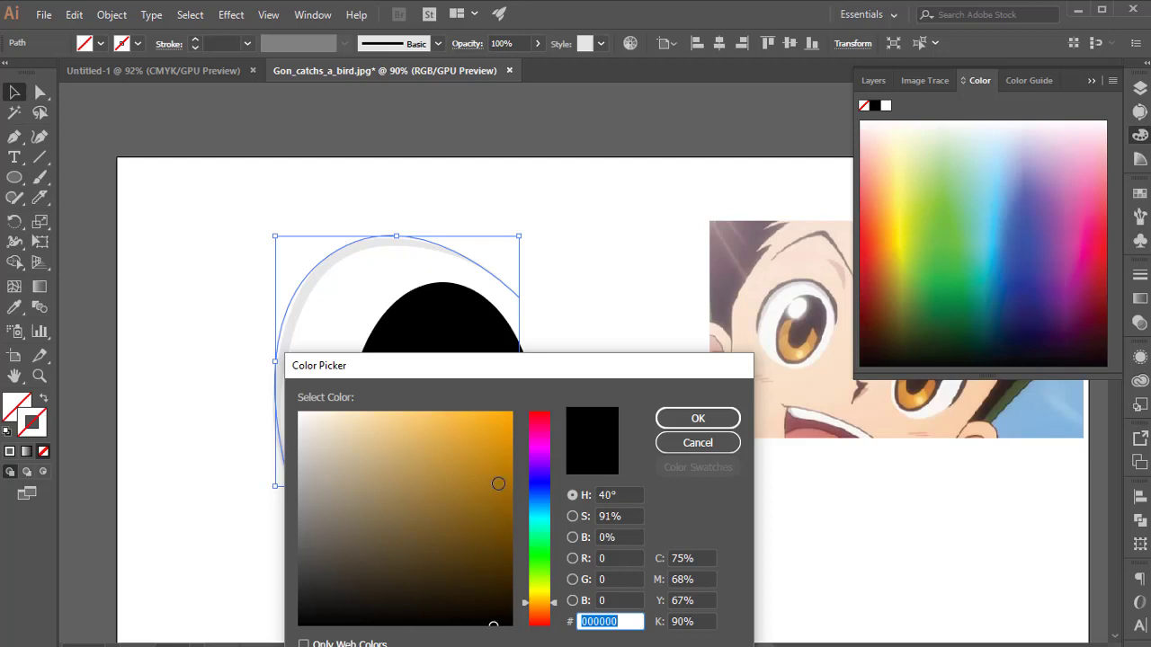
left_click_drag(498, 484, 265, 646)
left_click(697, 419)
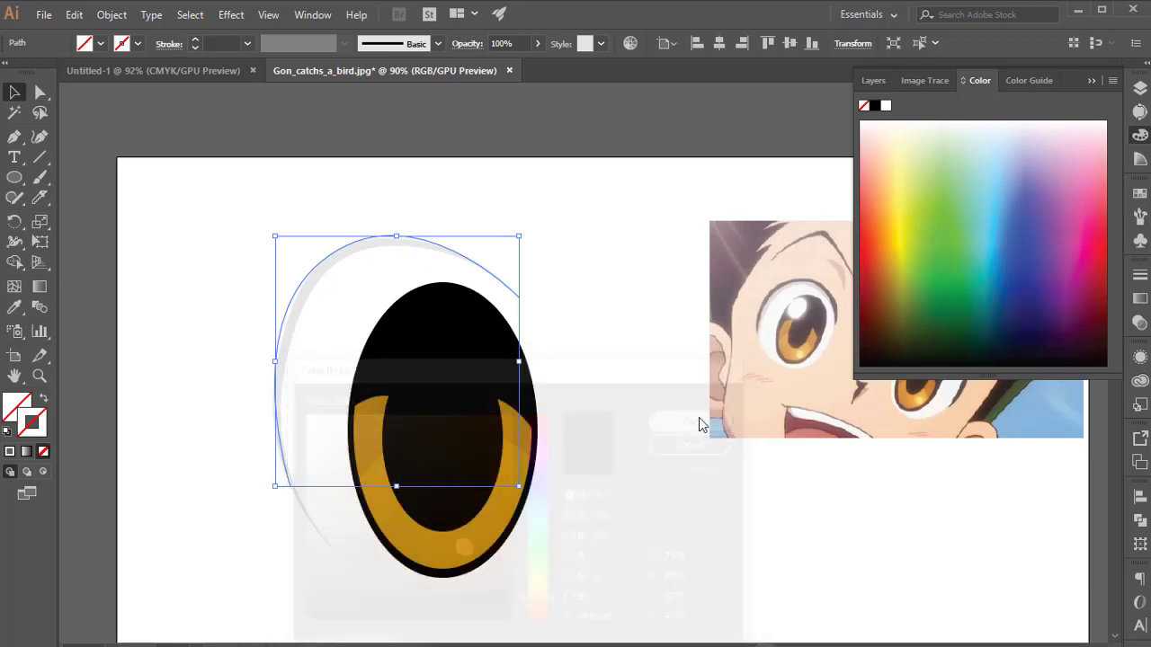
left_click(630, 420)
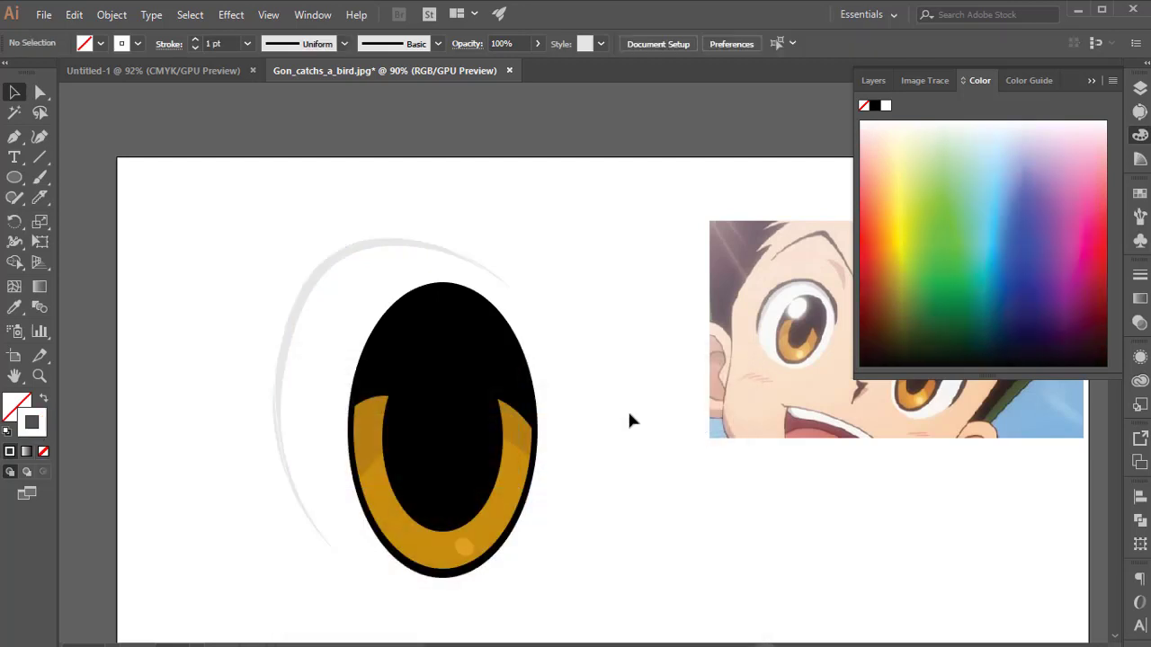
left_click(290, 306)
Give the curve a 7 pt stroke with Width Profile 1, tapering both ends.
left_click(324, 45)
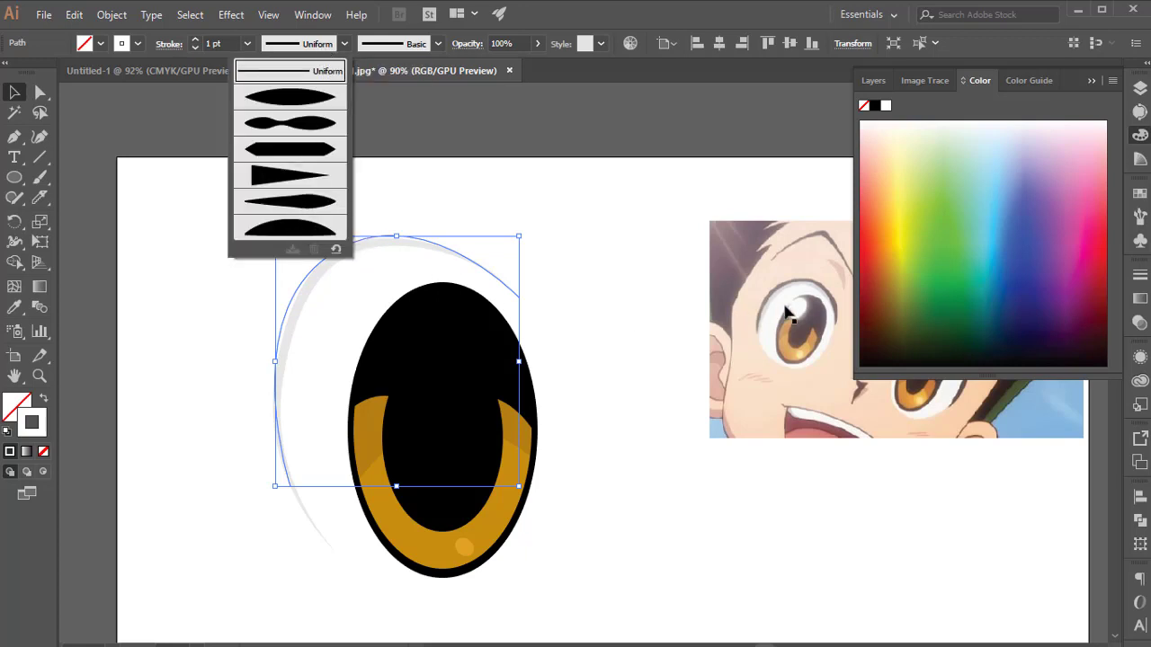
left_click(275, 160)
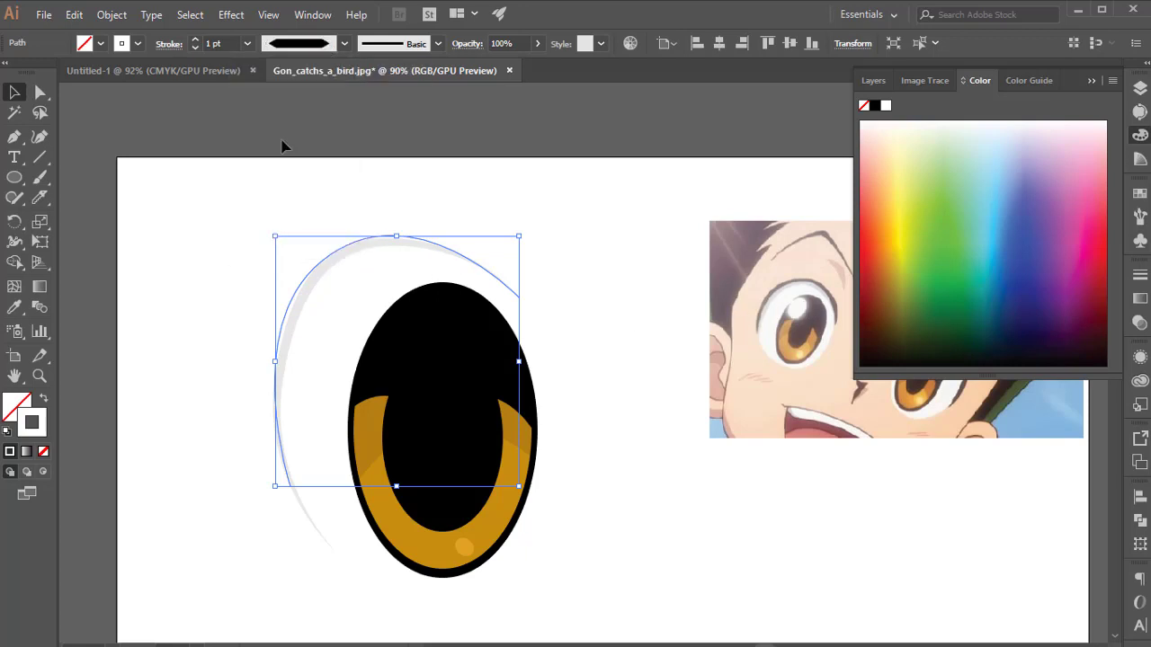
left_click(309, 47)
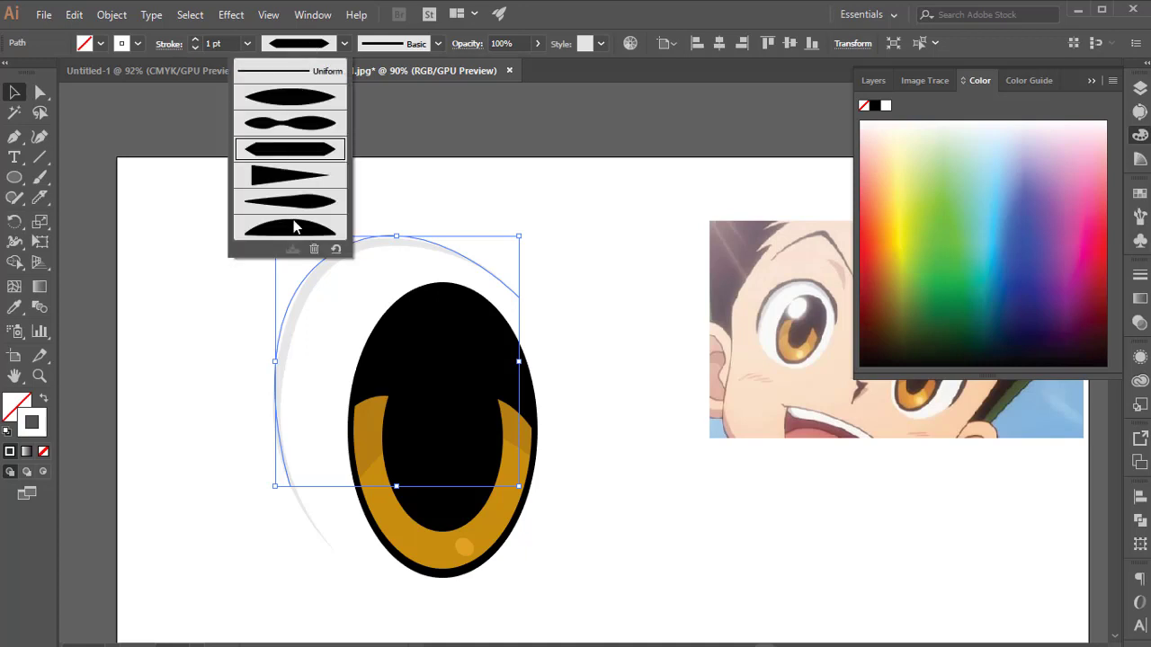
left_click(287, 96)
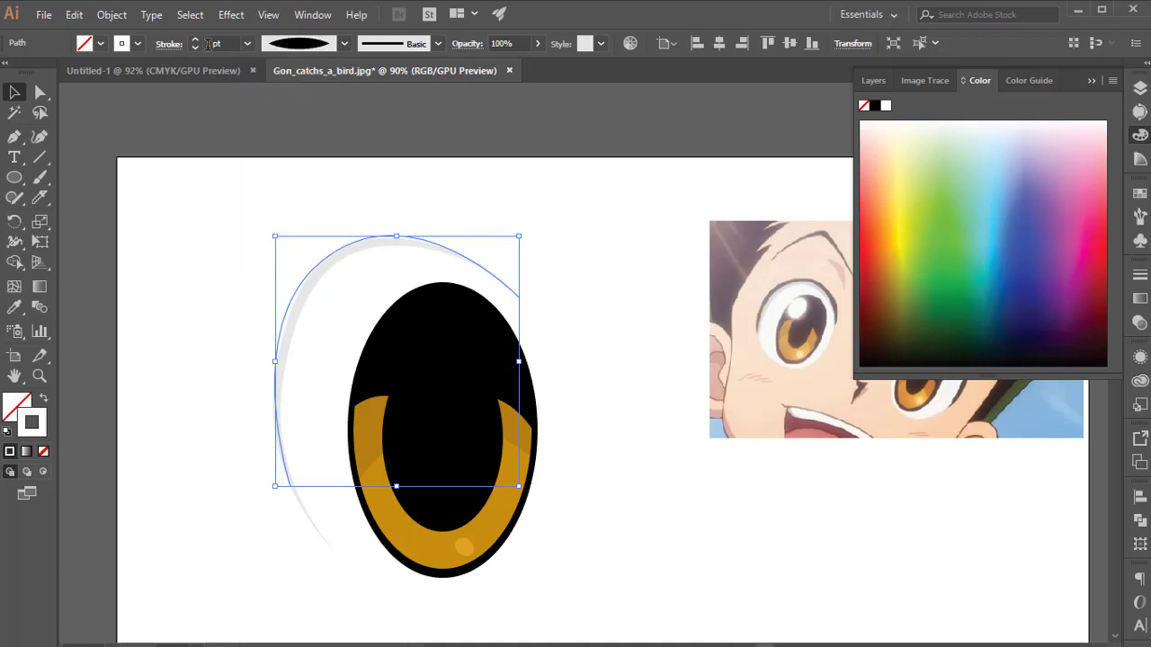
type("7")
key("Return")
left_click(343, 43)
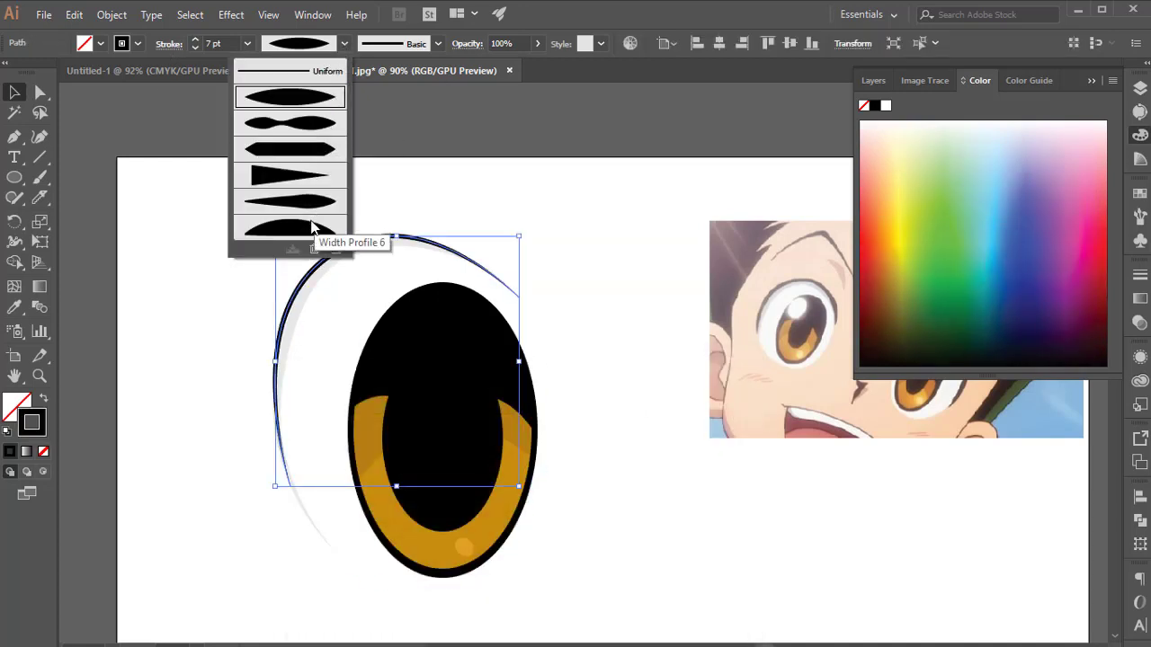
left_click(286, 93)
key("ctrl+shift+a")
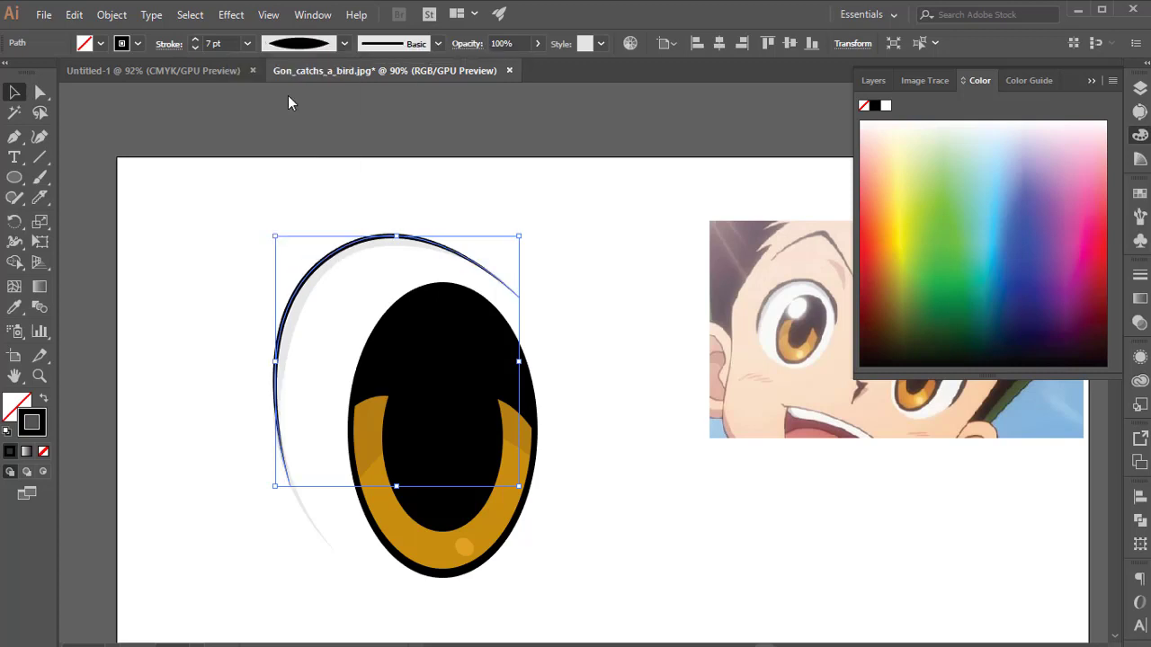
key("p")
key("ctrl+minus")
key("ctrl+minus")
Draw an arched eyebrow curve above the eye and move the reference image above the artboard.
left_click(570, 272)
left_click_drag(440, 192, 408, 192)
left_click(344, 286)
left_click(14, 92)
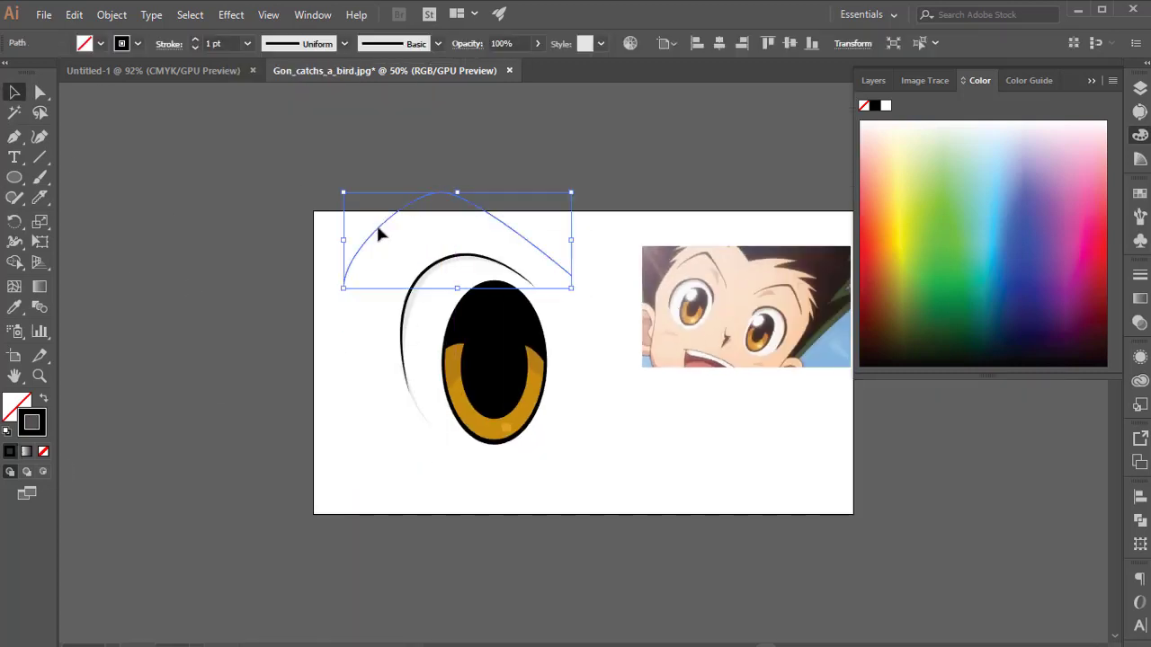
left_click(217, 246)
left_click_drag(737, 306, 747, 142)
left_click(126, 293)
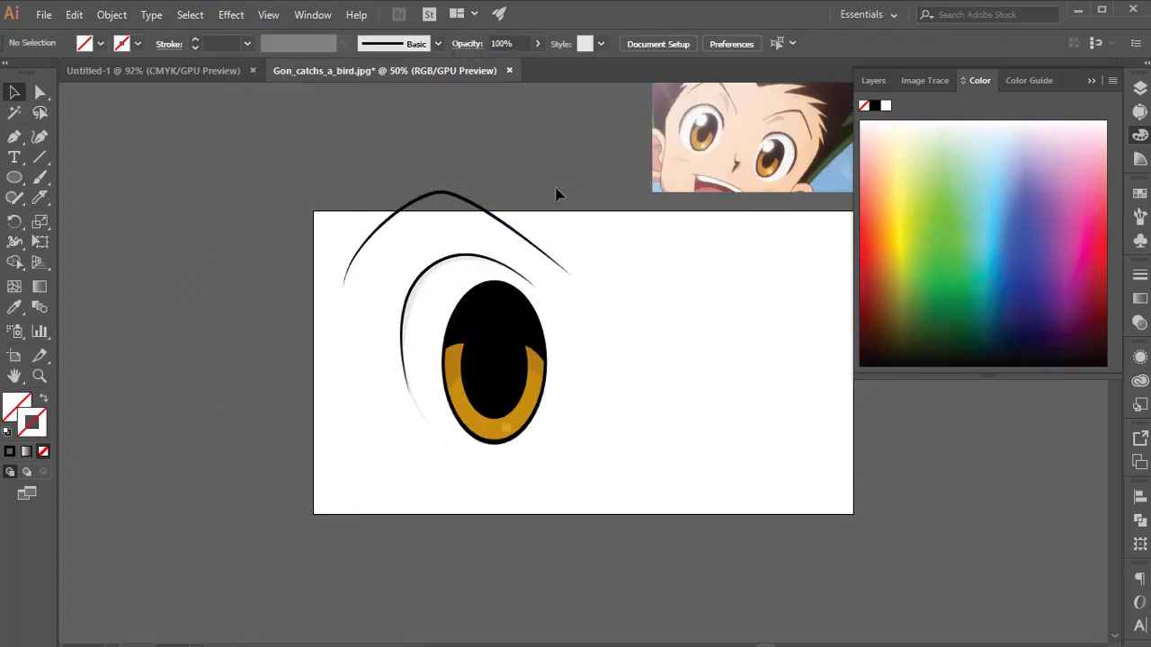
Shrink, tilt and reposition the eye and eyebrow group slightly up-left, then reselect it.
mouse_move(586, 177)
left_mouse_down()
mouse_move(493, 385)
mouse_move(279, 547)
left_mouse_up()
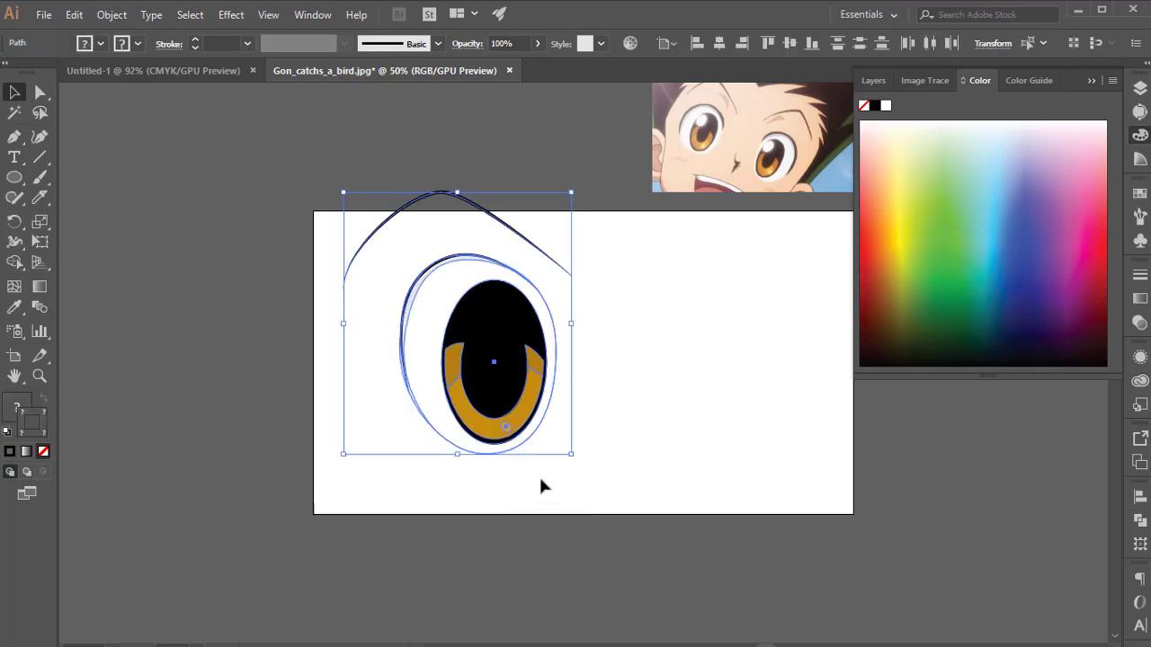
mouse_move(572, 457)
left_mouse_down()
mouse_move(499, 395)
mouse_move(496, 366)
left_mouse_up()
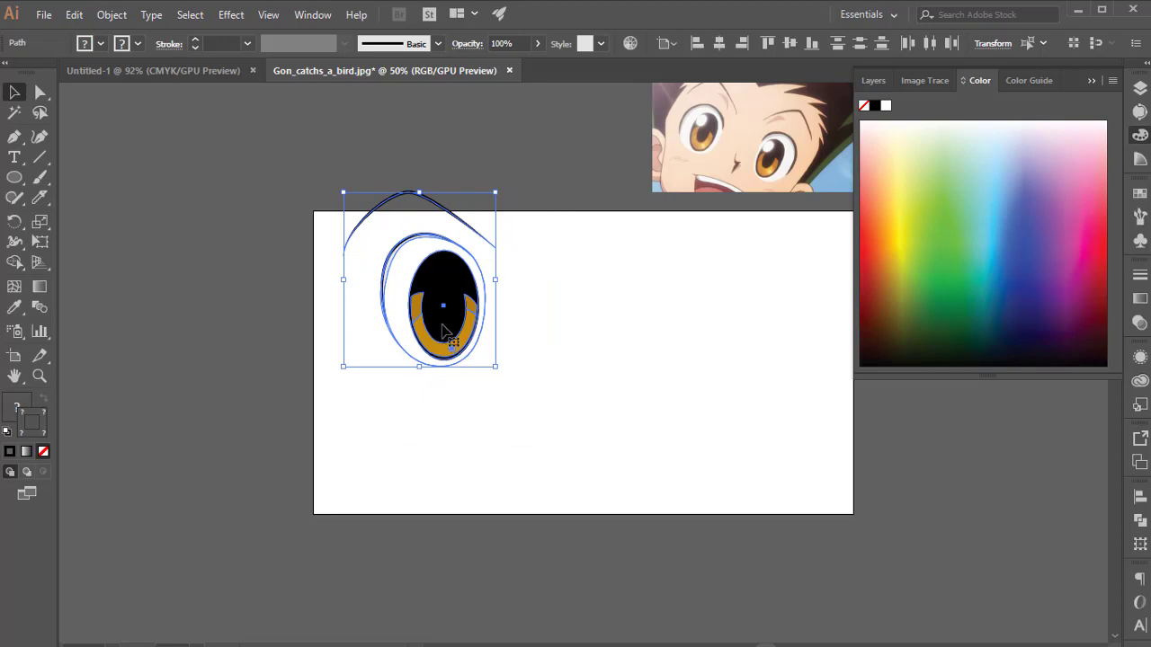
mouse_move(442, 325)
left_mouse_down()
mouse_move(486, 409)
mouse_move(504, 393)
left_mouse_up()
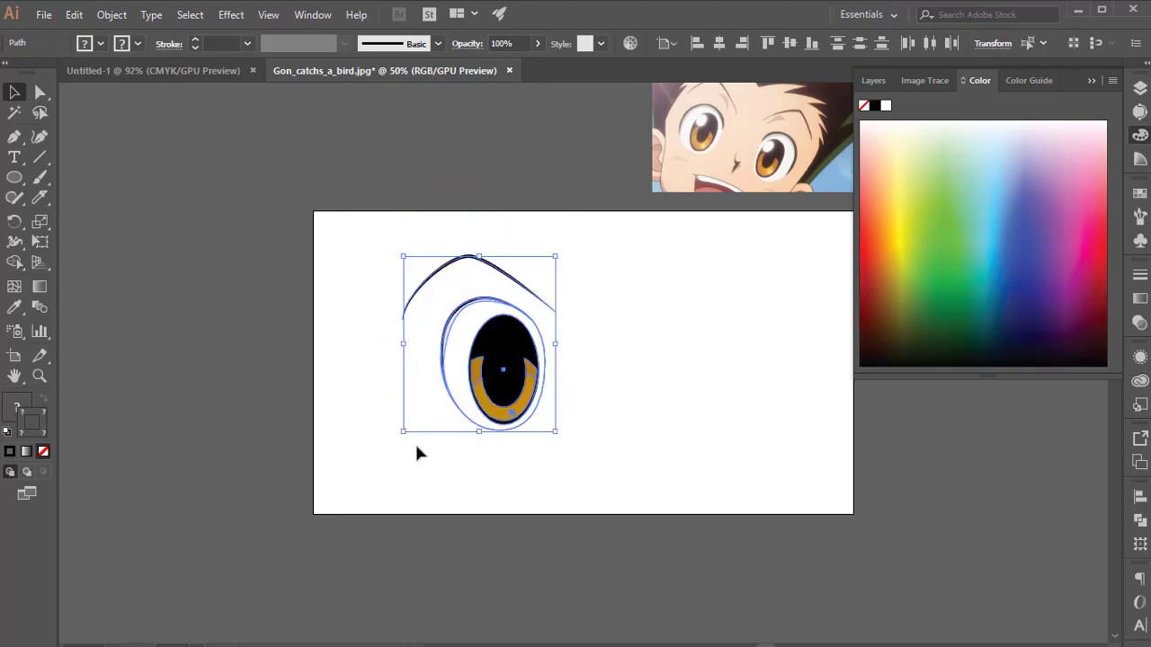
mouse_move(395, 440)
left_mouse_down()
mouse_move(368, 416)
mouse_move(402, 459)
left_mouse_up()
left_click_drag(492, 406, 478, 398)
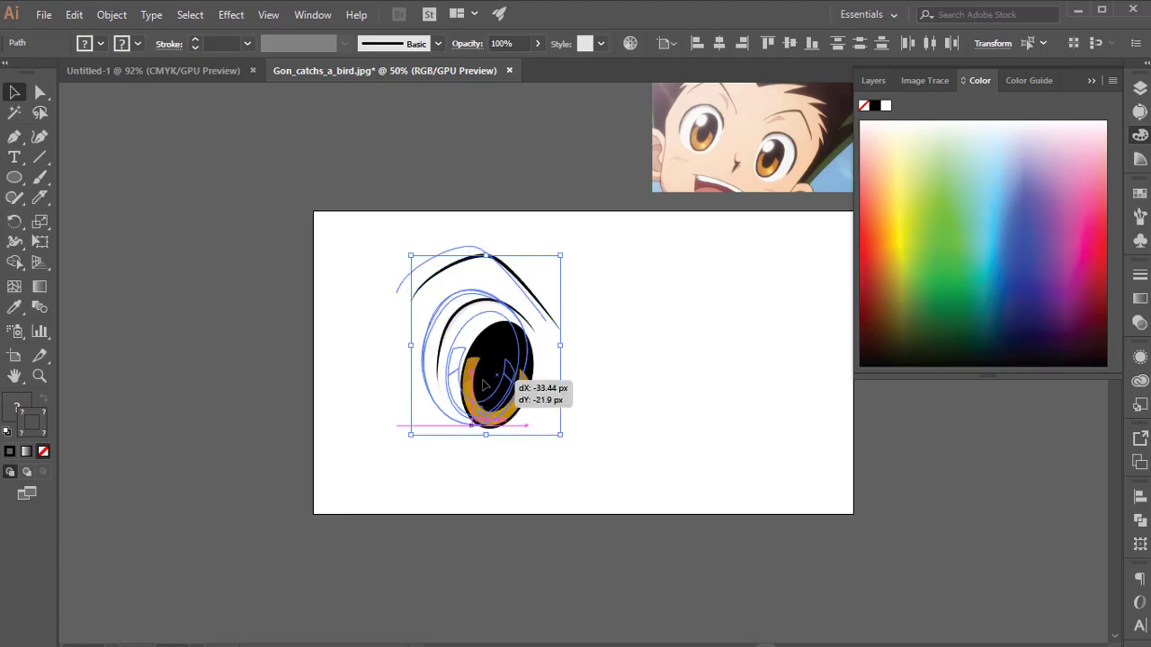
left_click(340, 472)
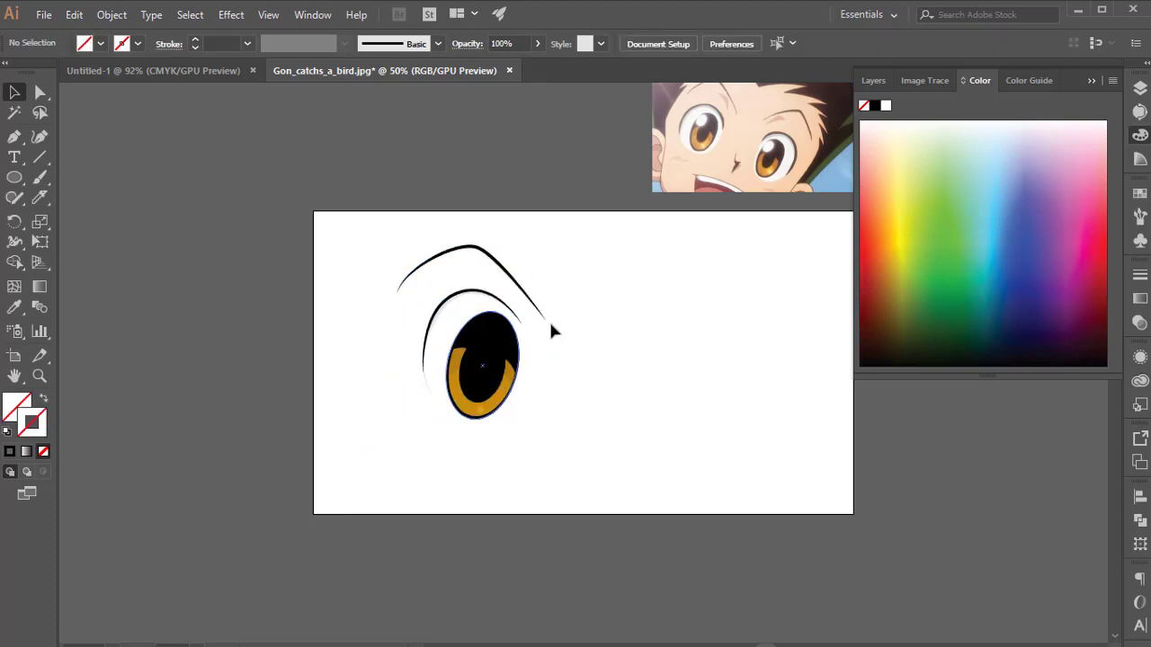
left_click_drag(543, 274, 392, 463)
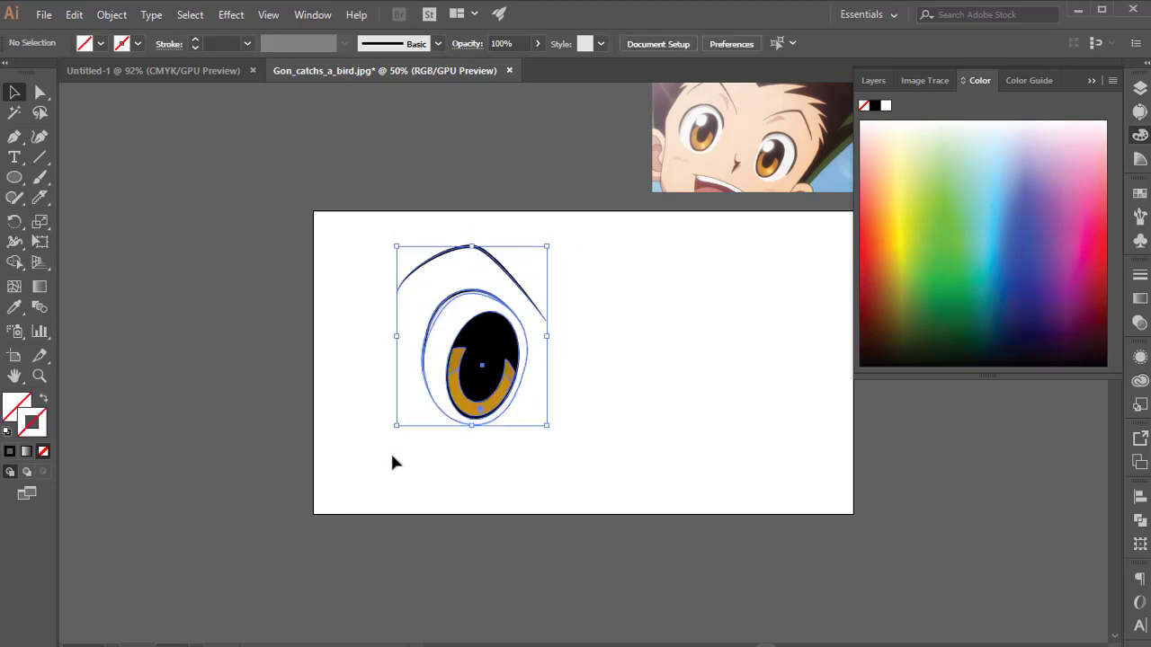
Reflect a vertical copy of the eye and brow and nudge it right to form the second eye.
right_click(480, 395)
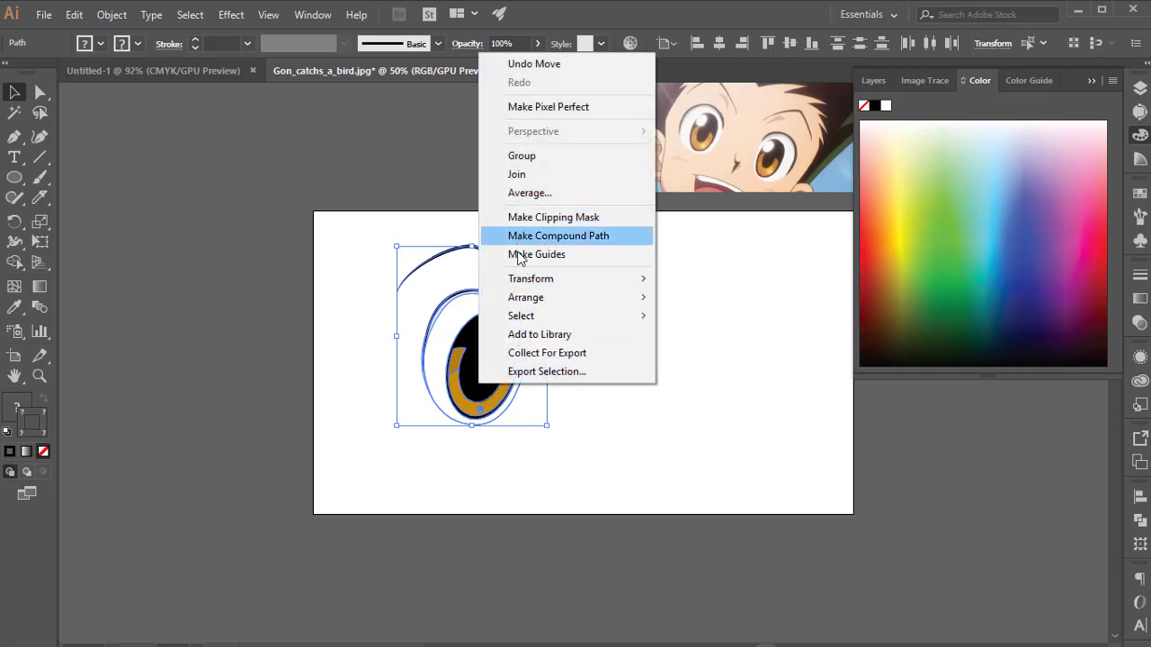
mouse_move(533, 279)
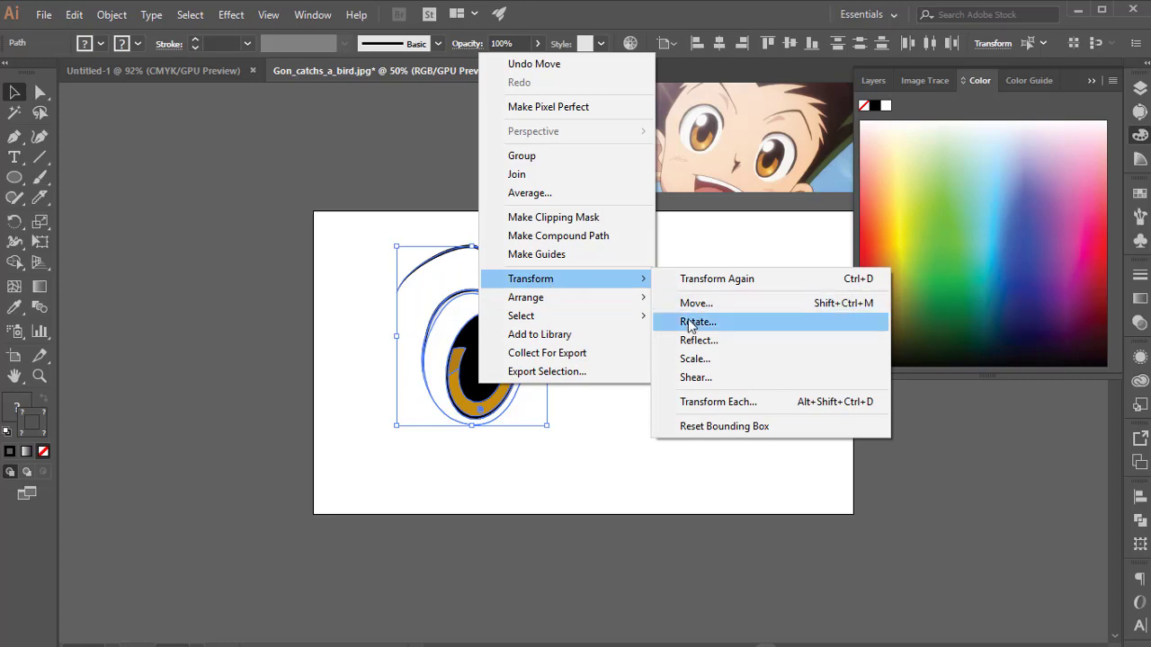
left_click(714, 338)
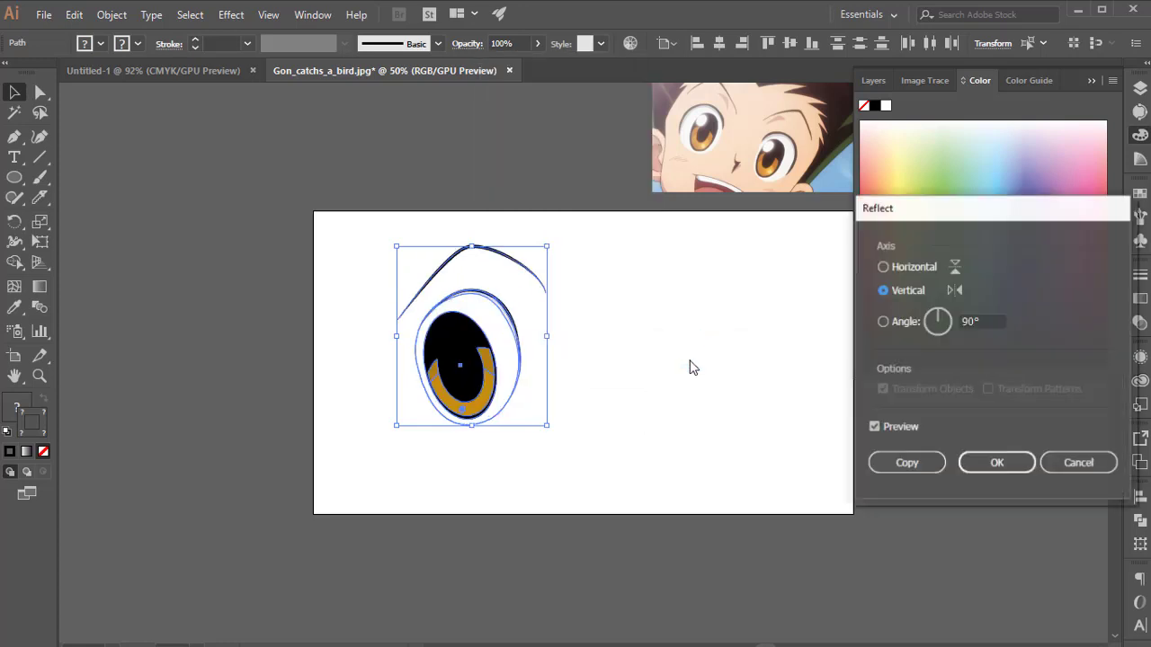
left_click(902, 463)
key("Right")
key("Right")
key("Right")
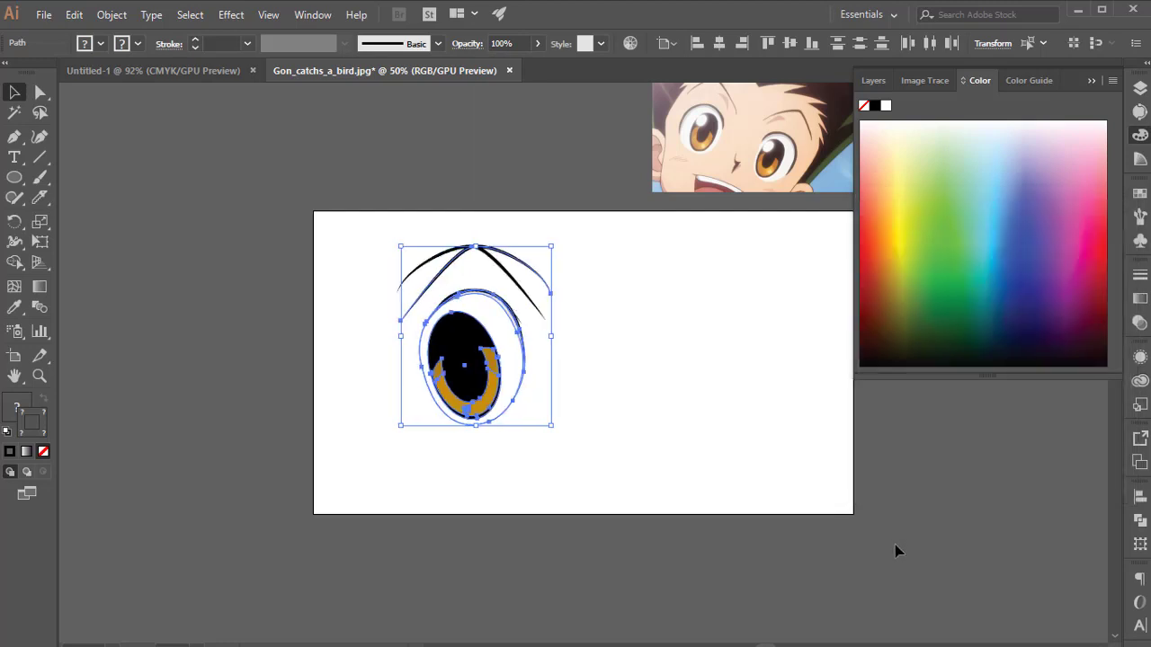
key("Right")
key("Right")
key("Right")
key("Right")
key("Right")
key("Right")
key("Right")
key("Right")
key("Right")
key("Right")
key("Right")
key("Right")
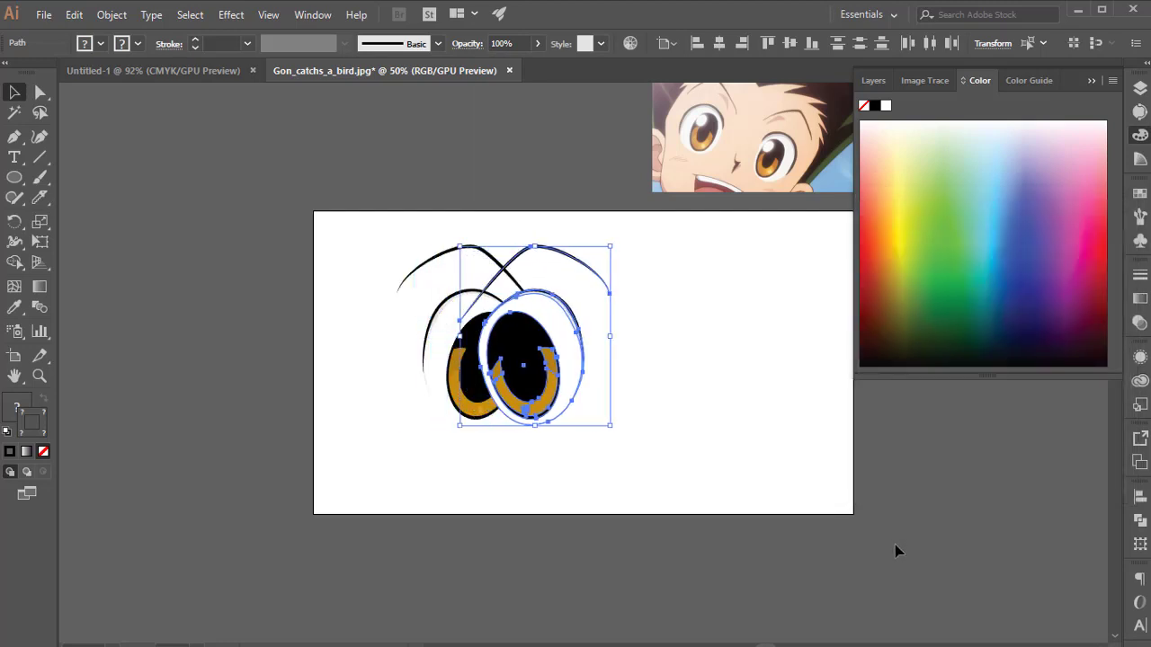
key("Right")
key("Right")
key("Right")
left_click(643, 457)
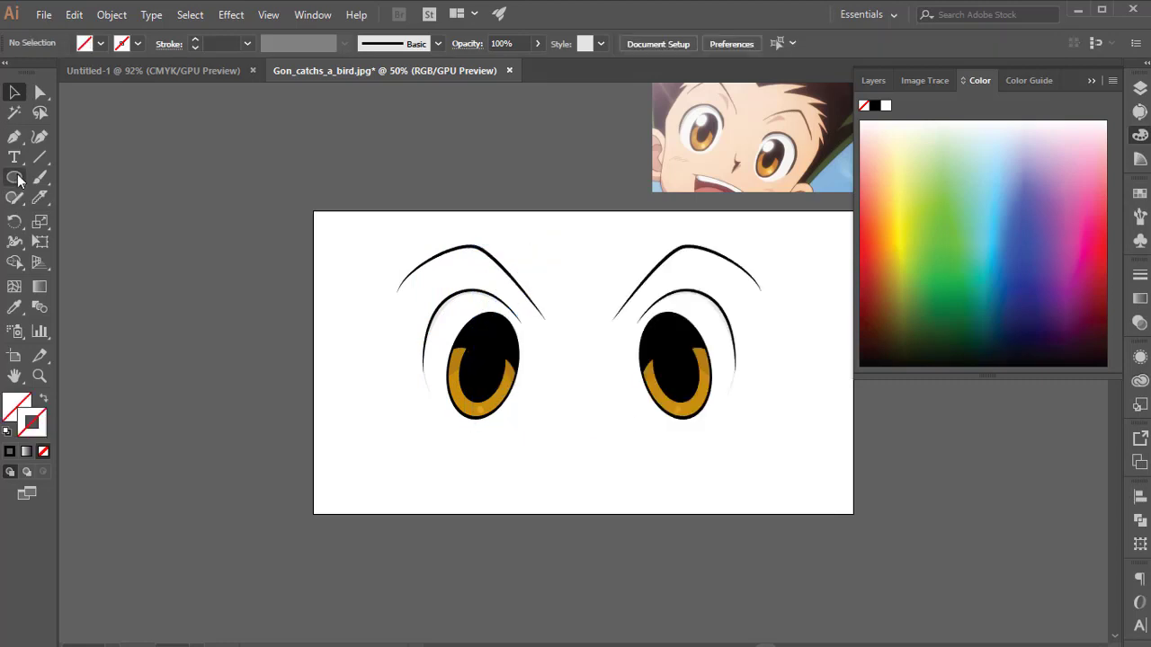
Draw a small #fcfcfc near-white oval highlight and place it in the left eye's pupil.
left_click(15, 177)
mouse_move(357, 480)
left_mouse_down()
mouse_move(323, 426)
mouse_move(325, 437)
left_mouse_up()
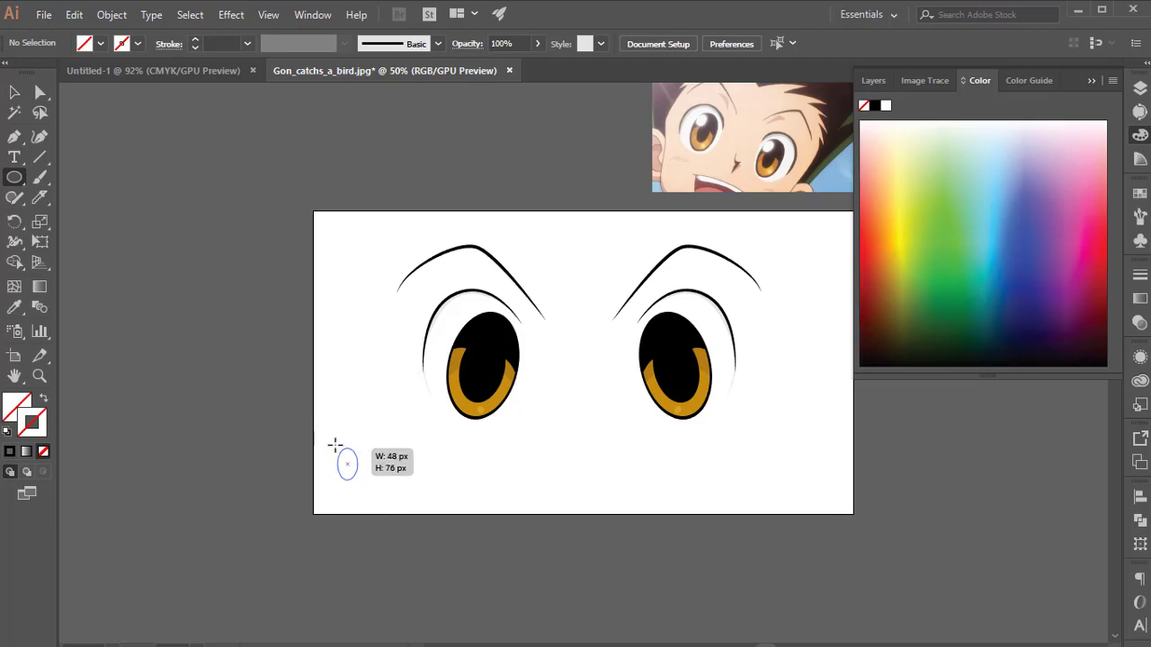
left_click_drag(324, 437, 332, 443)
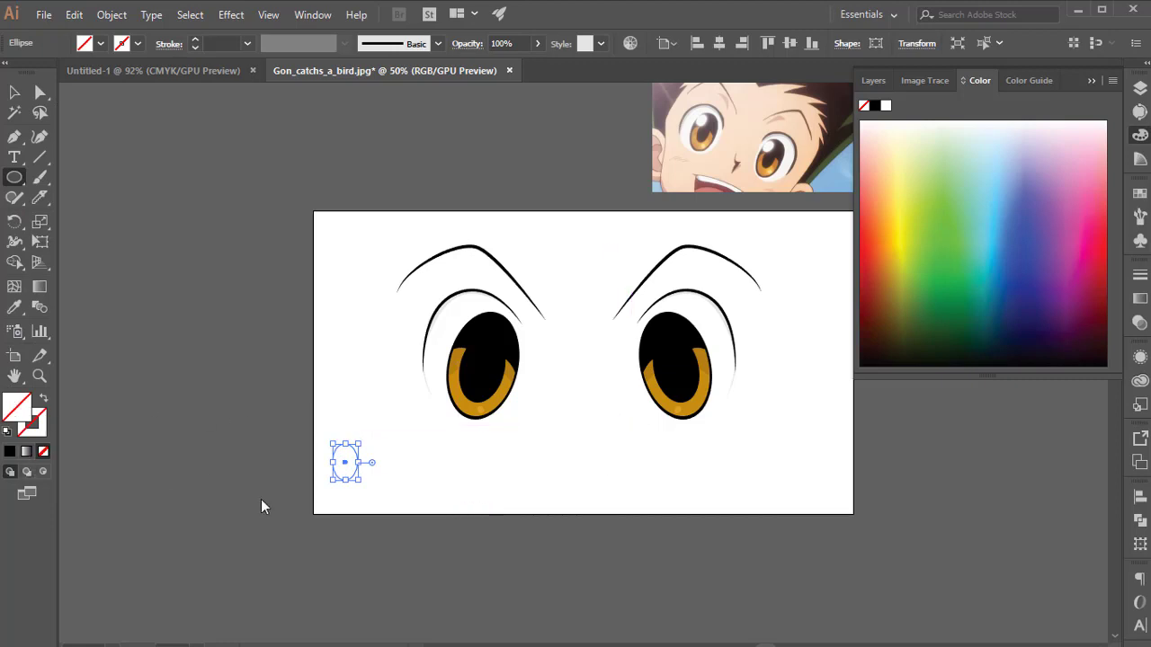
left_click_drag(321, 450, 292, 410)
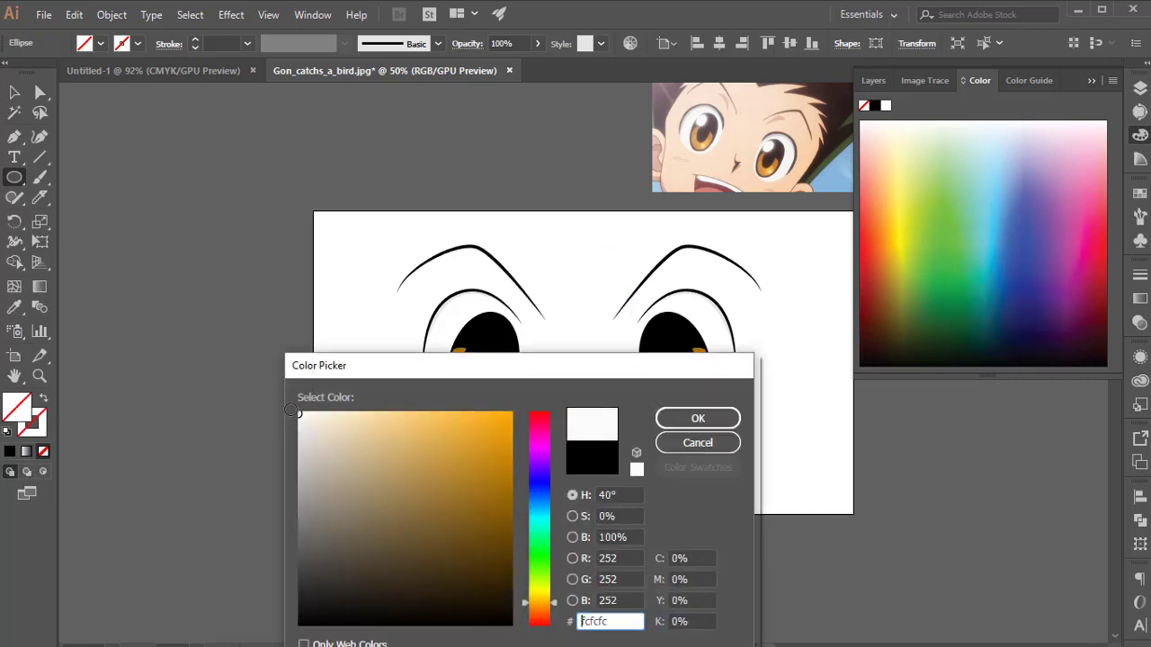
left_click(687, 418)
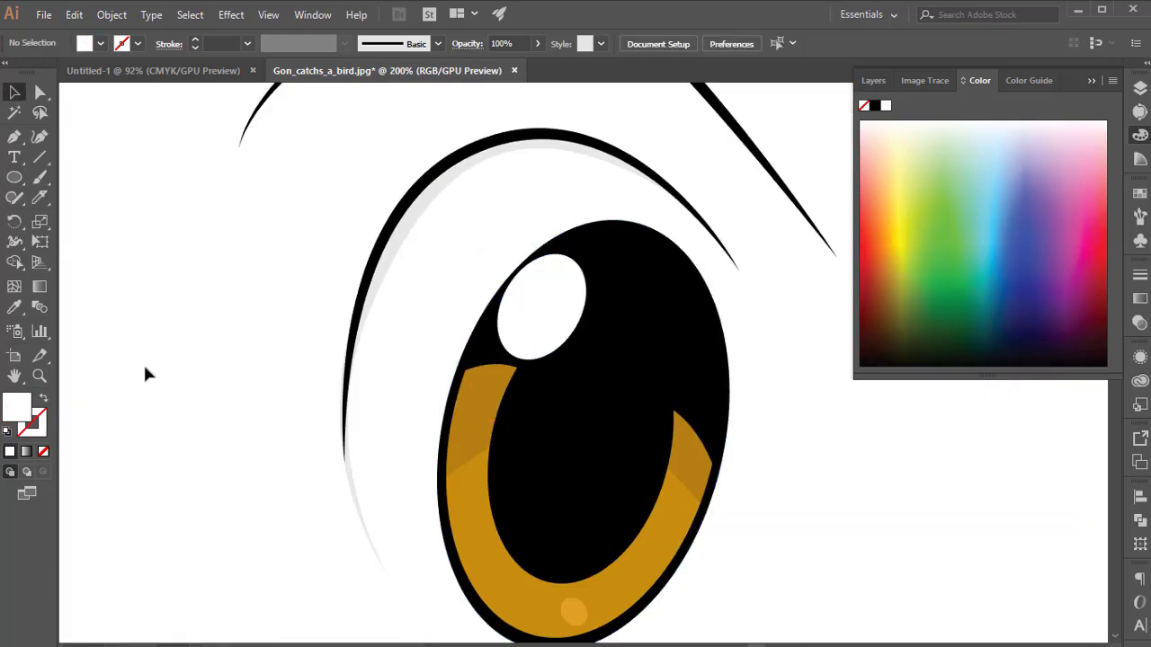
left_click_drag(473, 335, 661, 351)
key("ctrl+minus")
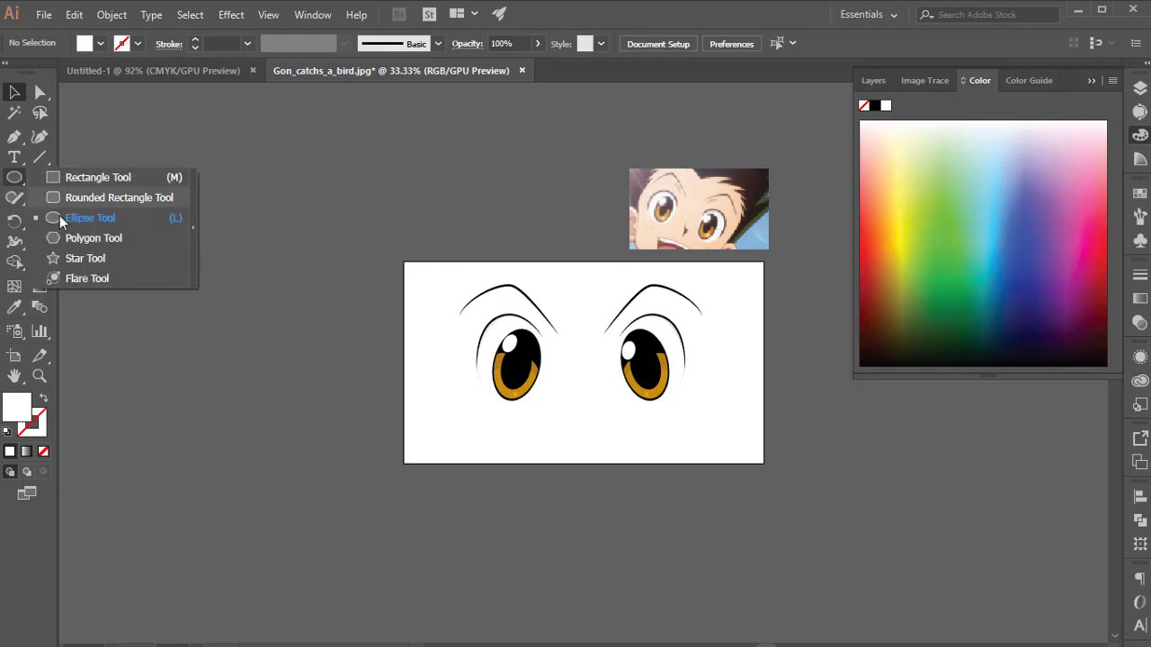
Draw a rectangle over the eyes and fill it with skin colour sampled from the Gon reference.
left_click_drag(17, 183, 71, 173)
left_click_drag(346, 244, 788, 493)
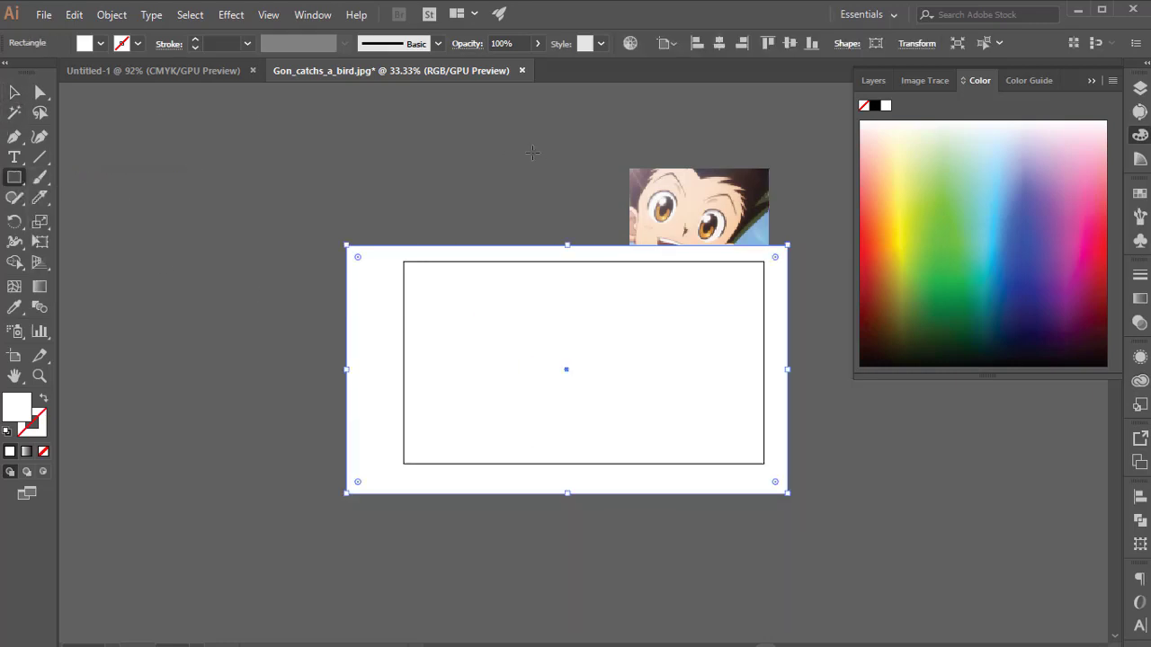
key("i")
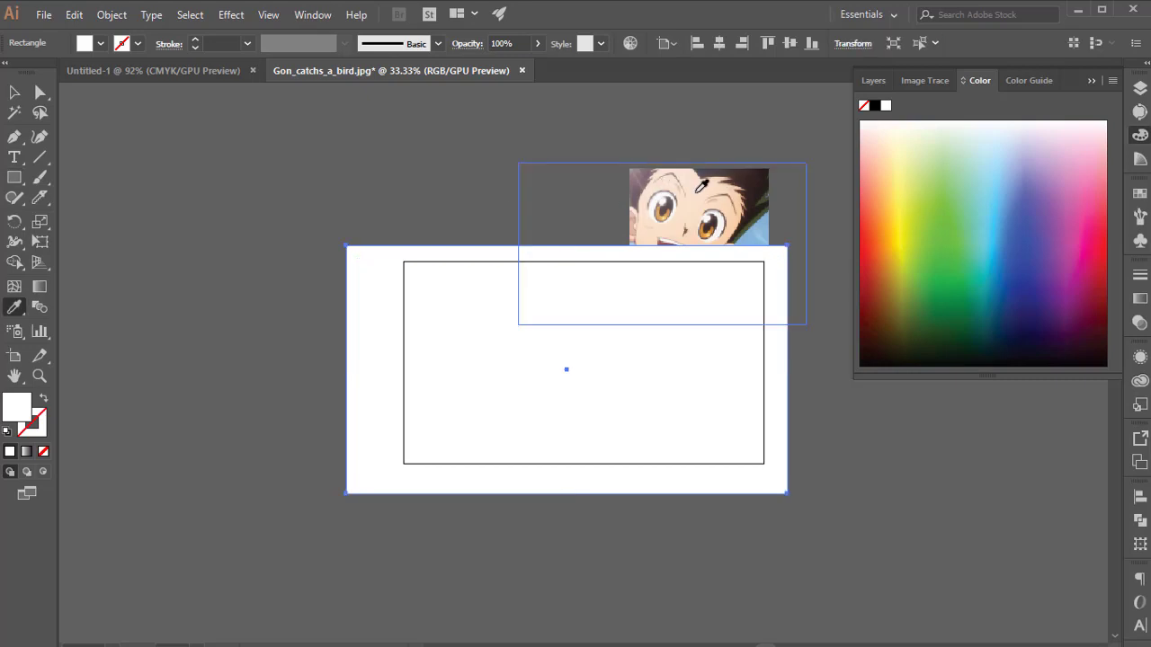
left_click(700, 187)
left_click(14, 91)
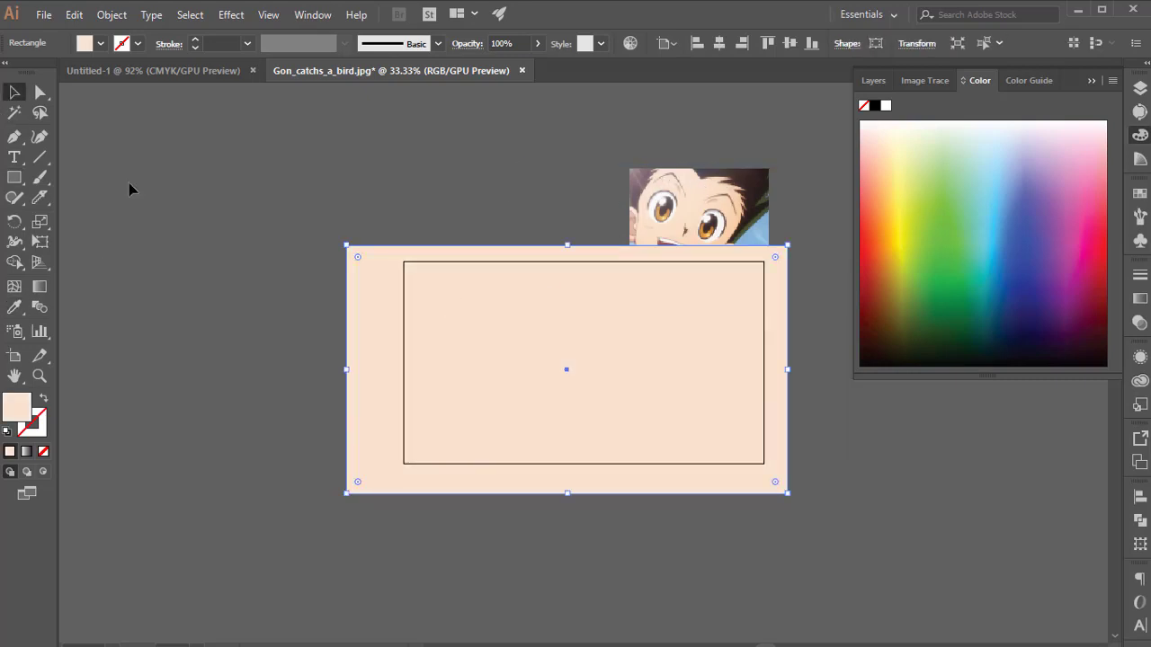
Send the peach rectangle behind the eyes and move the reference image lower.
right_click(421, 359)
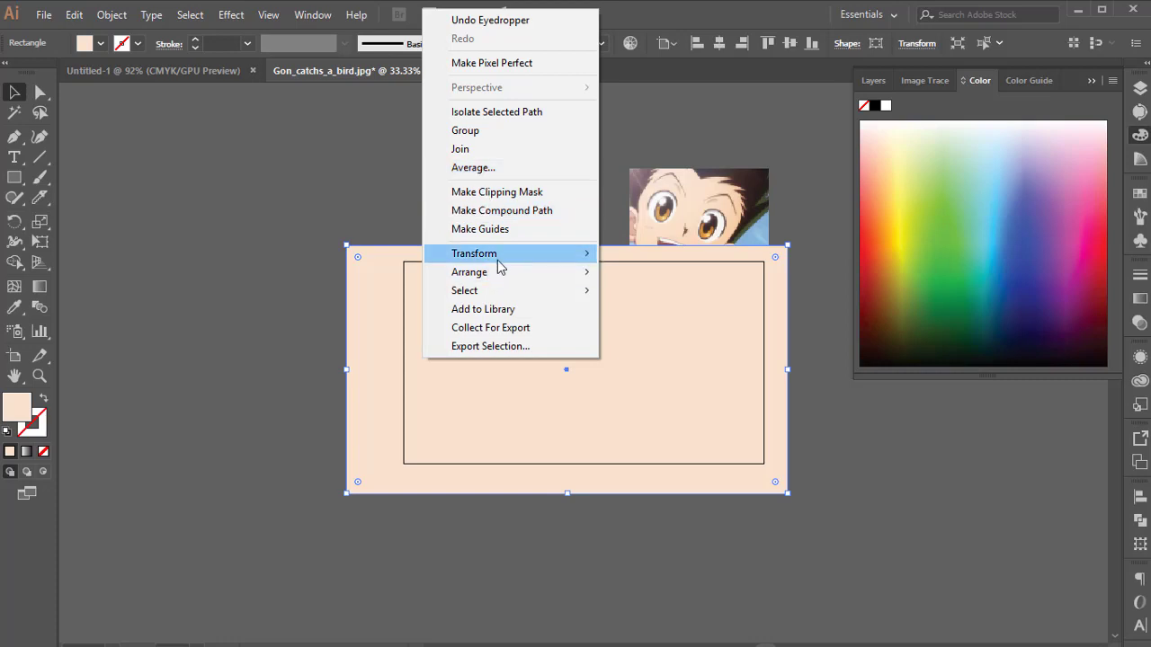
mouse_move(469, 272)
left_click(647, 327)
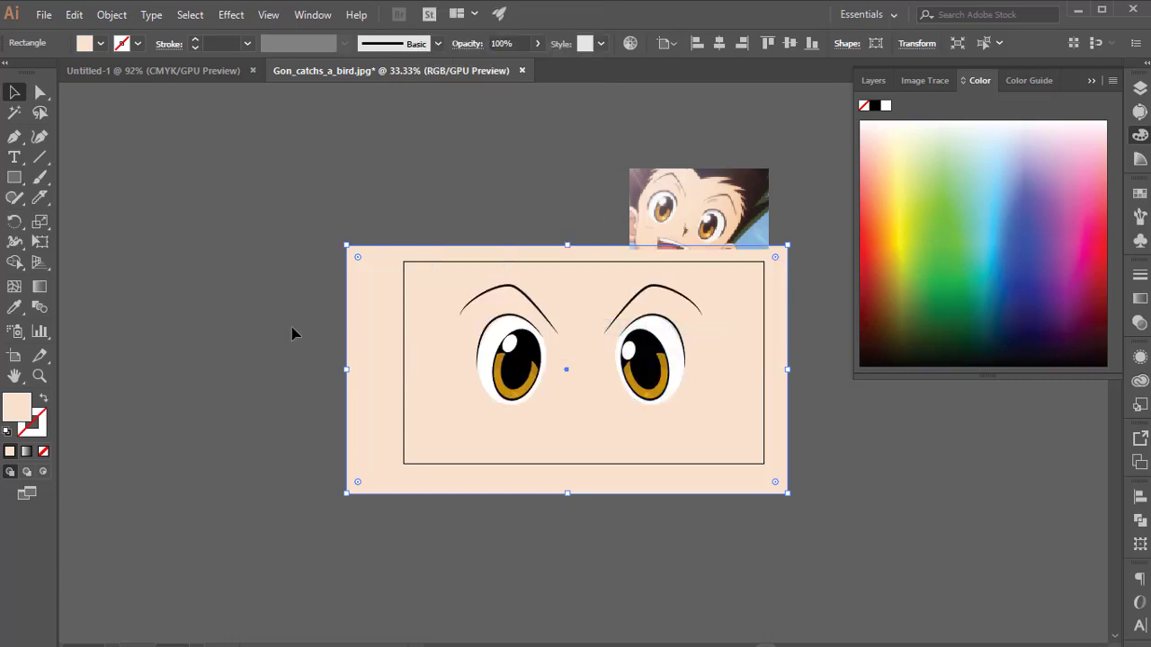
left_click(231, 310)
left_click_drag(682, 232, 642, 504)
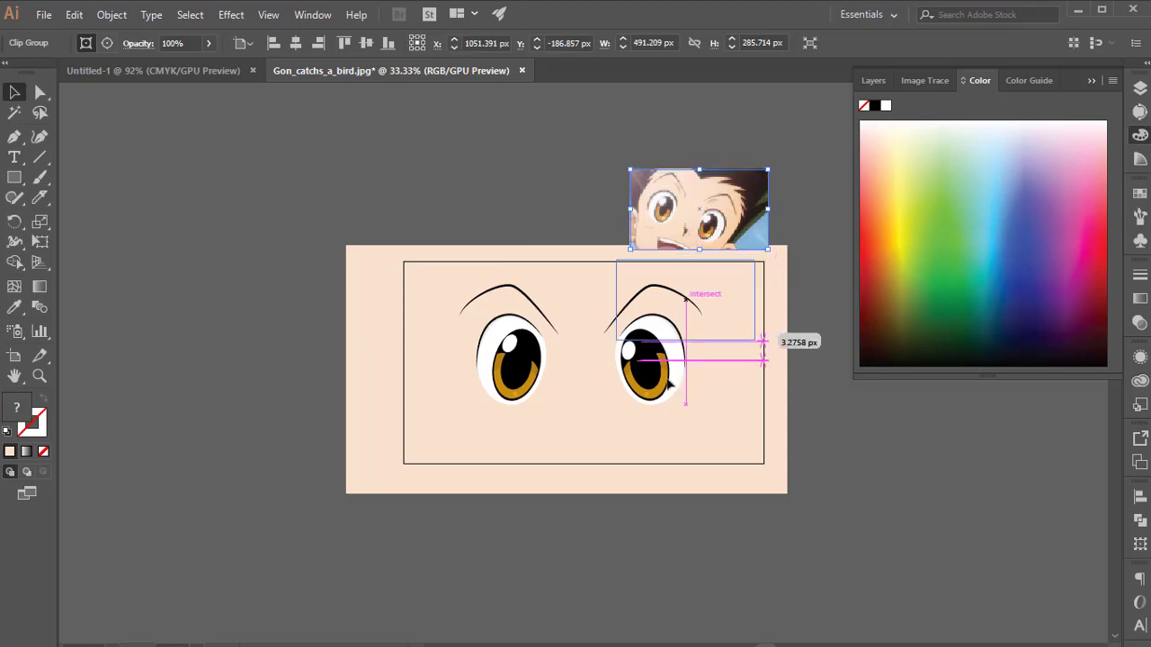
Deselect the Gon picture and zoom in and out to review the finished eyes.
left_click(441, 573)
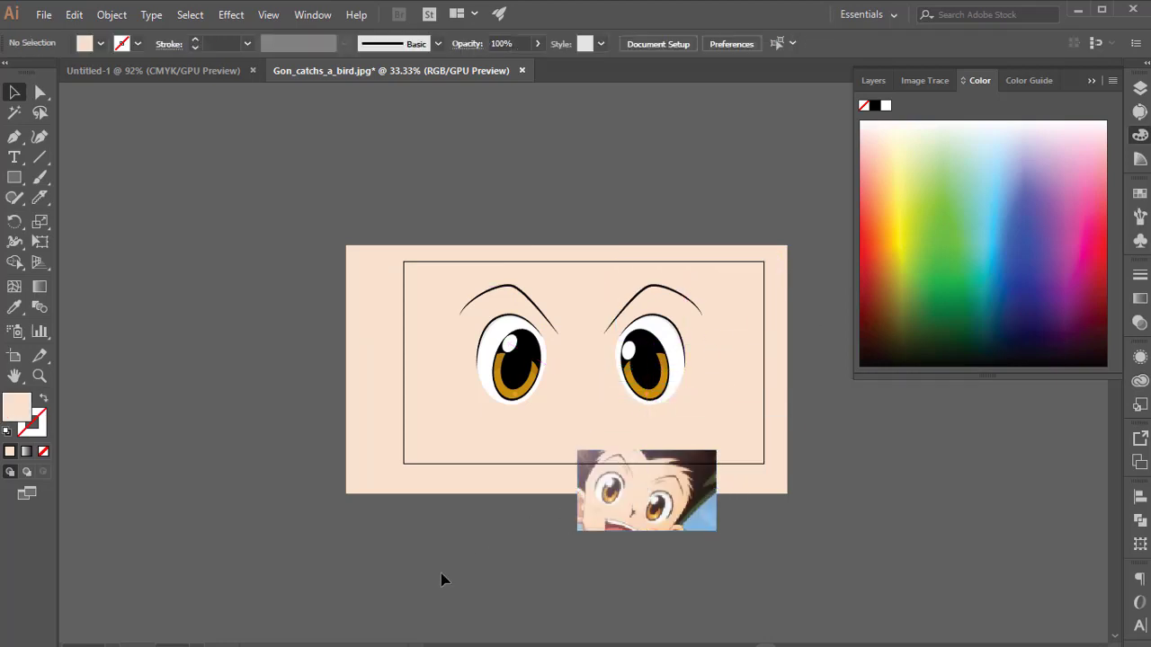
key("ctrl+0")
key("ctrl+minus")
key("ctrl+minus")
key("ctrl+minus")
key("ctrl+minus")
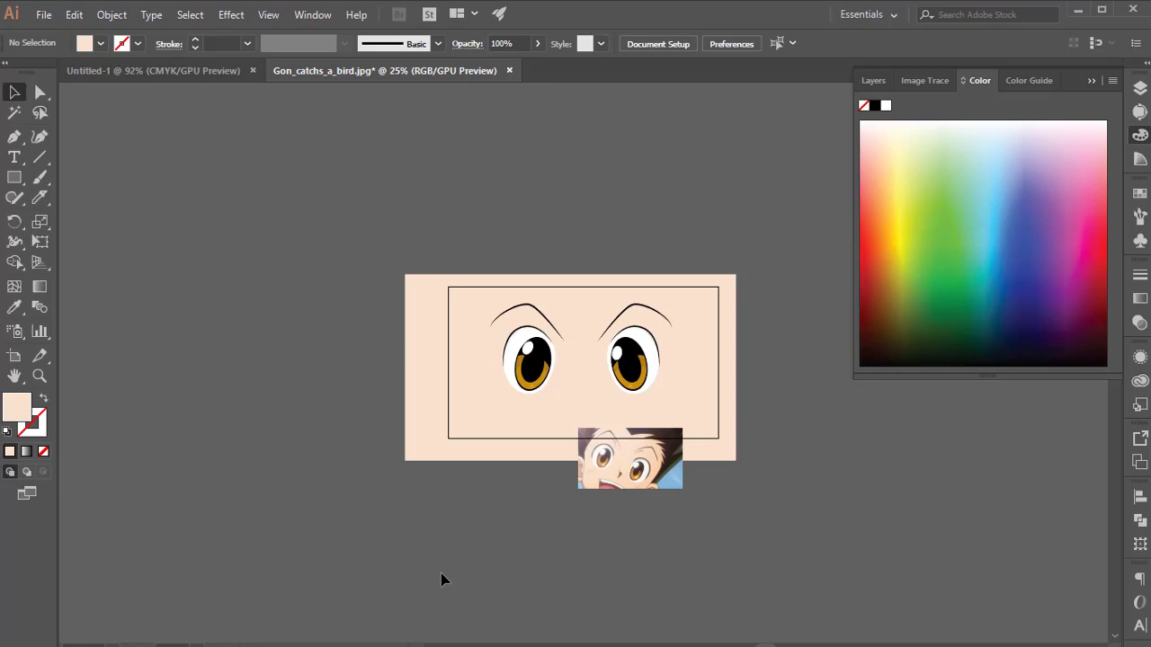
key("ctrl+0")
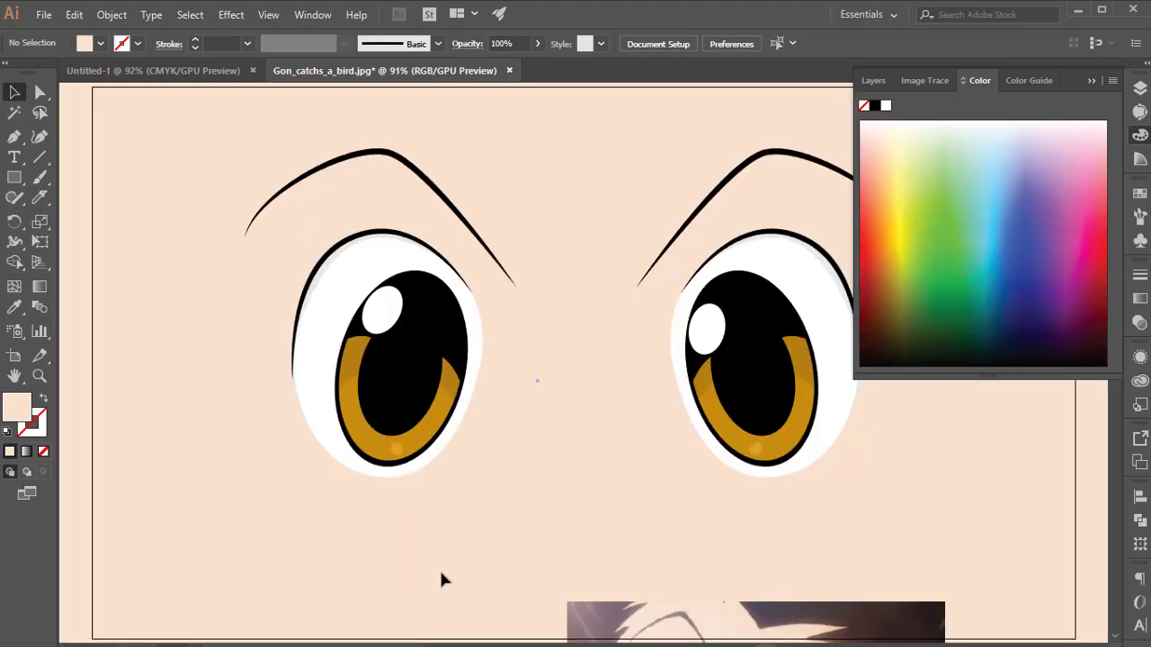
Move the Gon reference picture to the left, clear of the peach rectangle.
key("ctrl+minus")
key("ctrl+minus")
key("ctrl+minus")
key("ctrl+minus")
key("ctrl+minus")
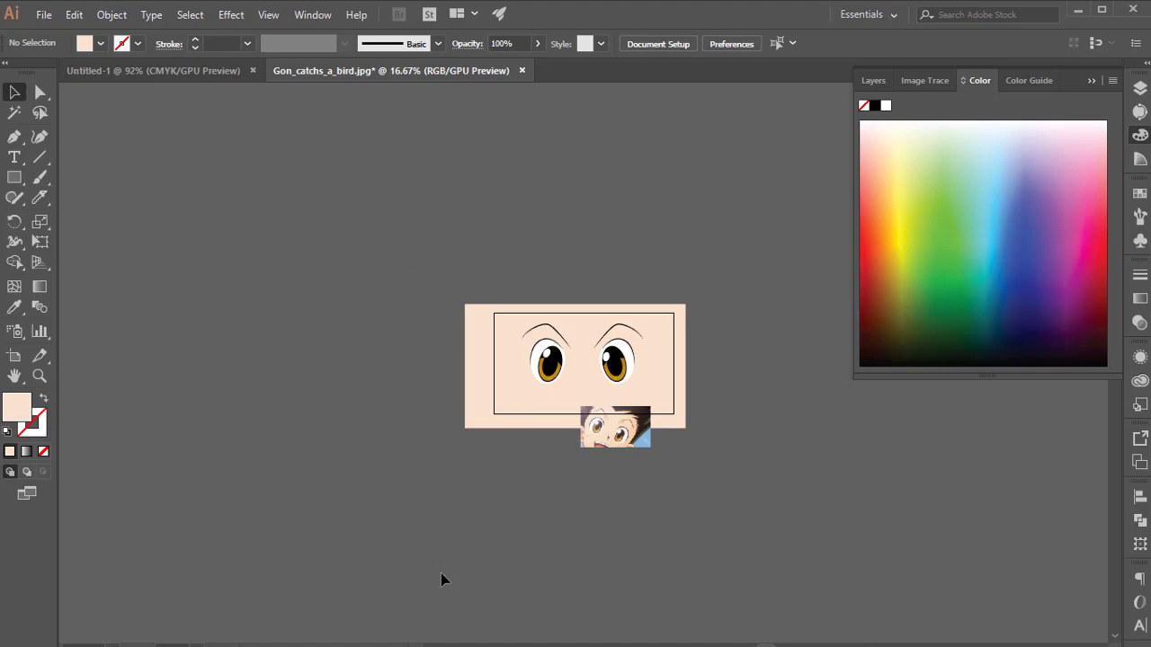
left_click_drag(615, 428, 573, 438)
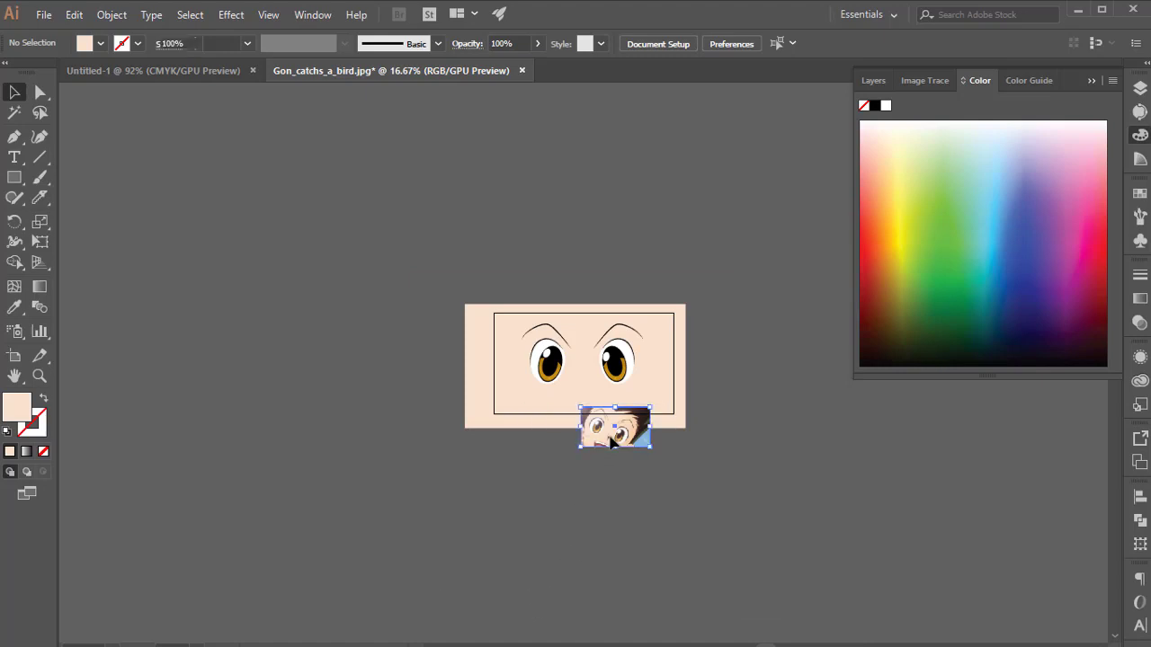
left_click_drag(429, 467, 396, 332)
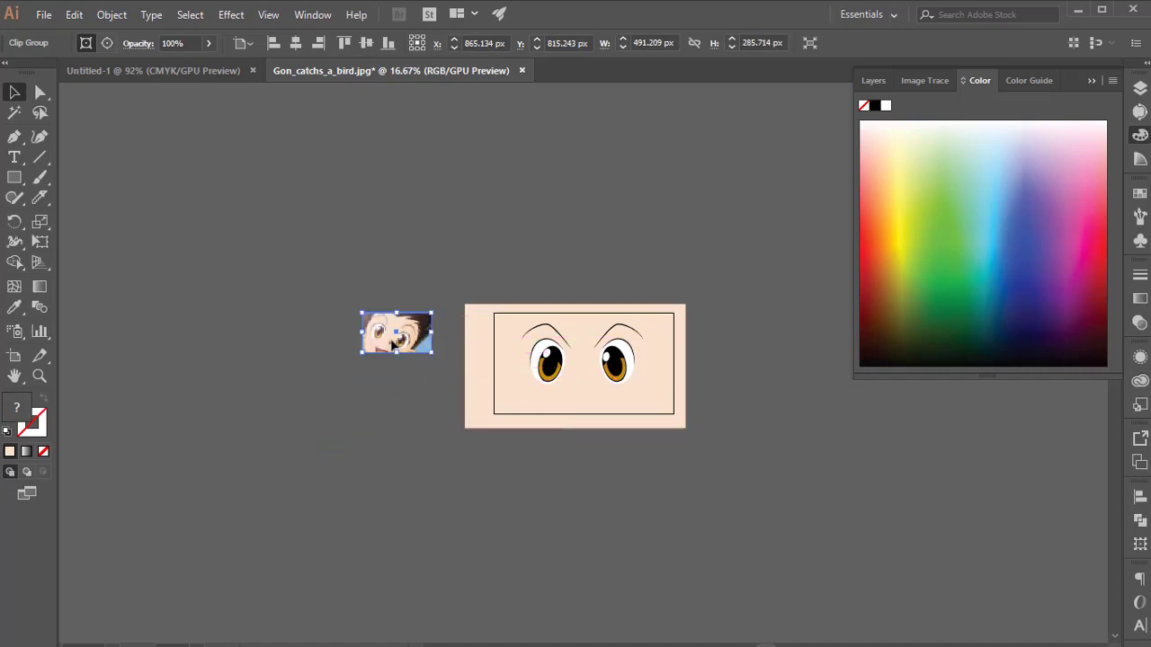